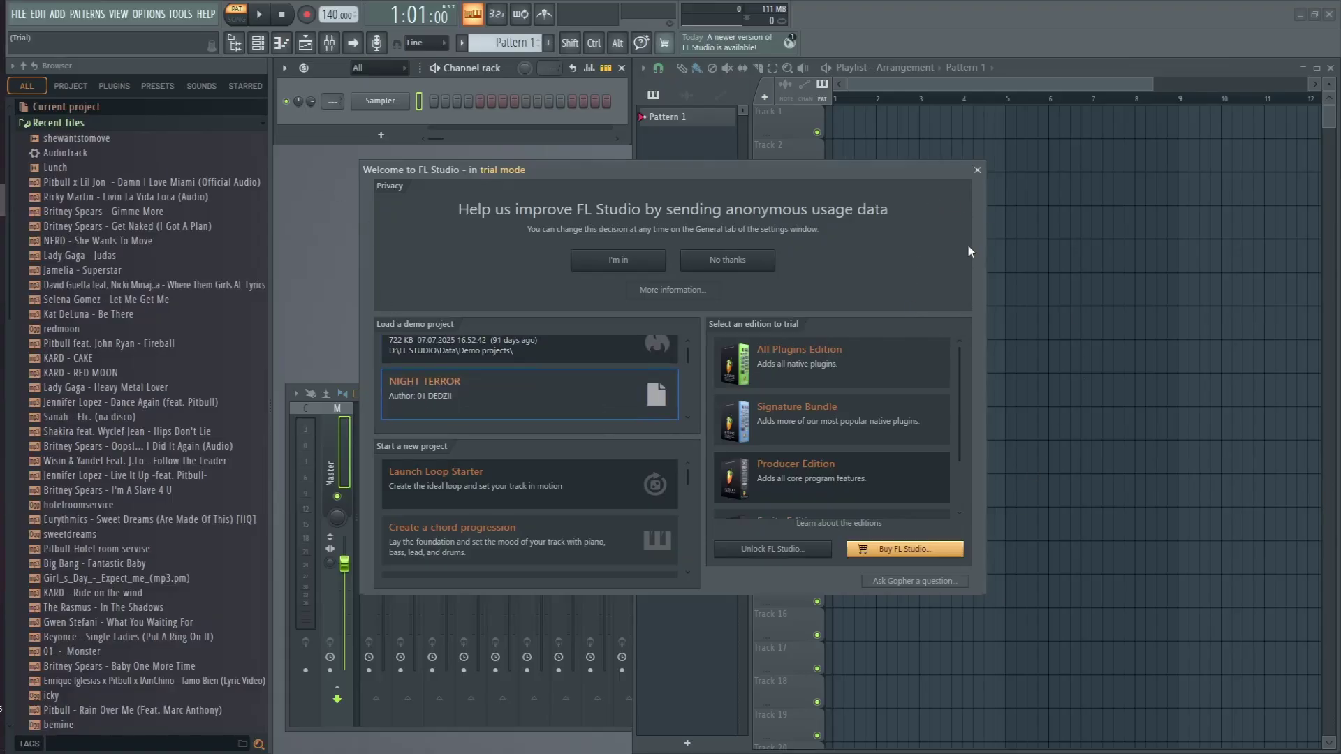
Drag 'Pitbull - Pause (Audio)' from My songs for DC onto Track 1 of the playlist.
left_click(977, 169)
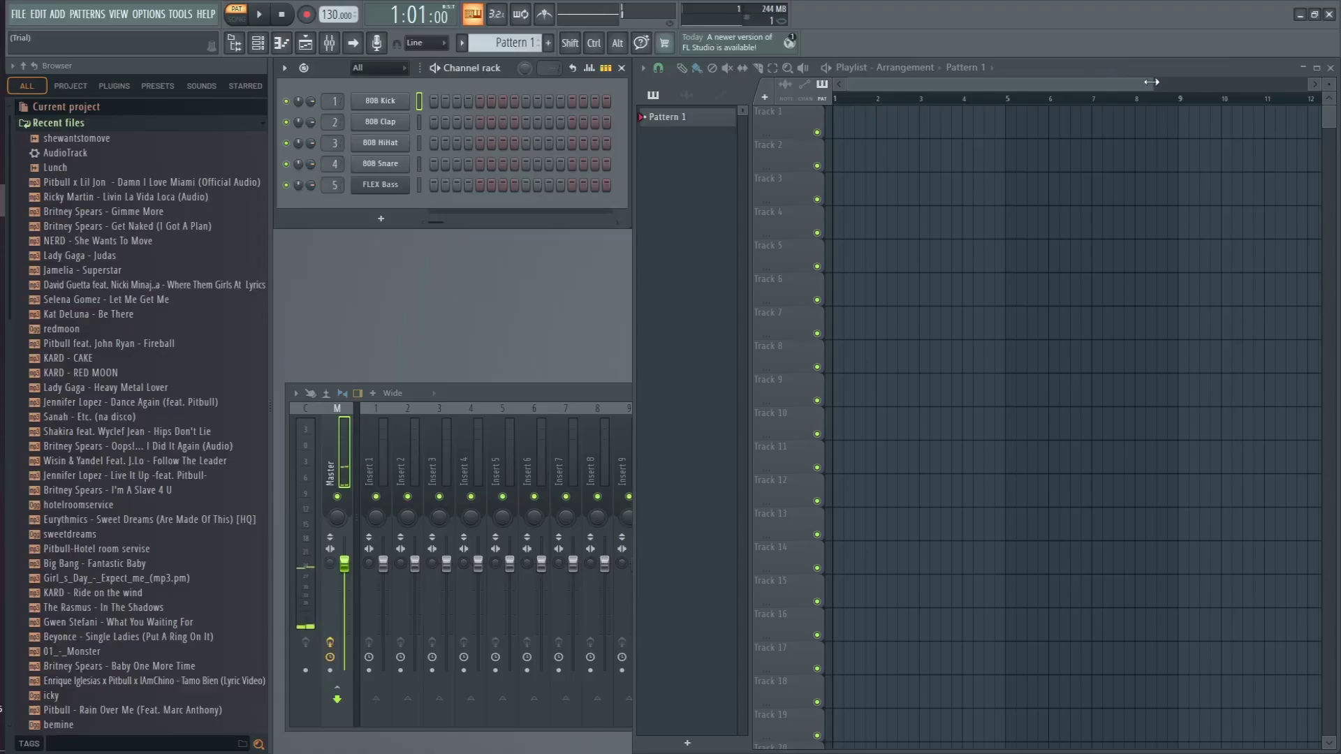
left_click_drag(1137, 80, 878, 91)
left_click(81, 112)
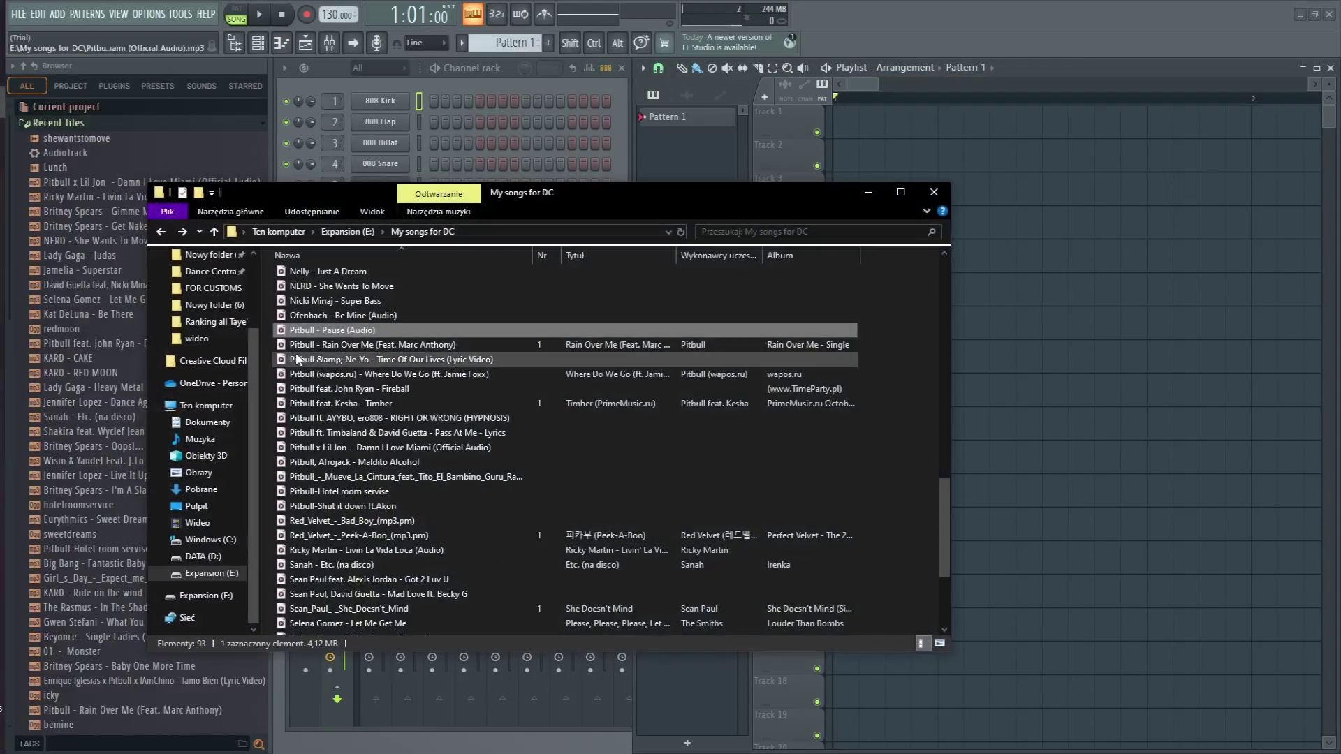
left_click_drag(307, 333, 853, 119)
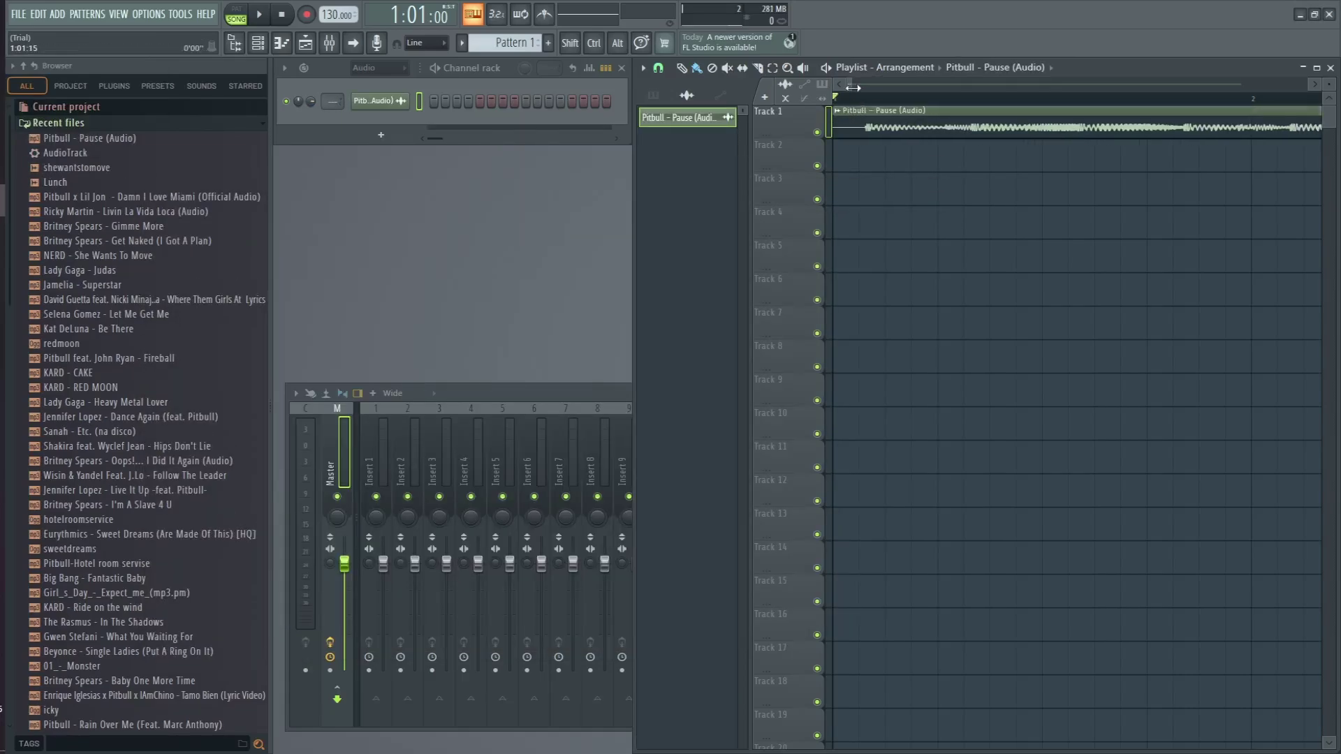
scroll(876, 93, "down", 3)
scroll(876, 93, "up", 3)
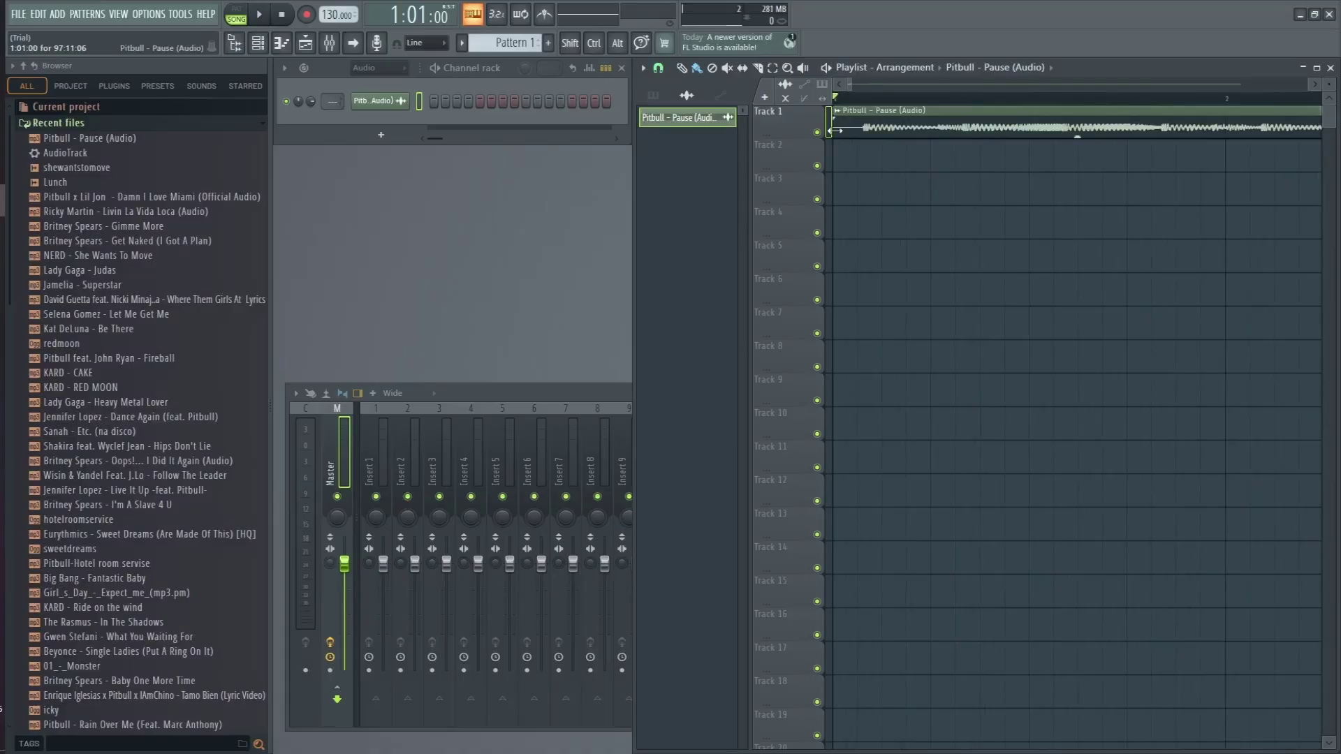
Slice the Pause clip at the first beat and delete its silent lead-in.
left_click(787, 67)
left_click_drag(909, 140, 833, 109)
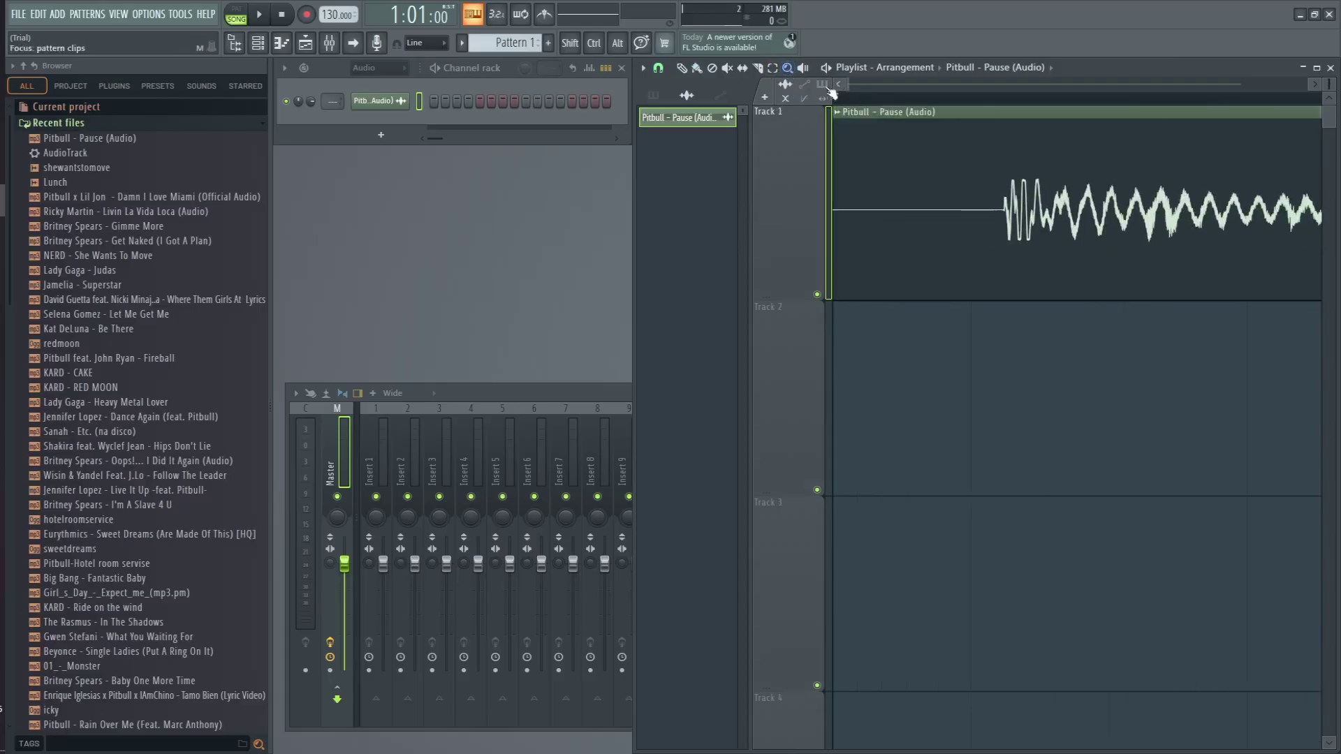
left_click(758, 67)
left_click(987, 113)
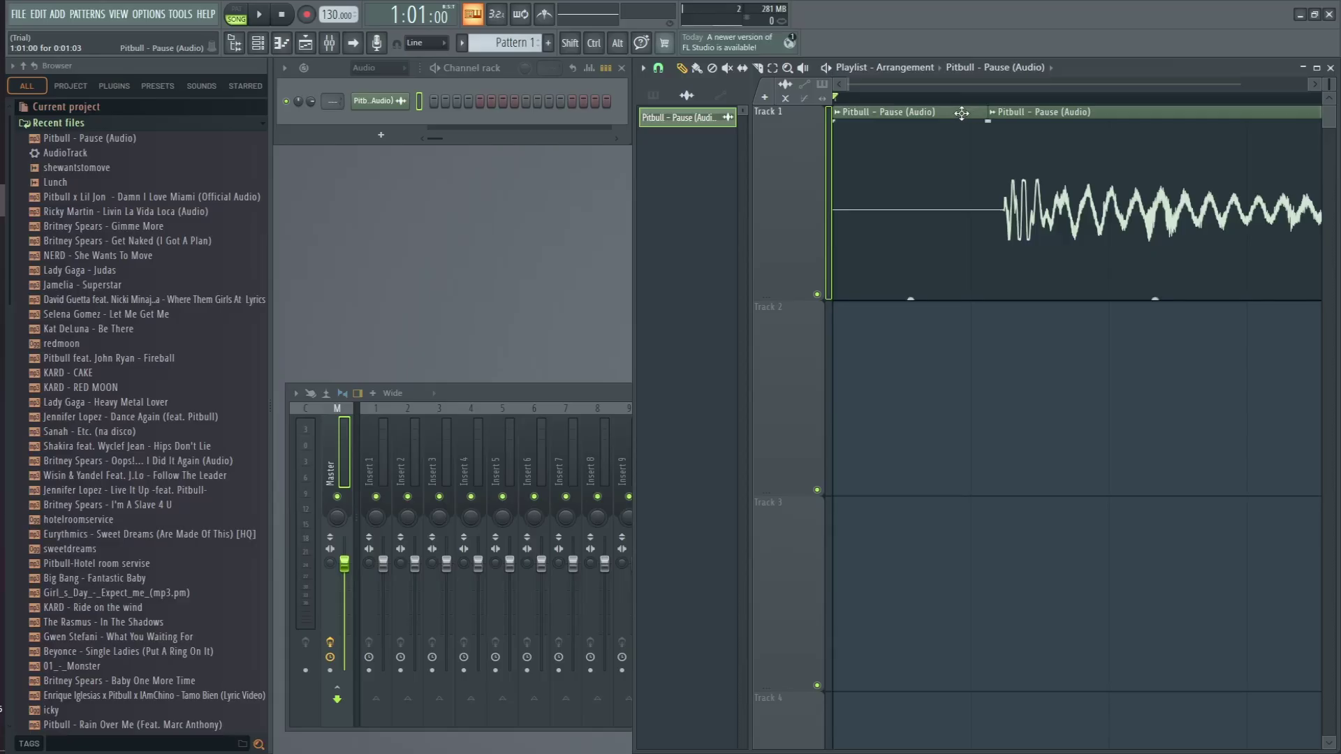
right_click(962, 114)
scroll(962, 113, "down", 5)
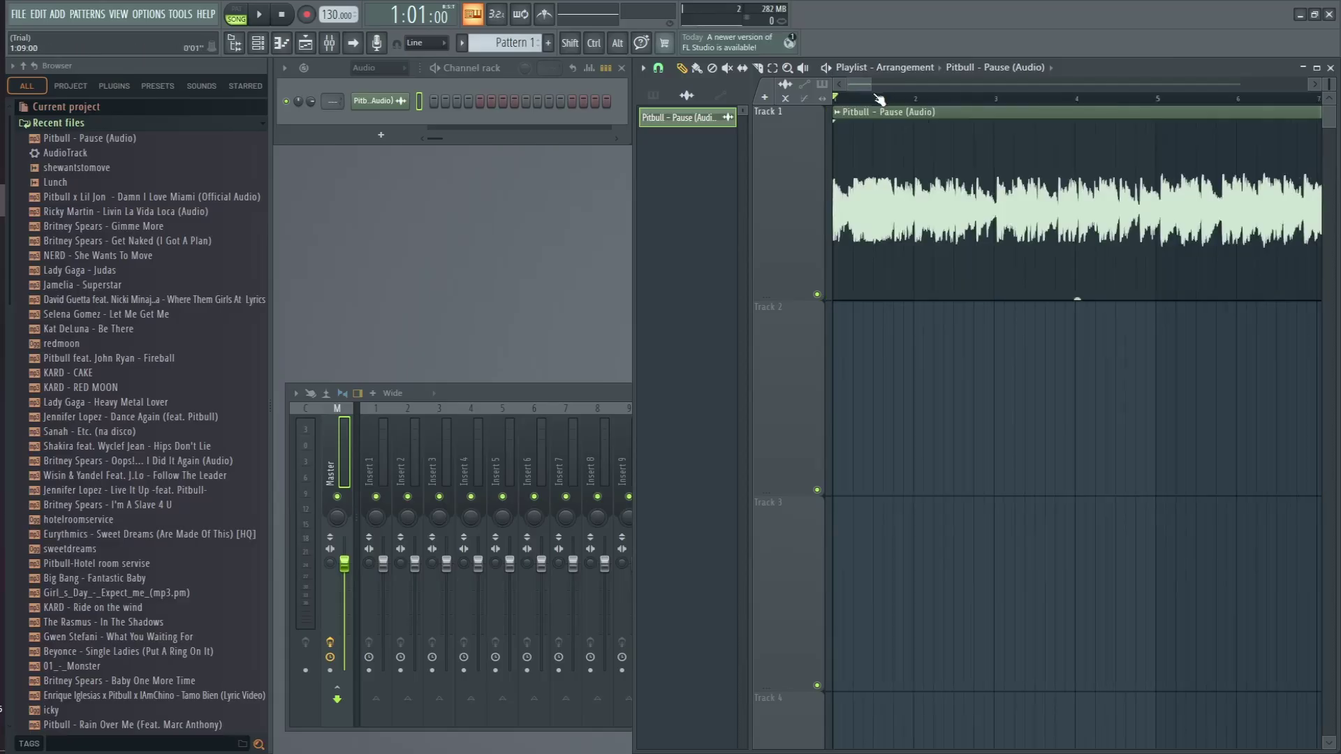
Detect the clip's tempo in the 75–150 range and set the project to 128 BPM.
left_click(841, 113)
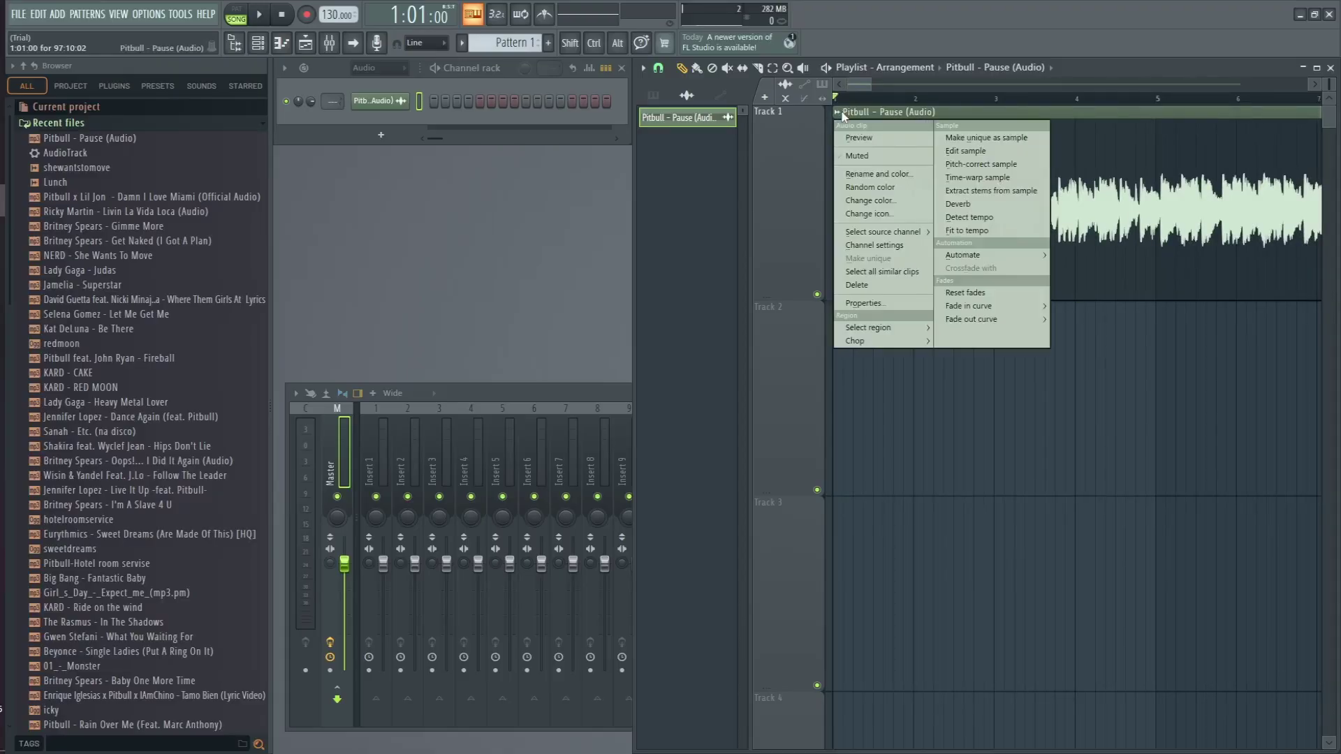
left_click(1005, 217)
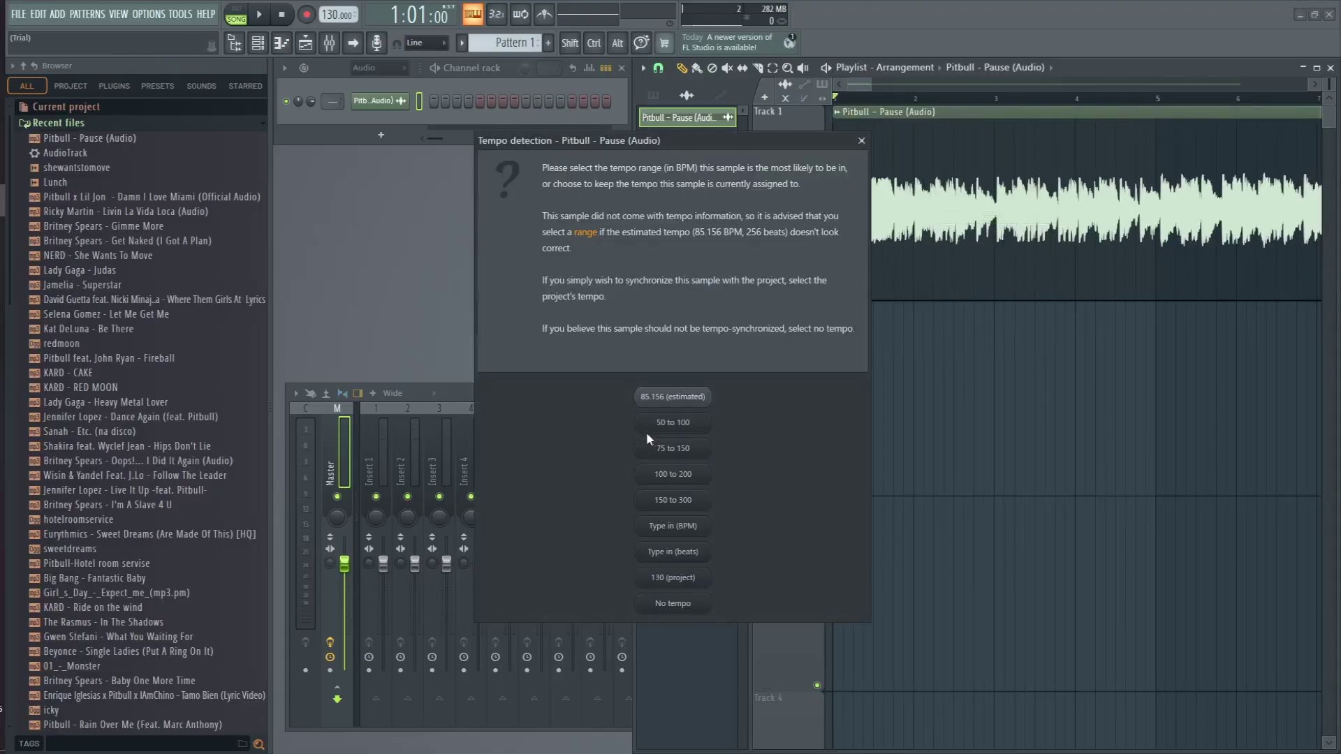
left_click(707, 450)
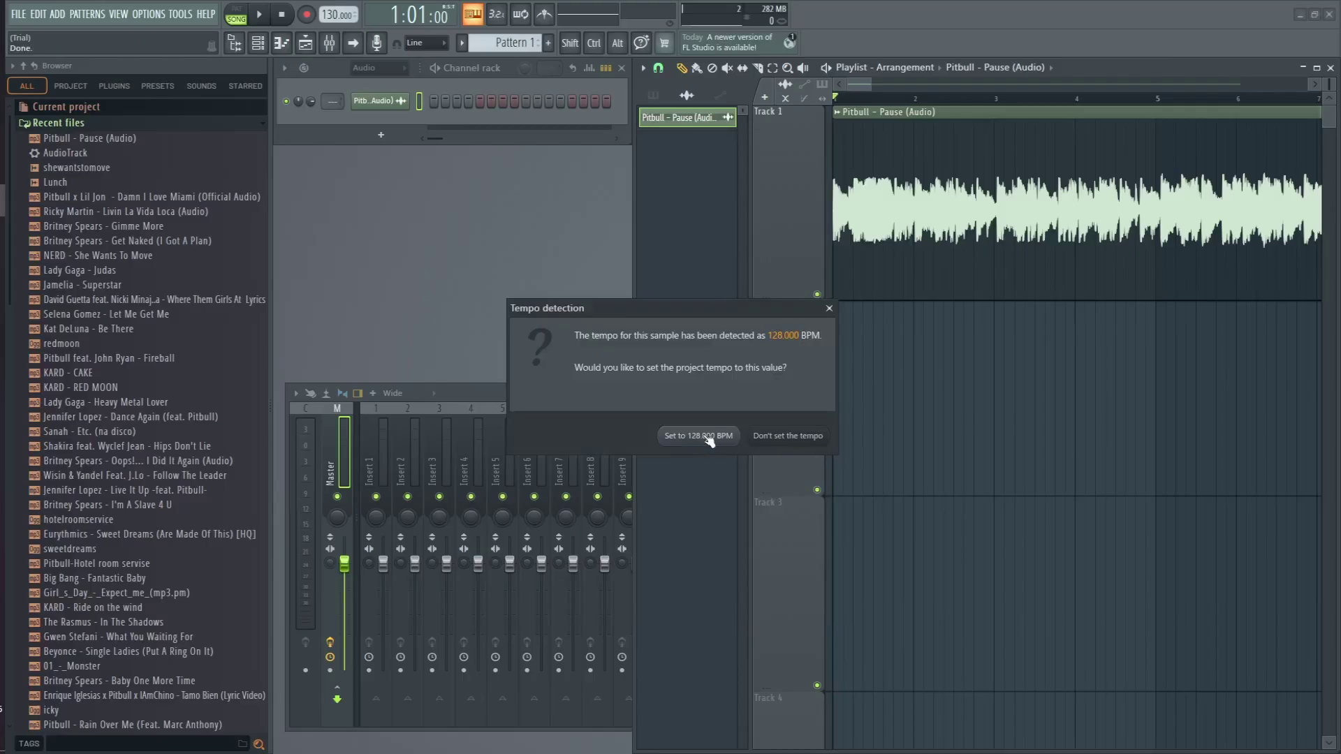
left_click(706, 436)
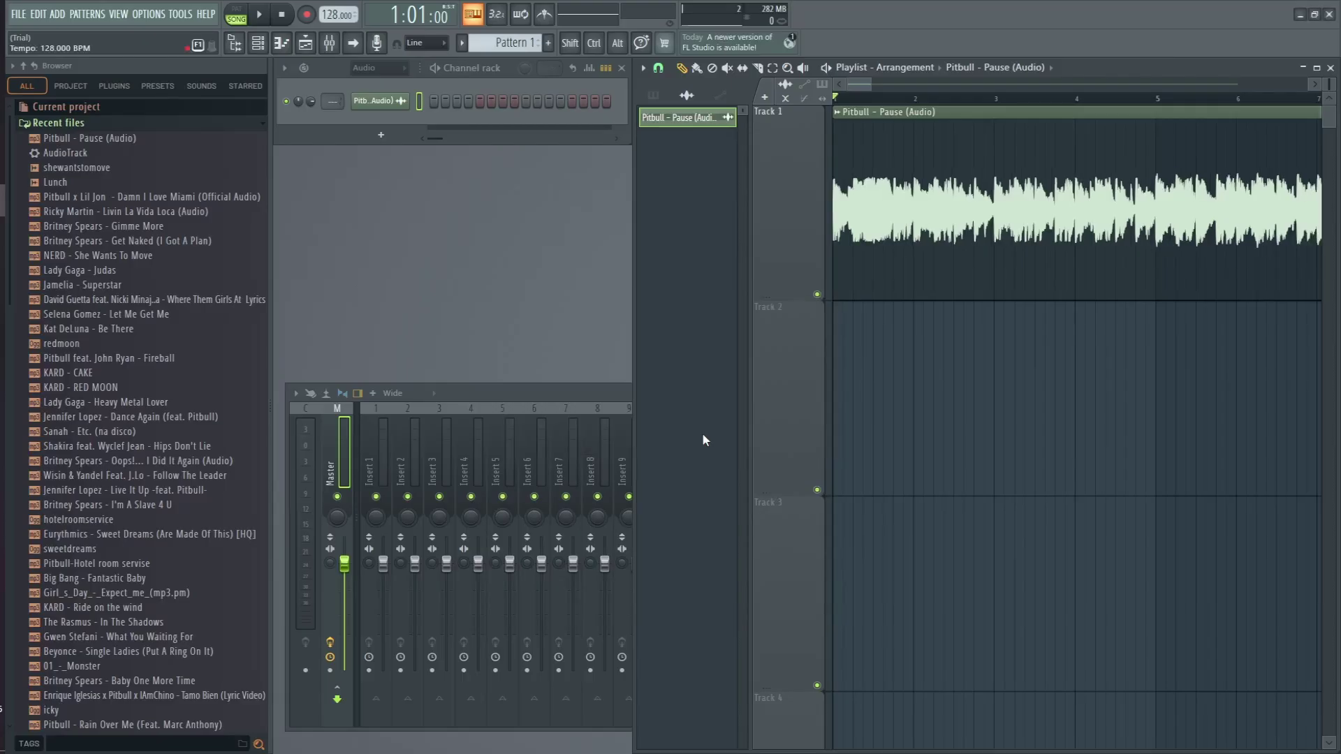
Export the song as a WAV file named pause into the FOR CUSTOMS folder.
mouse_move(859, 85)
left_mouse_down()
mouse_move(919, 93)
mouse_move(954, 117)
mouse_move(991, 111)
mouse_move(859, 97)
left_mouse_up()
left_click(18, 14)
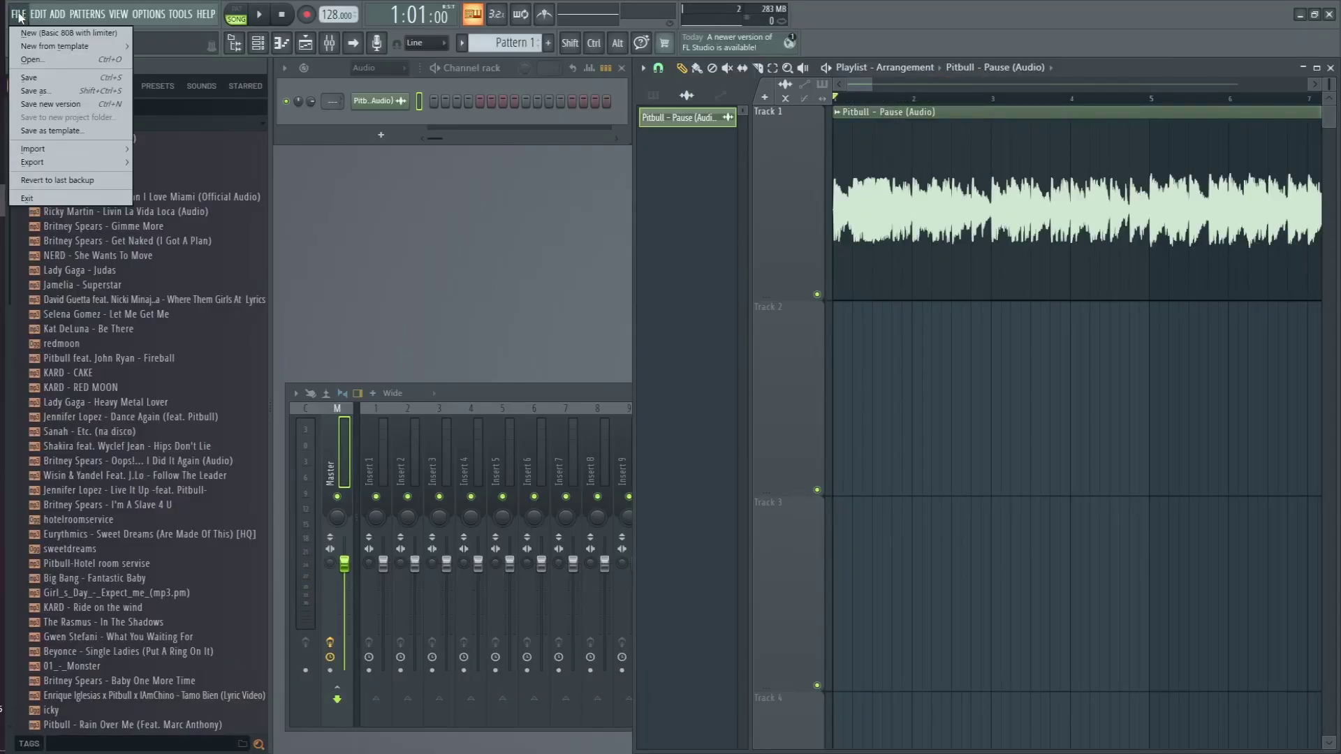
mouse_move(124, 164)
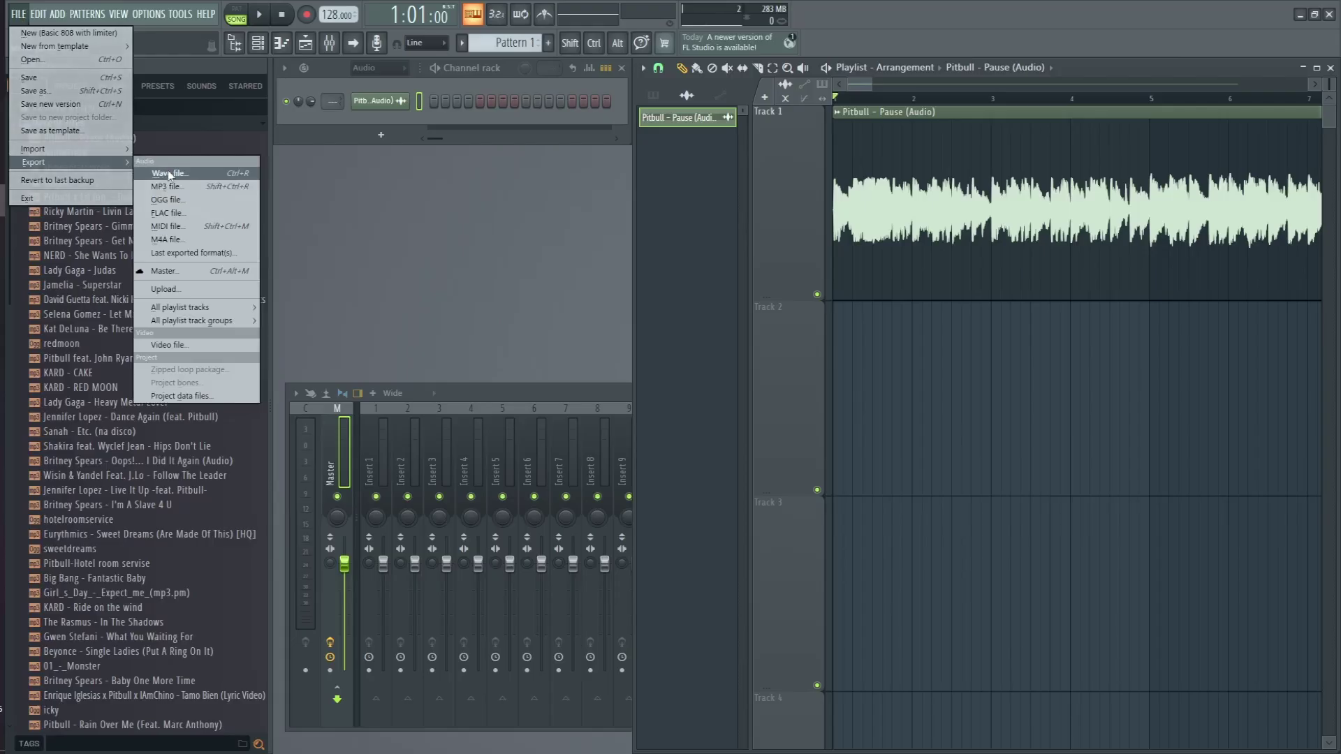
left_click(194, 174)
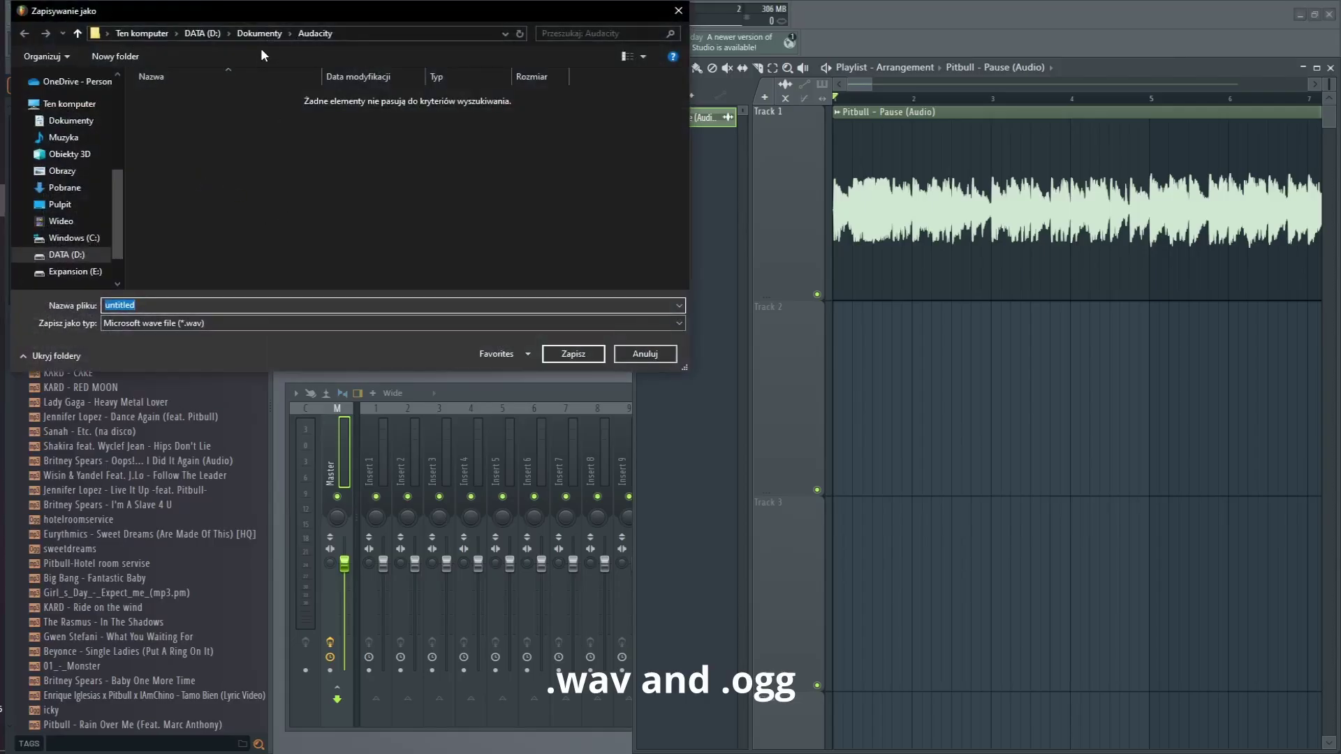
left_click(76, 204)
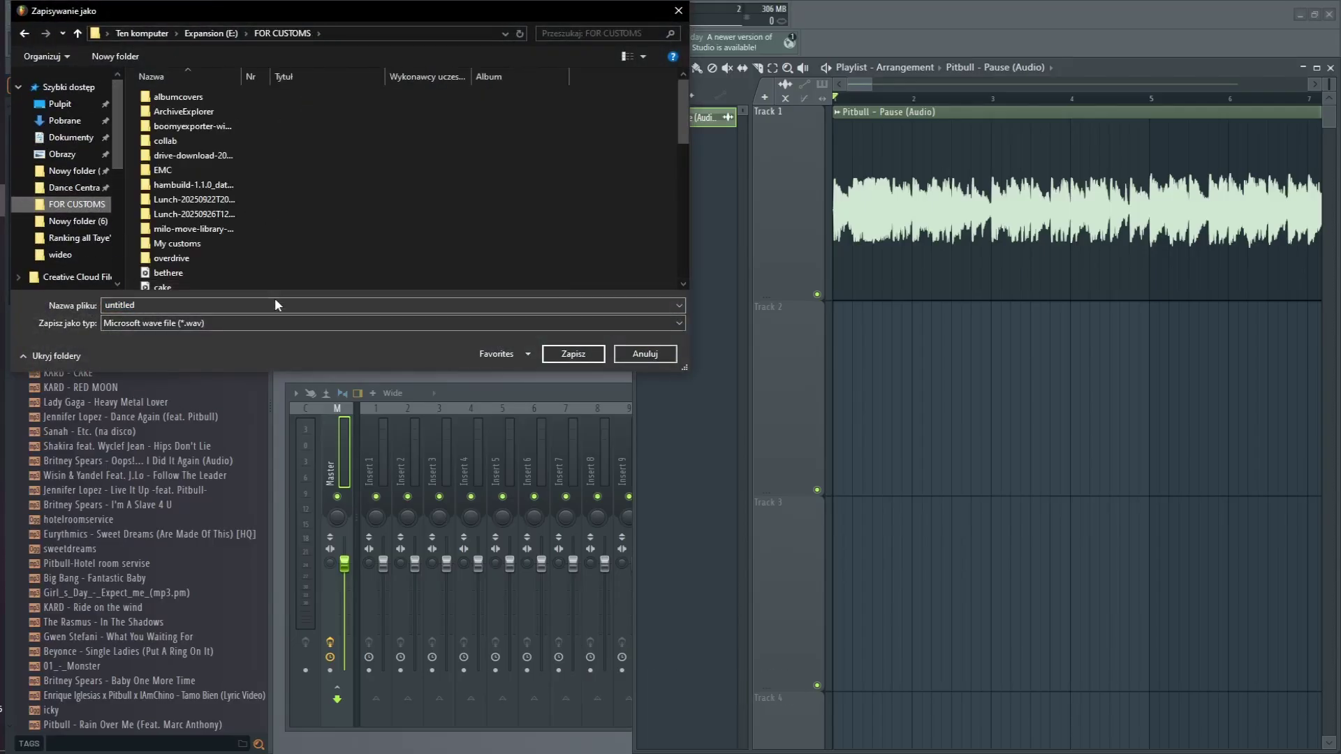
type("pa")
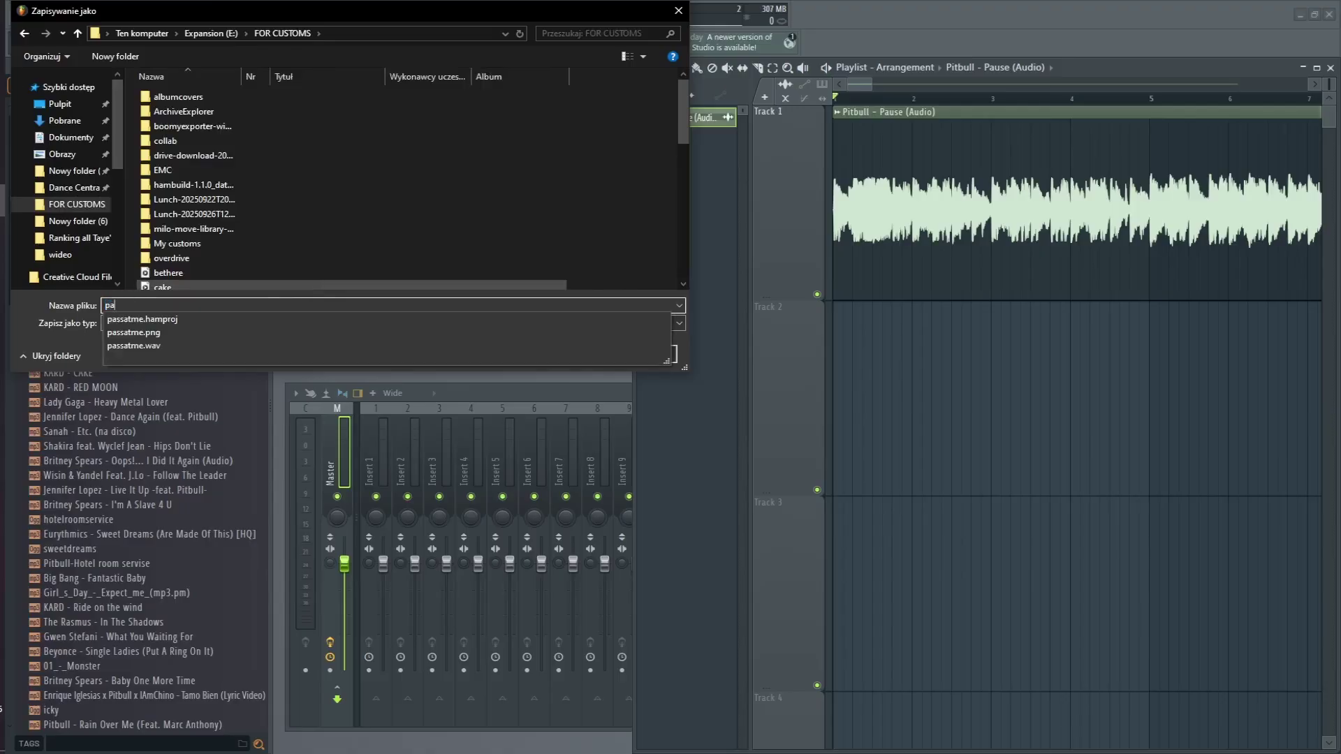
type("use")
left_click(551, 348)
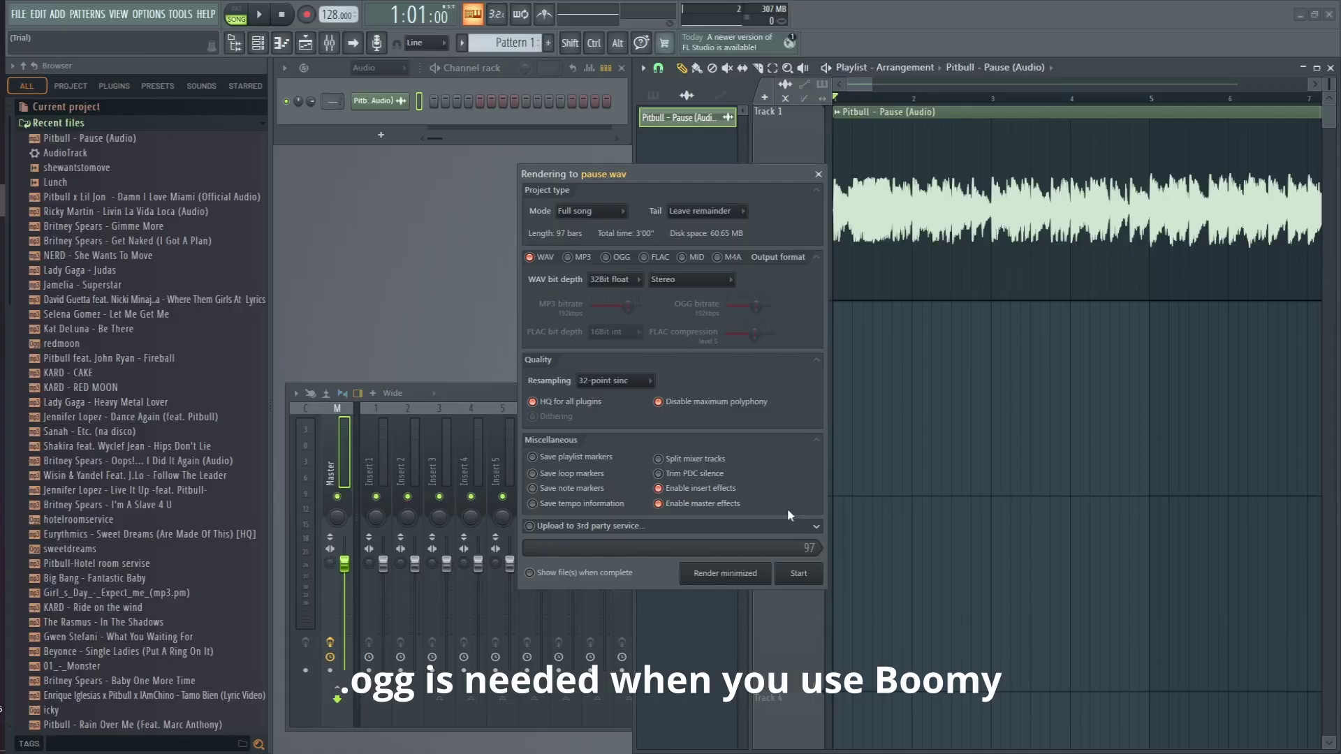
Start rendering pause.wav, then maximize the Boomy window.
left_click(804, 577)
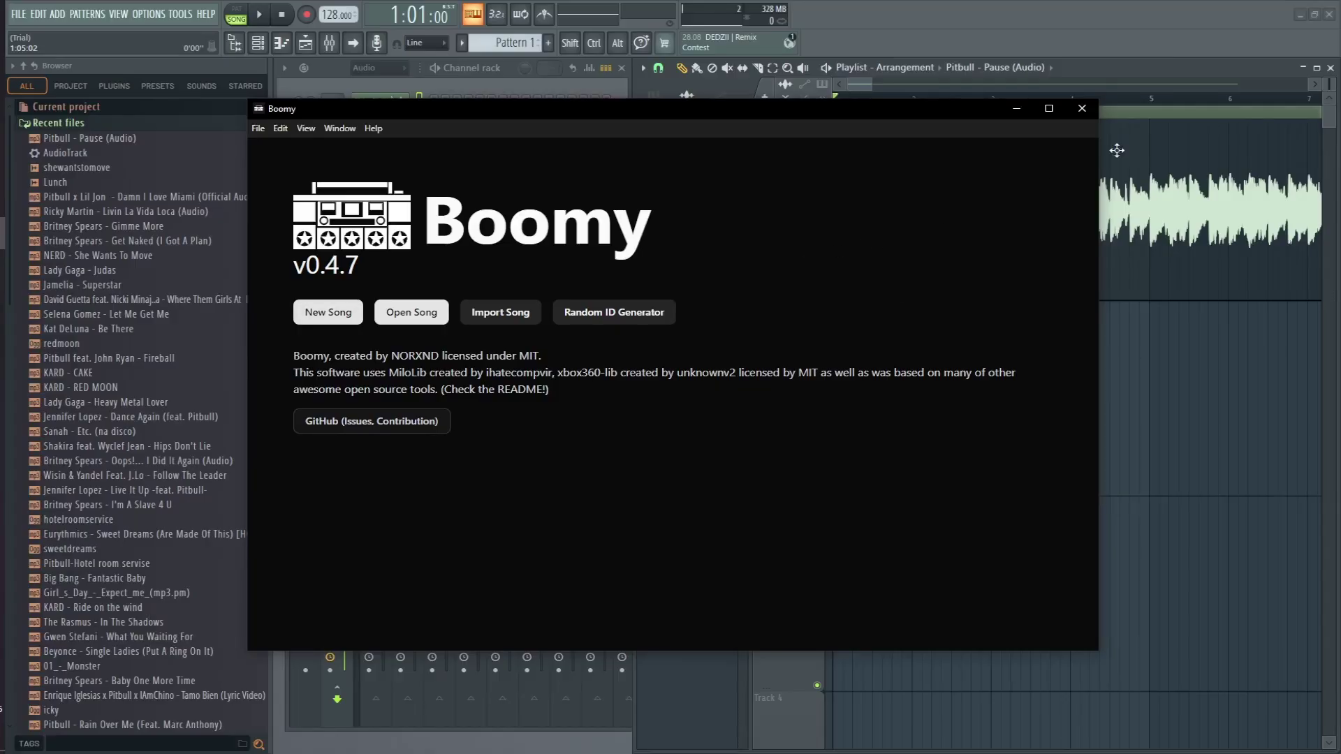
left_click(1054, 112)
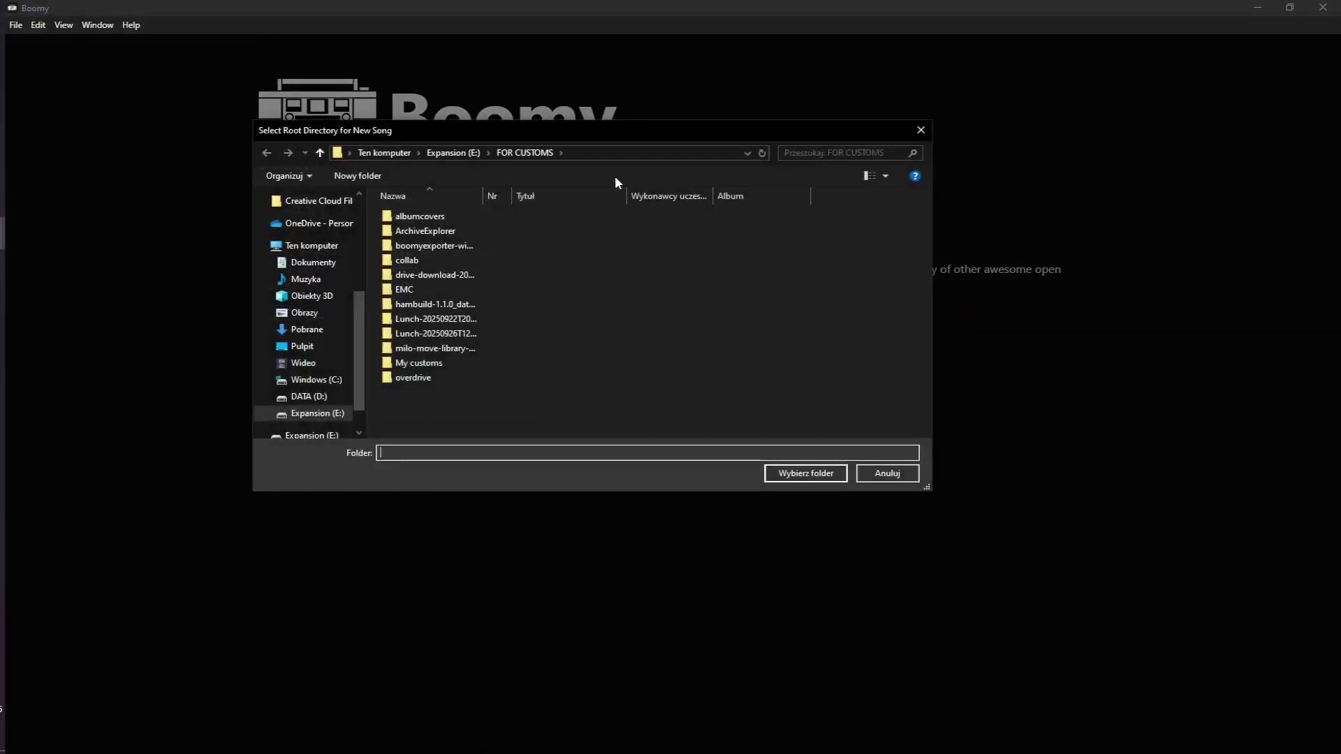
Choose My customs as the root folder and name the new song 'pause'.
double_click(443, 362)
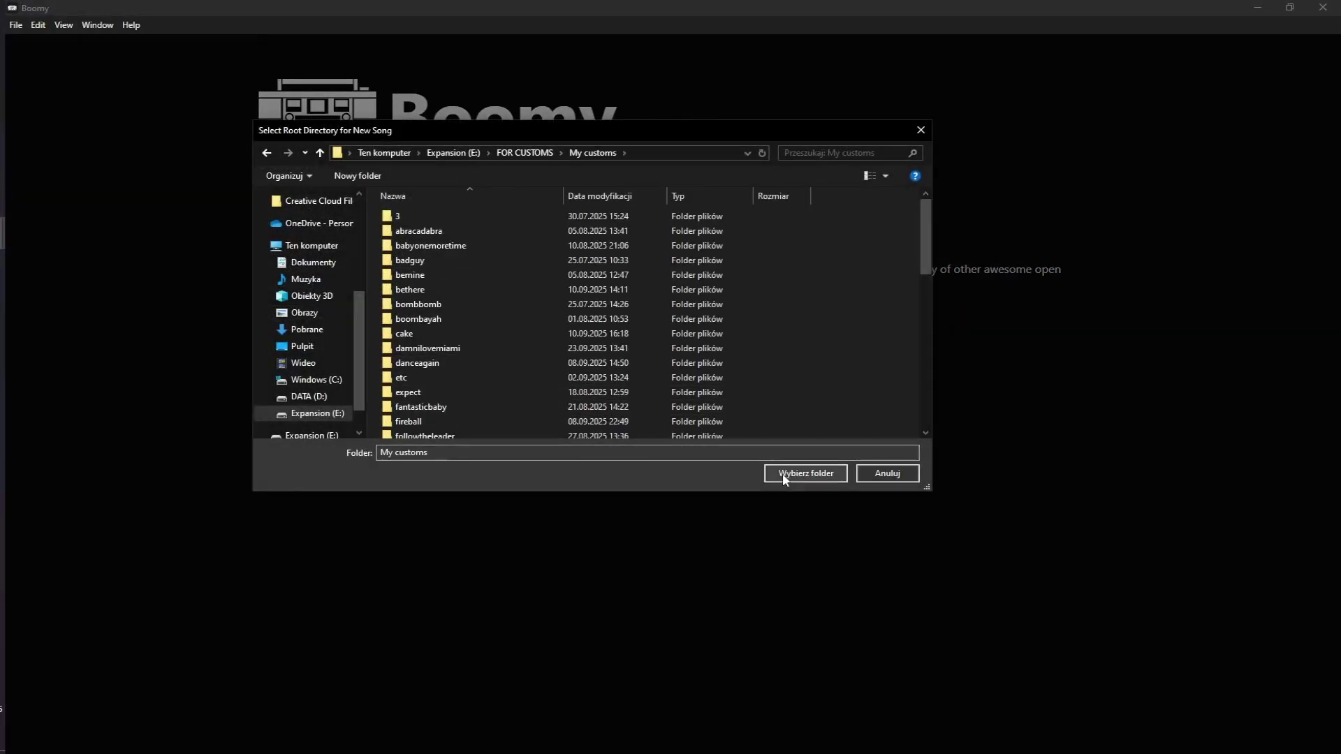
left_click(809, 473)
left_click(620, 387)
type("party")
left_click(792, 447)
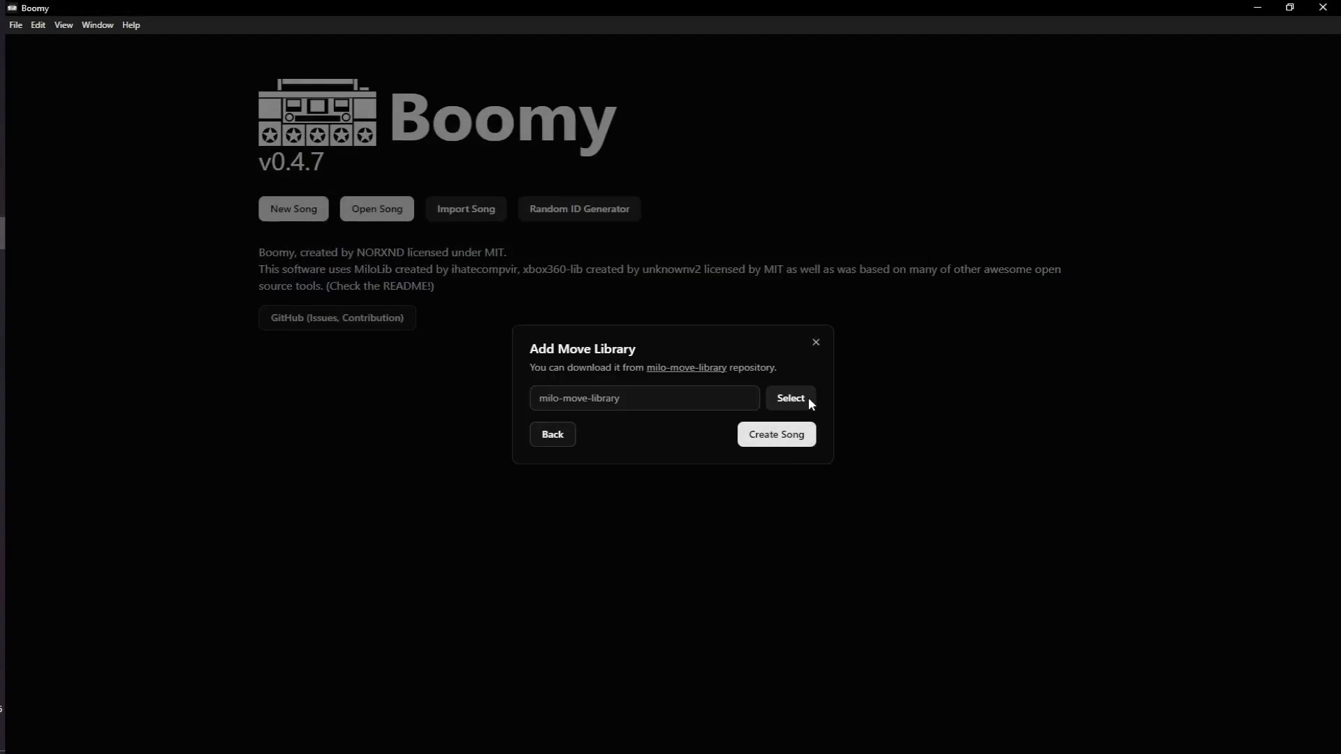
Link milo-move-library-mlib2, create the song, and browse the Moves Library's _3_point_prep_v0 move.
left_click(808, 398)
left_click(523, 152)
left_click(482, 347)
left_click(805, 474)
left_click(792, 447)
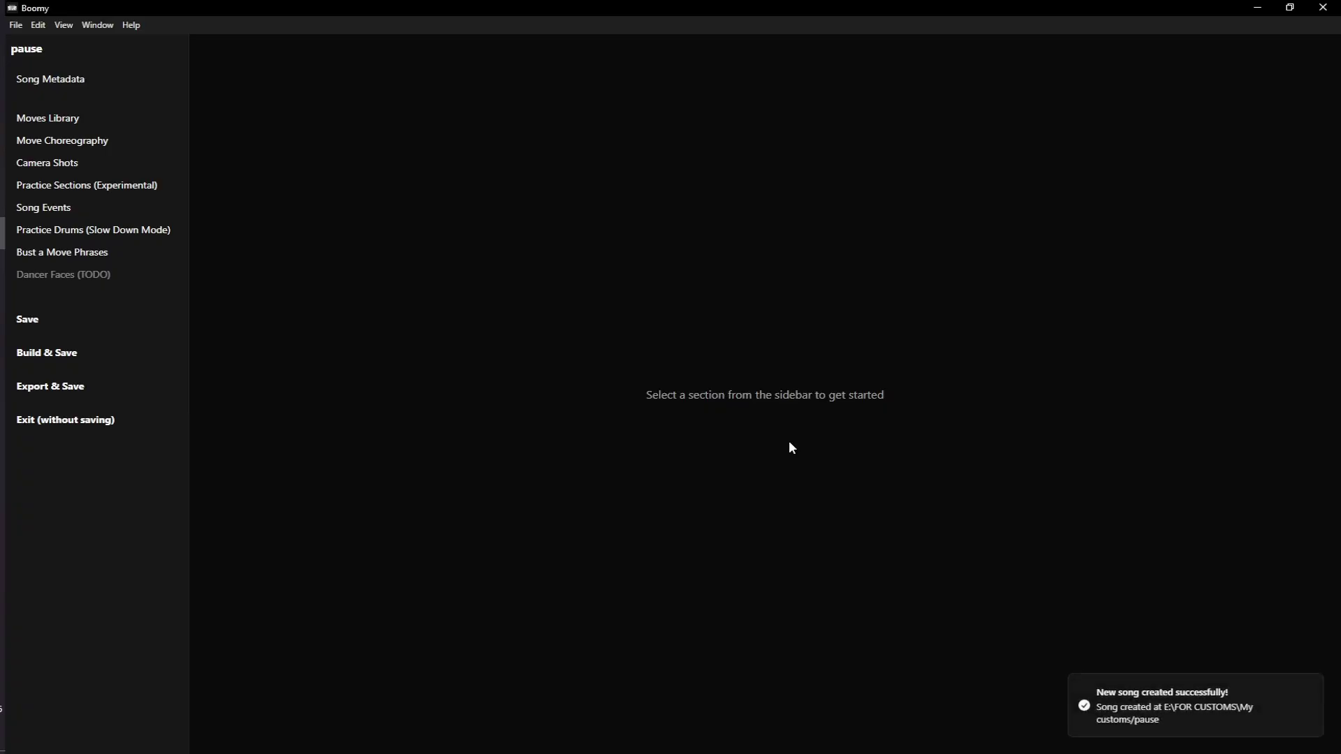
left_click(329, 347)
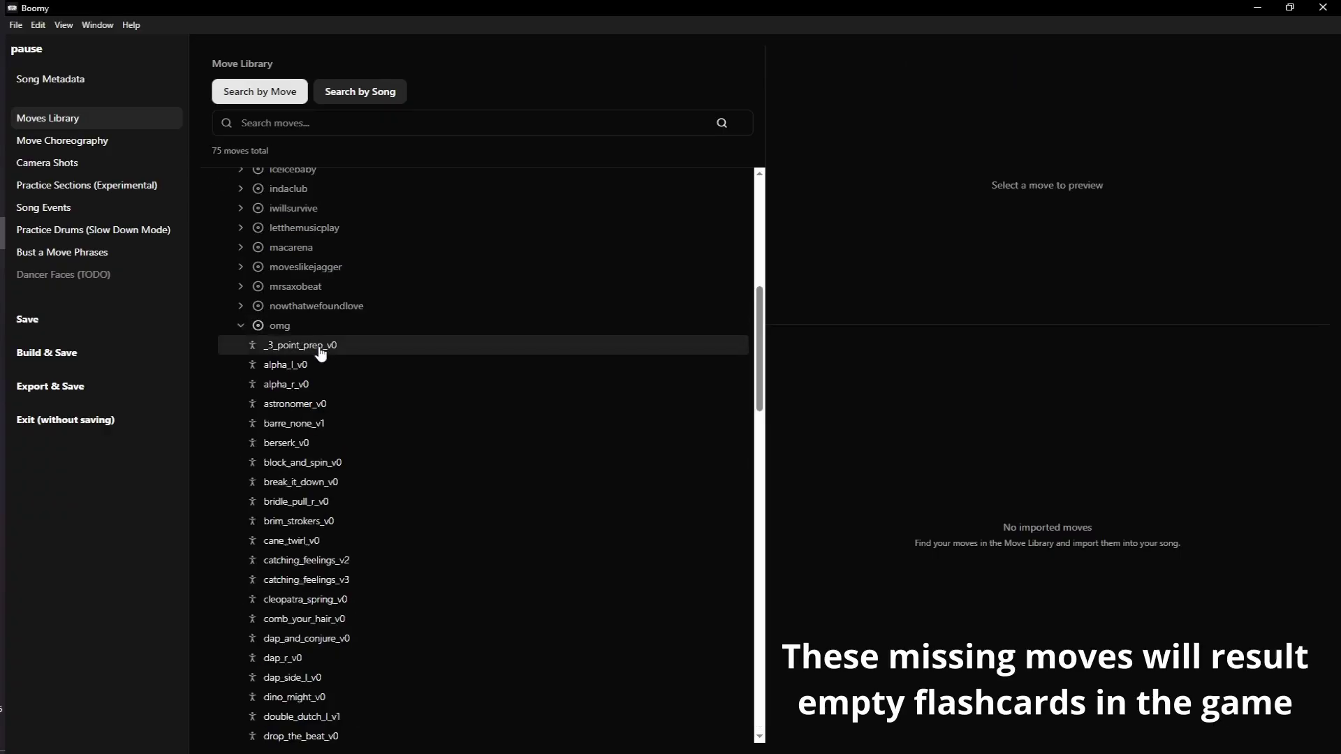
left_click(320, 350)
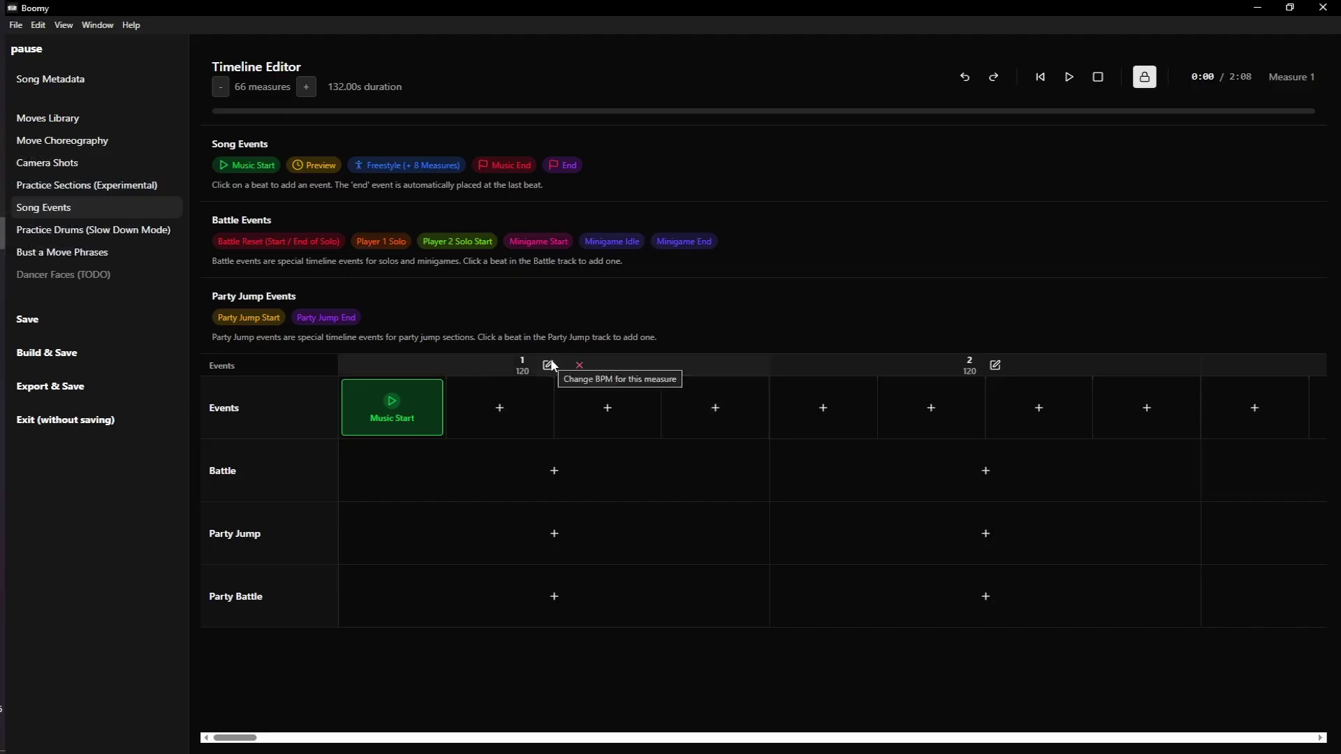
Set measure 1's BPM to 128 in Song Events and save it.
left_click(552, 362)
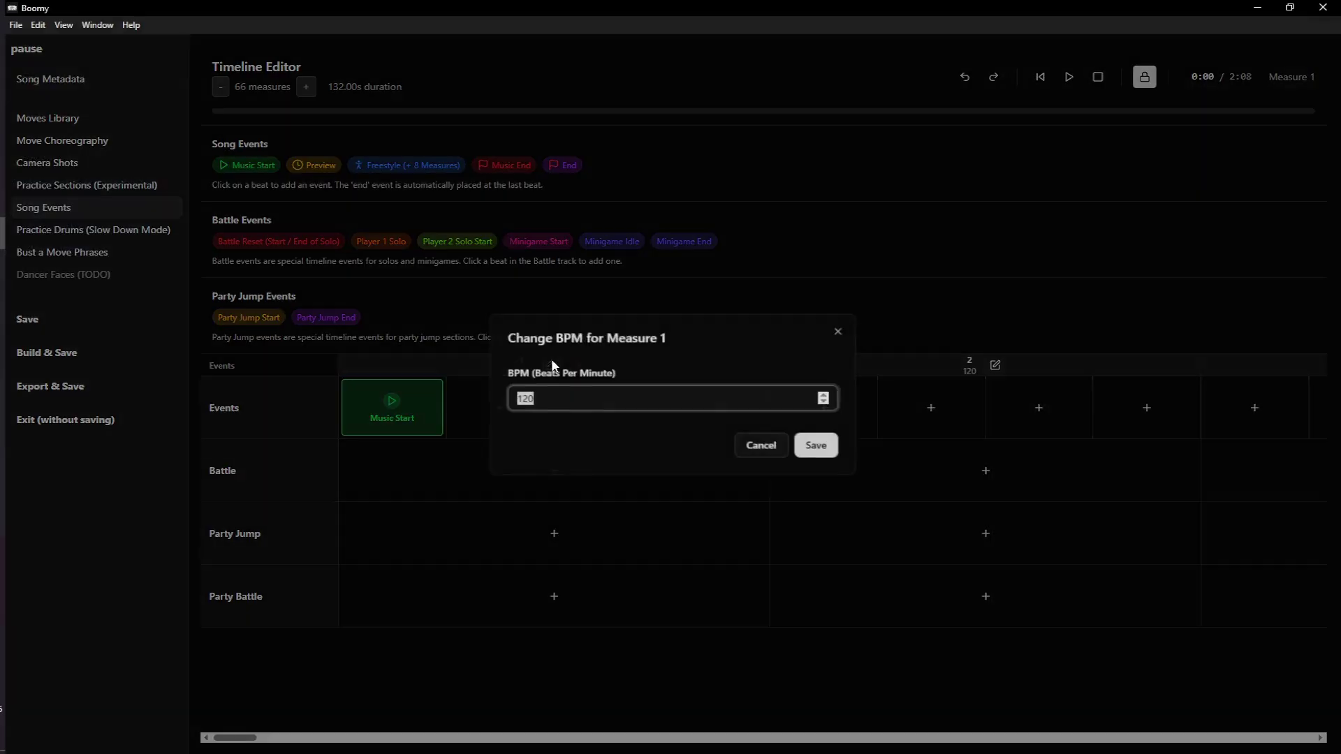
key("BackSpace")
type("12")
type("0")
left_click(816, 445)
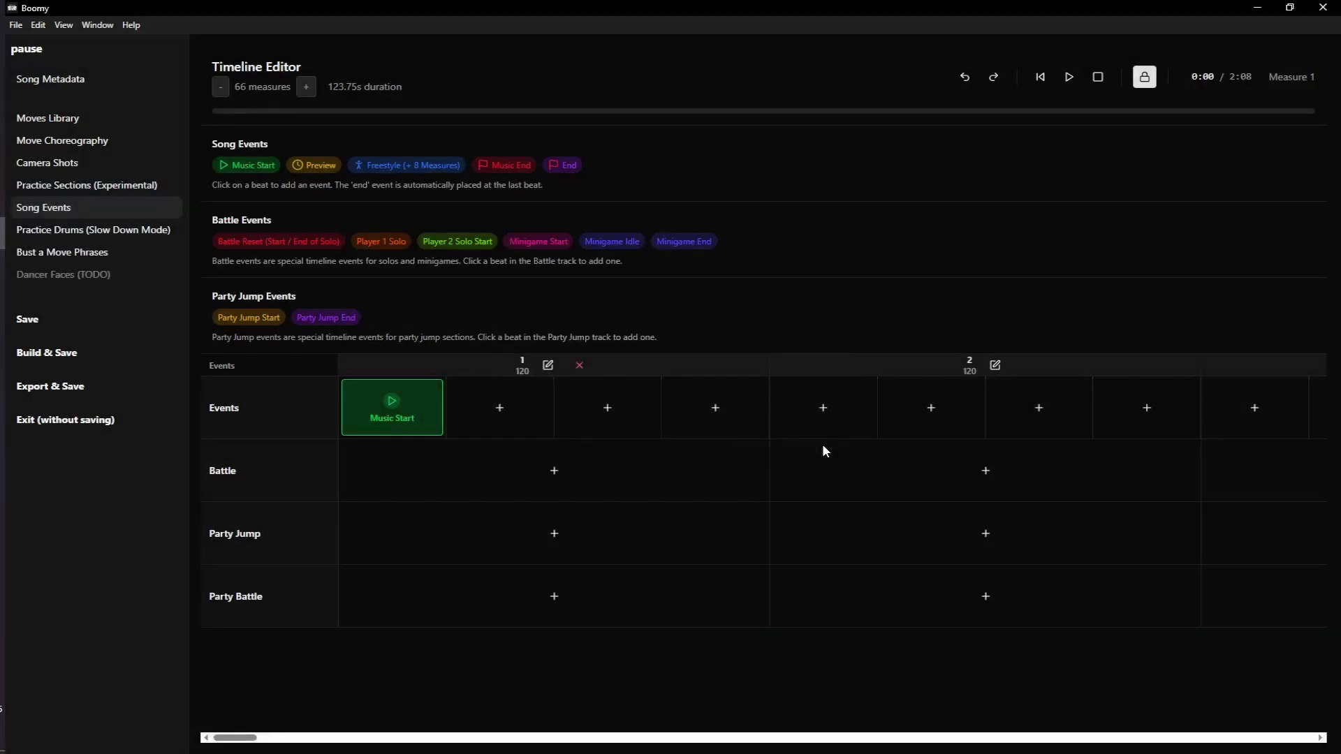
Extend the song to 100 measures and save it.
left_click(310, 93)
left_click(309, 93)
left_click(309, 92)
left_click(310, 94)
left_click(310, 93)
left_click(310, 94)
left_click(309, 92)
left_click(309, 92)
left_click(309, 93)
left_click(309, 91)
left_click(309, 91)
left_click(309, 90)
left_click(308, 91)
left_click(309, 91)
left_click(309, 91)
left_click(308, 91)
left_click(309, 91)
left_click(123, 312)
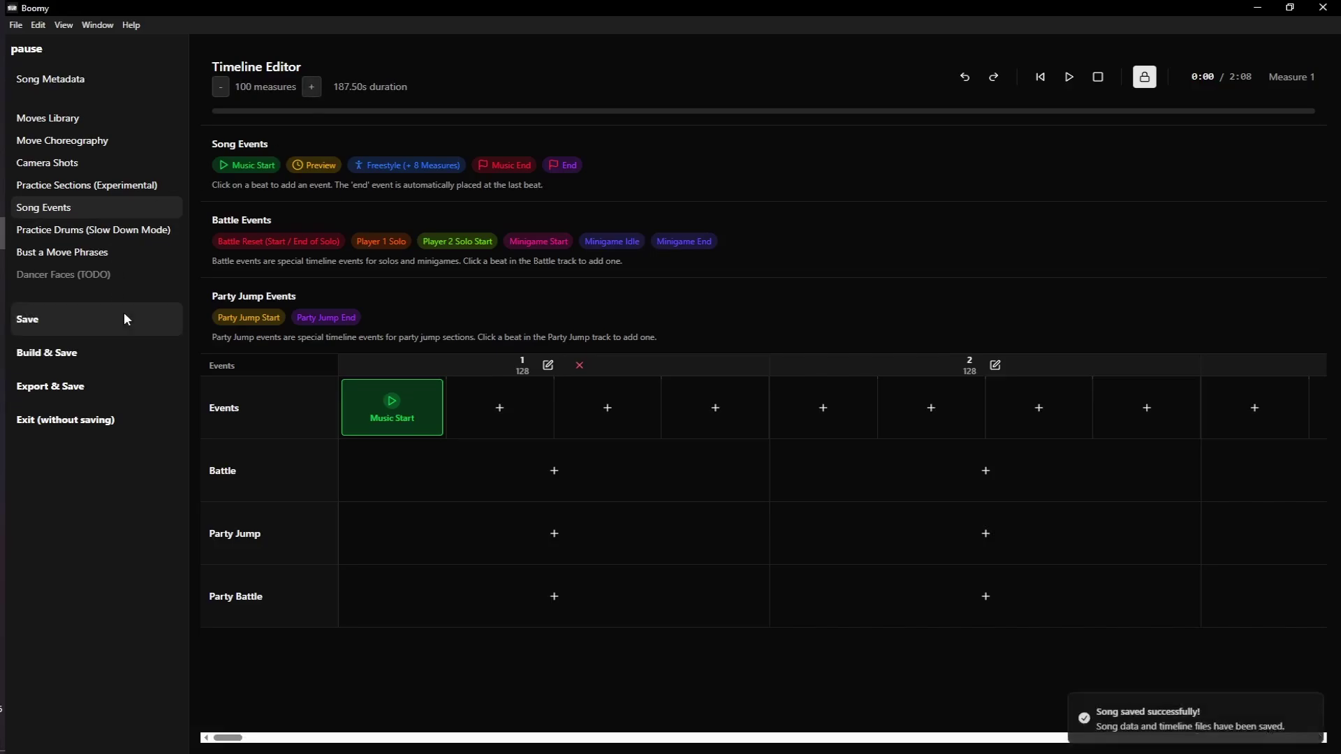
left_click(127, 144)
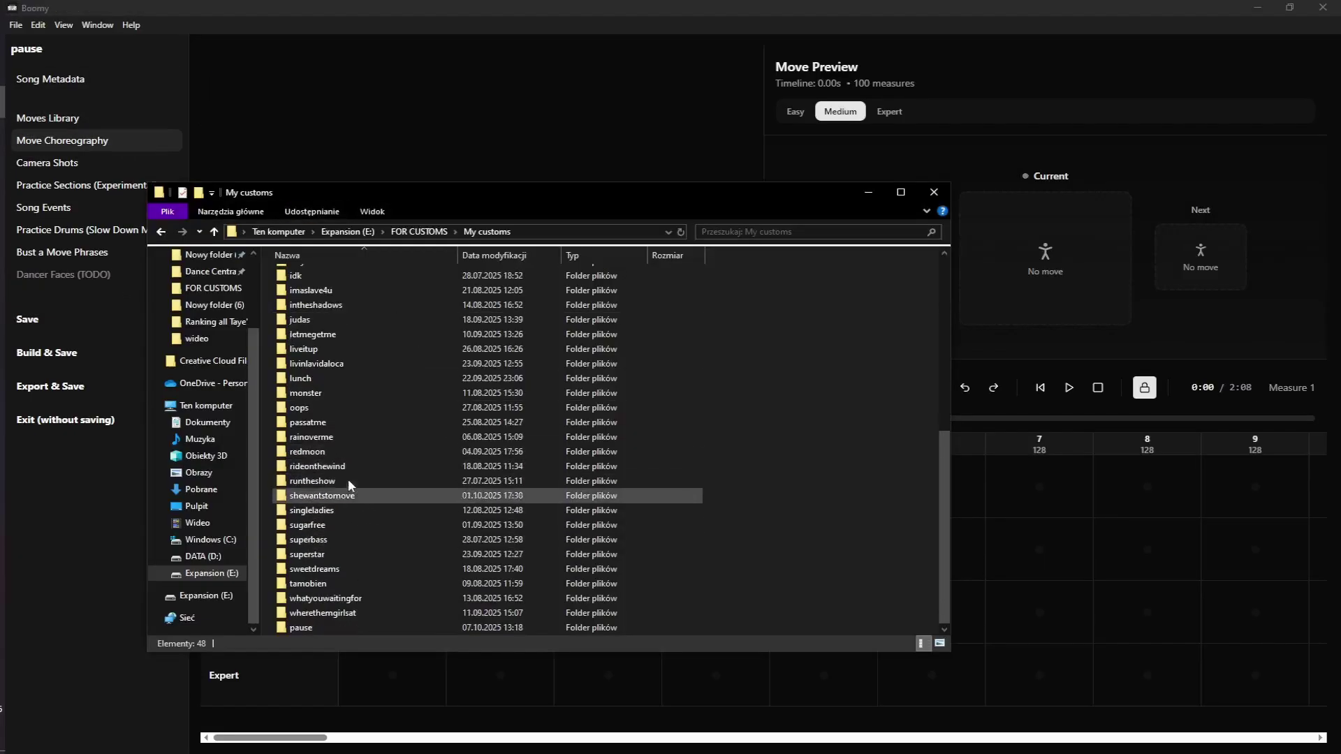
Copy pause.ogg from the Audacity folder over the one in My customs\pause, confirming the replace.
left_click(681, 232)
scroll(458, 542, "down", 6)
double_click(466, 438)
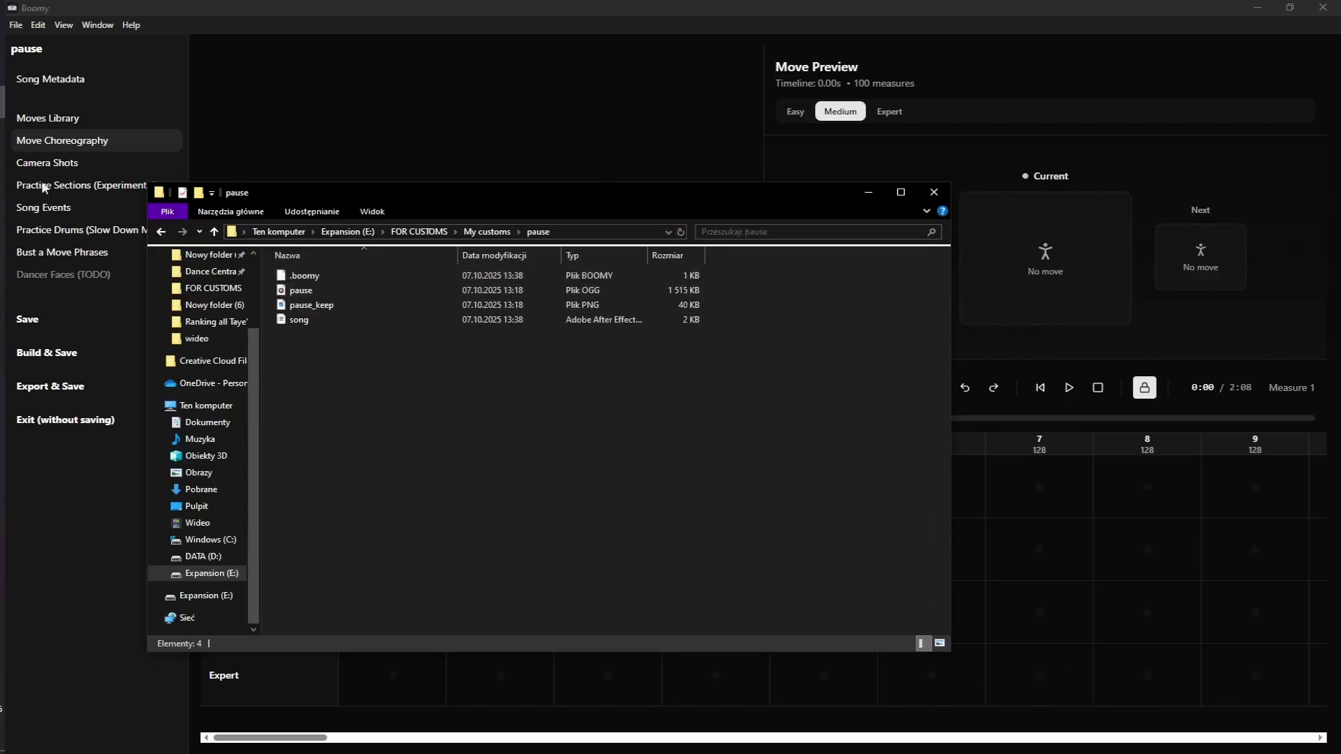
right_click(3, 102)
left_click(51, 255)
scroll(877, 489, "down", 8)
left_click(412, 407)
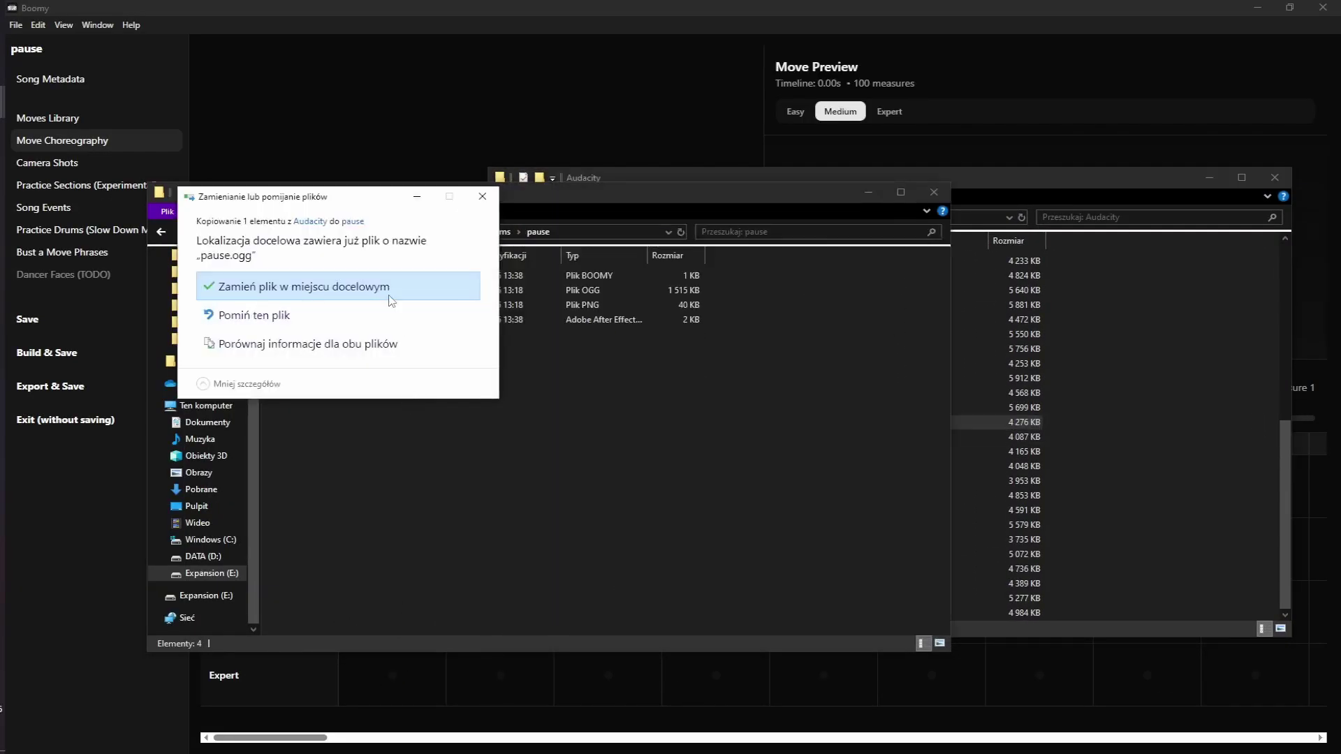
left_click(390, 299)
Open the Moves Library and expand Dance Central 3 > stereolove.
left_click(1275, 177)
left_click(145, 161)
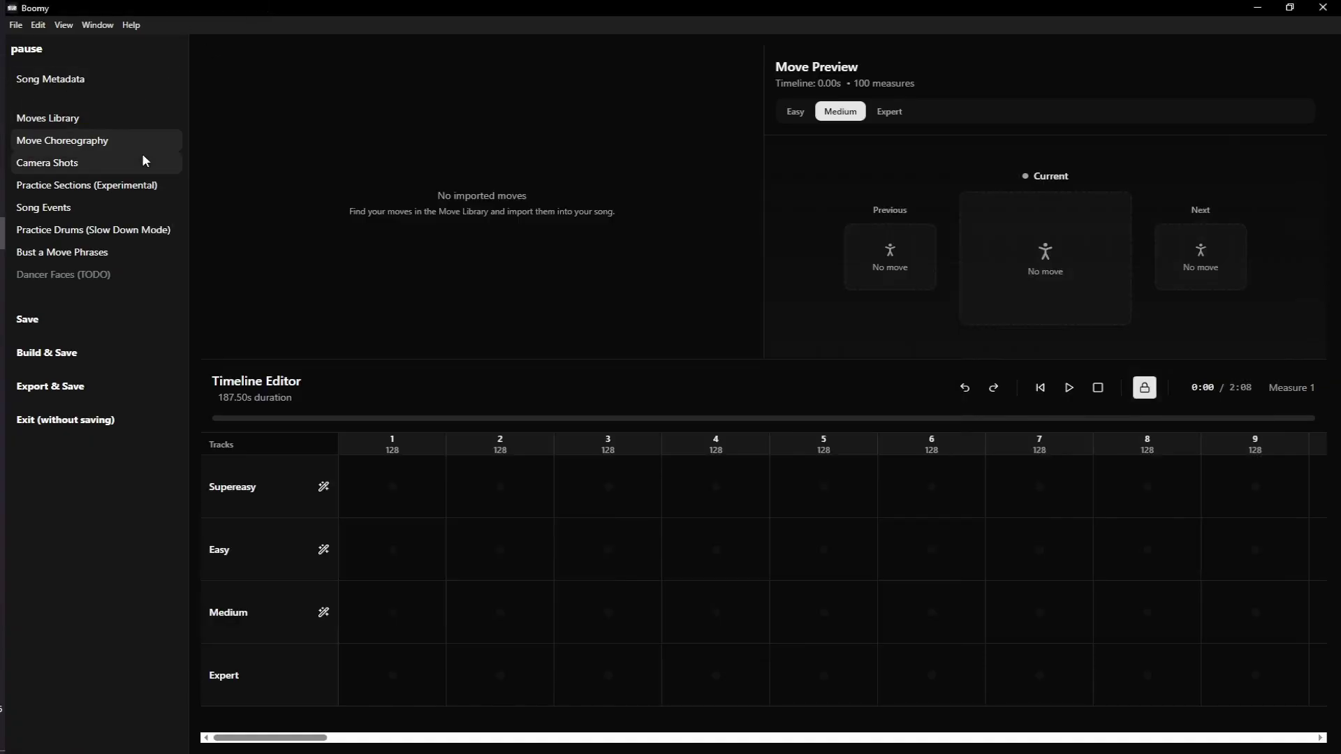
left_click(139, 145)
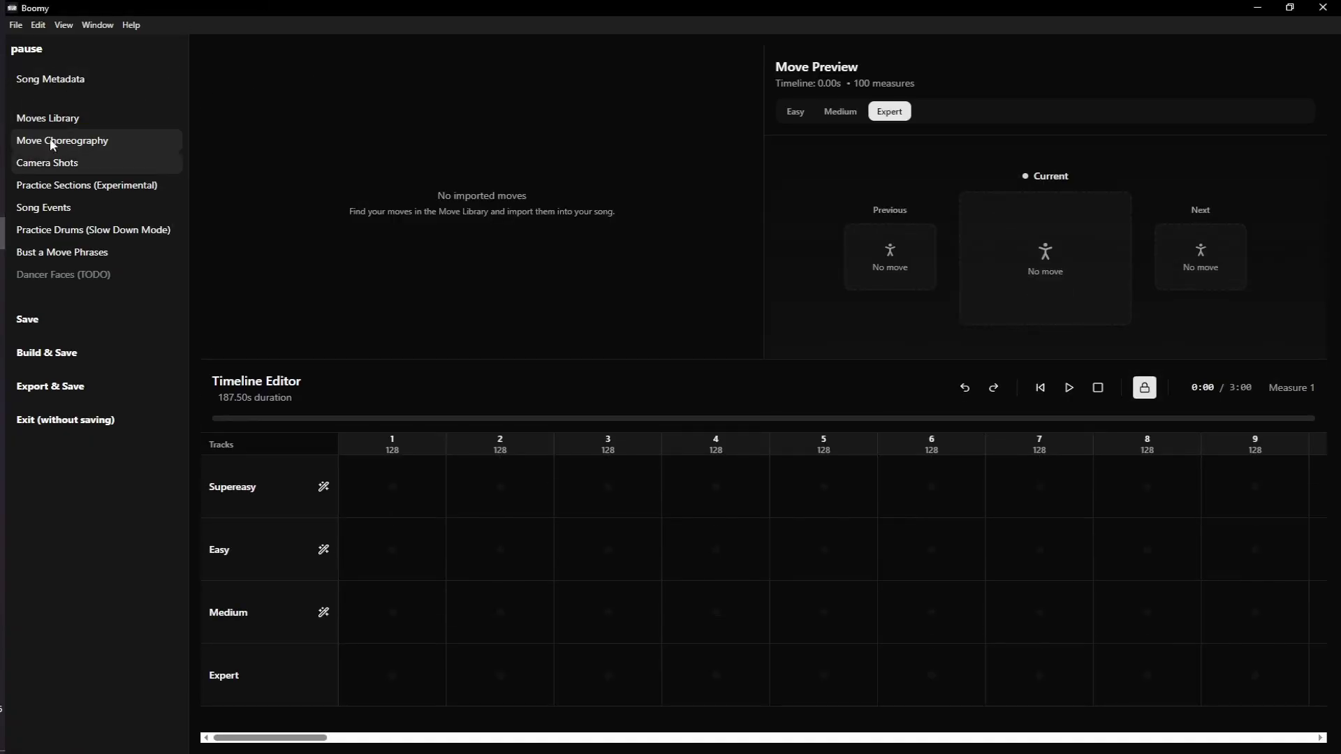
left_click(87, 123)
left_click(289, 235)
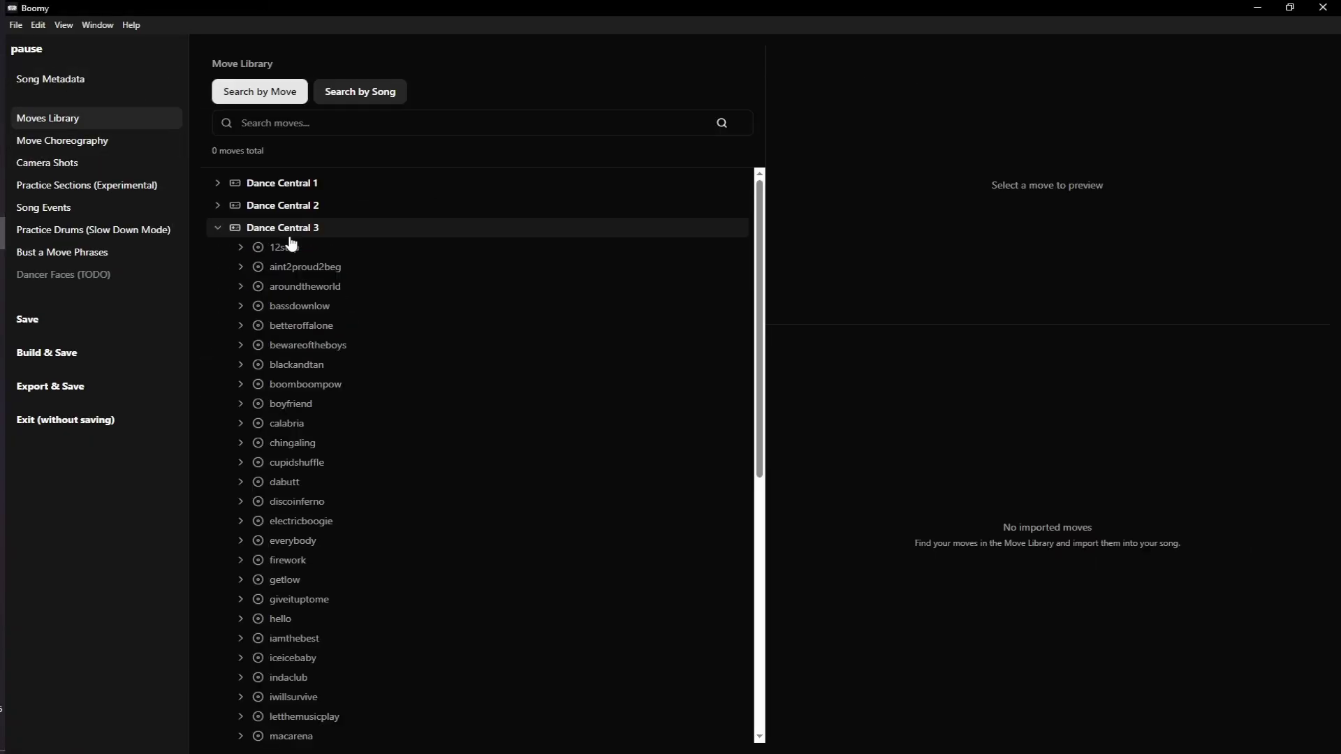
scroll(291, 243, "down", 7)
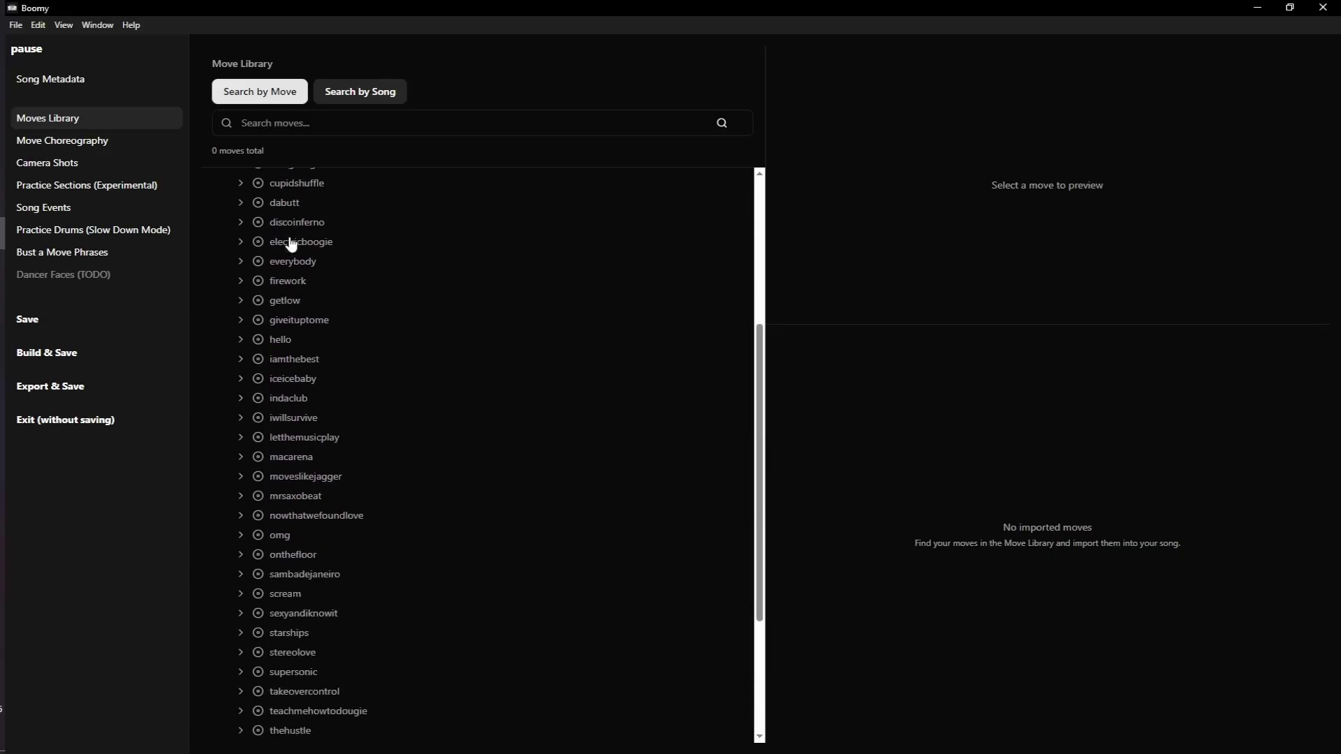
left_click(357, 454)
scroll(354, 453, "down", 3)
Preview stereolove's rest_v1000, rest_v1001 and finishing moves.
left_click(363, 486)
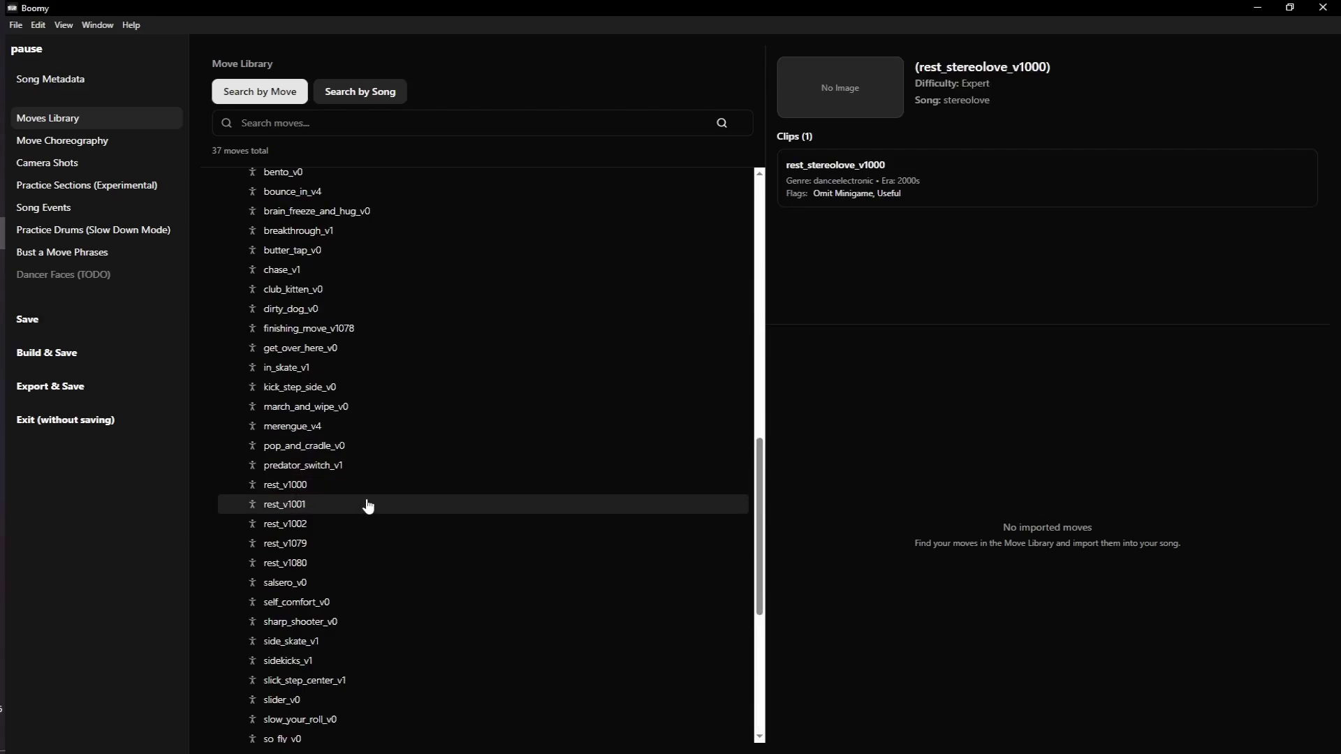
left_click(365, 504)
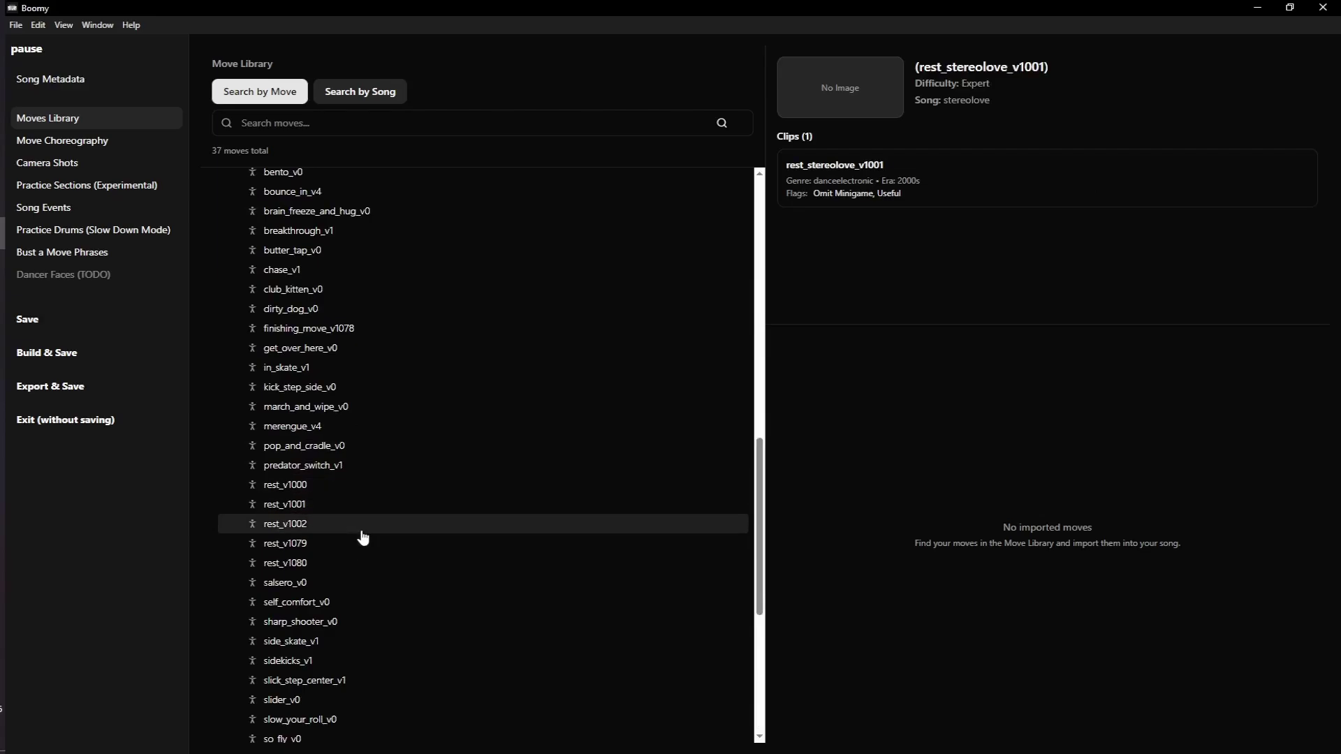
left_click(350, 329)
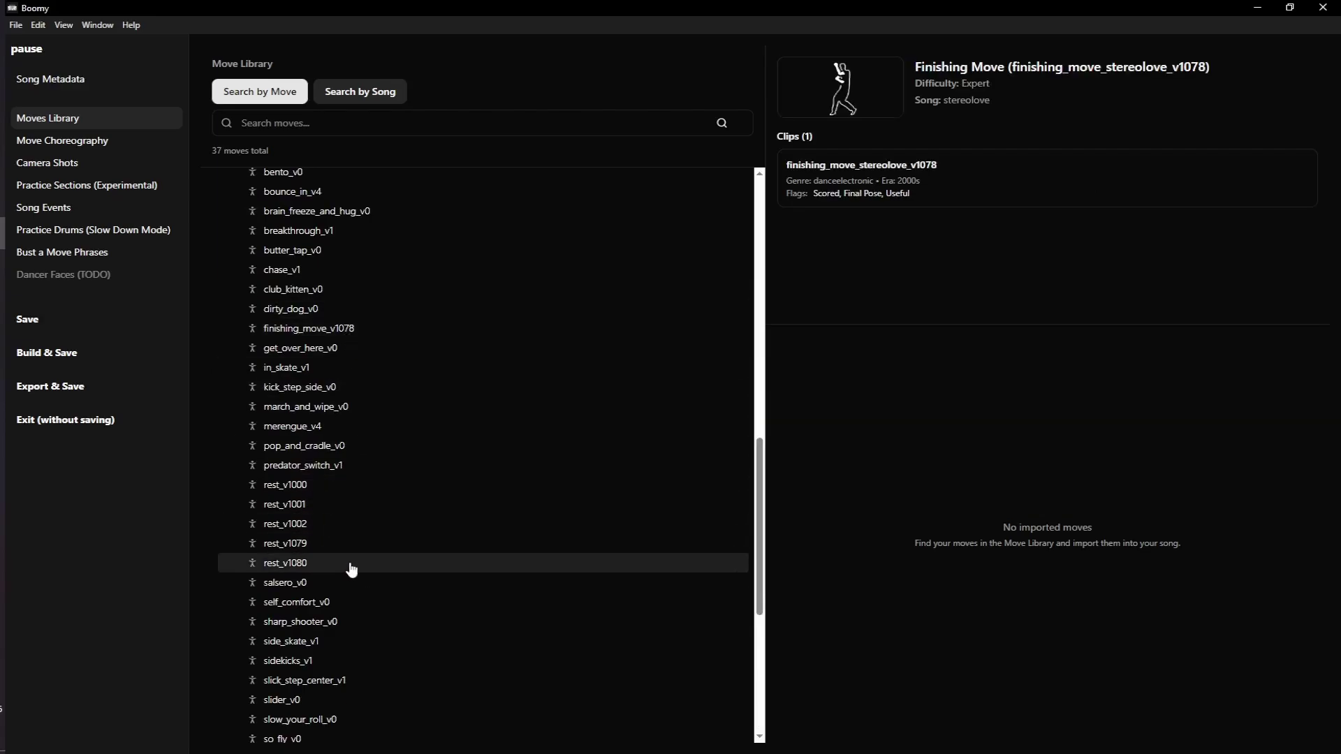
left_click(344, 485)
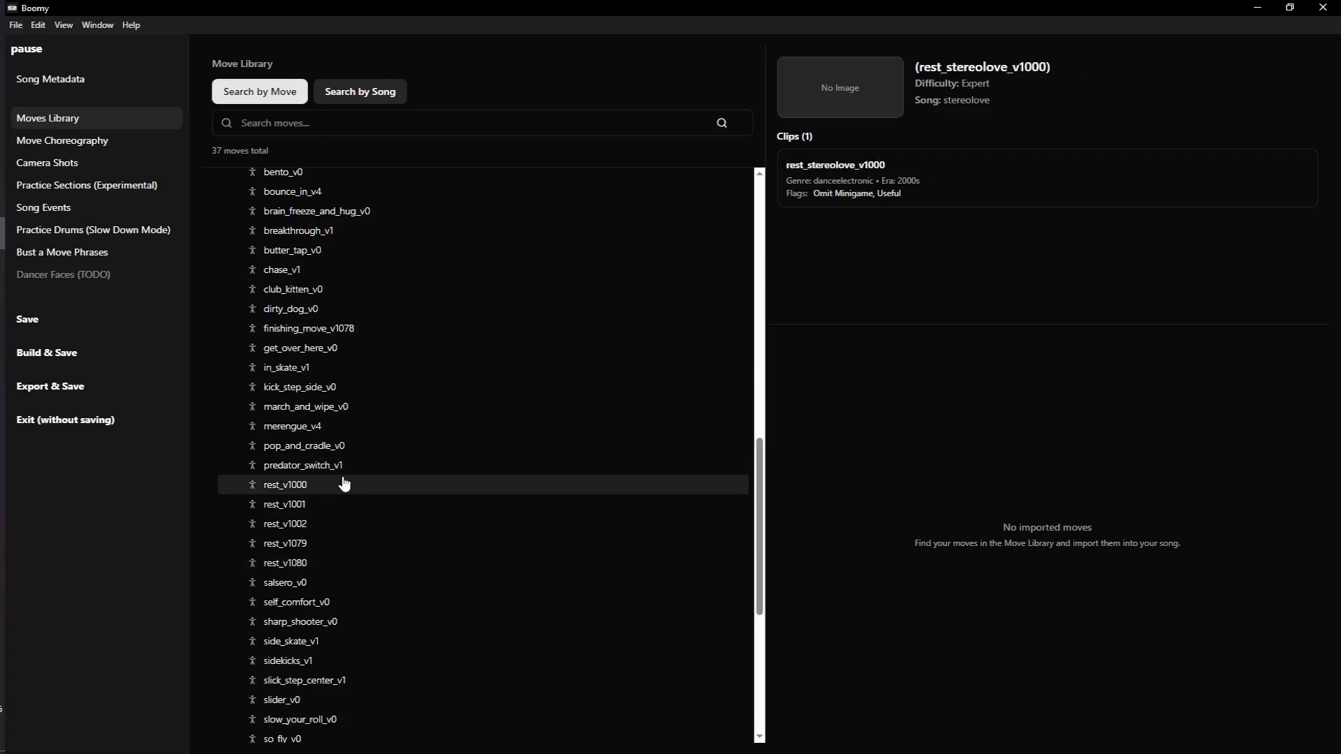
Import the rest_v1000, rest_v1001, rest_v1002 and merengue_stereolove_v4 clips into the song.
left_click(955, 197)
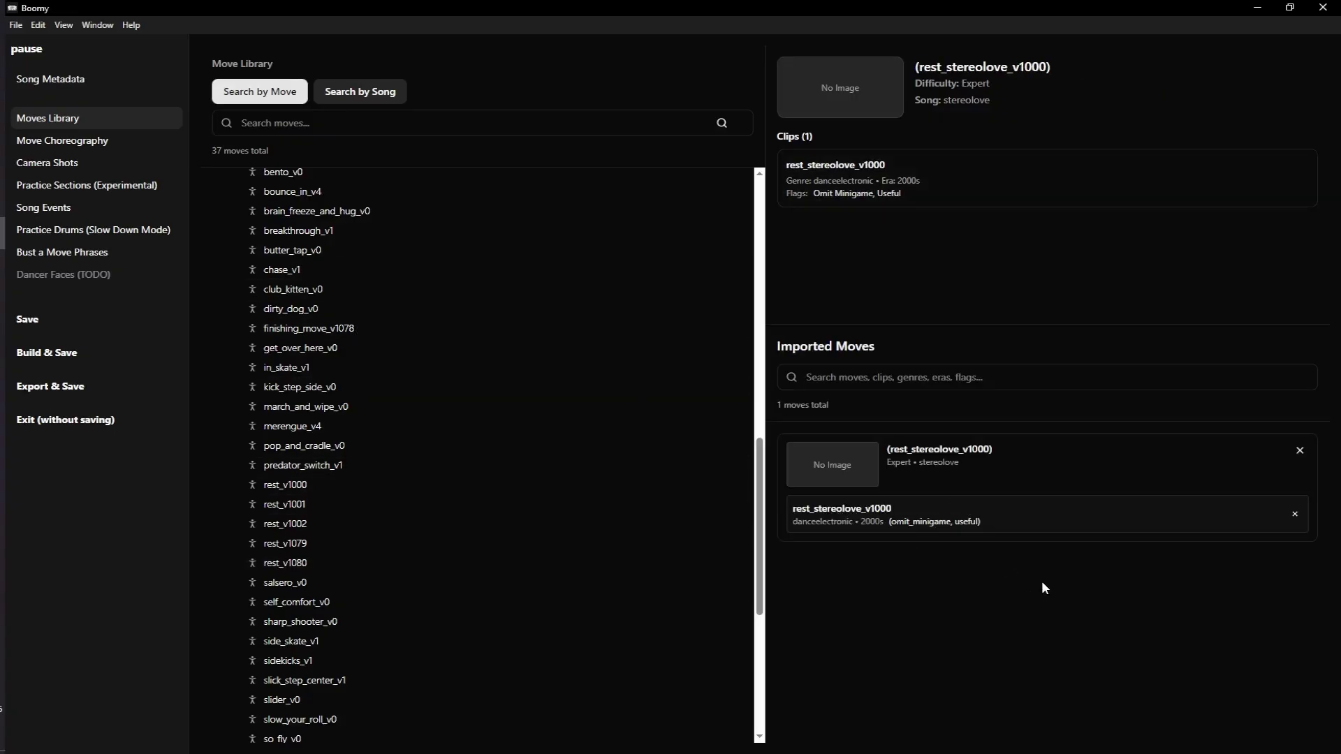
left_click(493, 504)
left_click(879, 197)
left_click(494, 525)
left_click(877, 198)
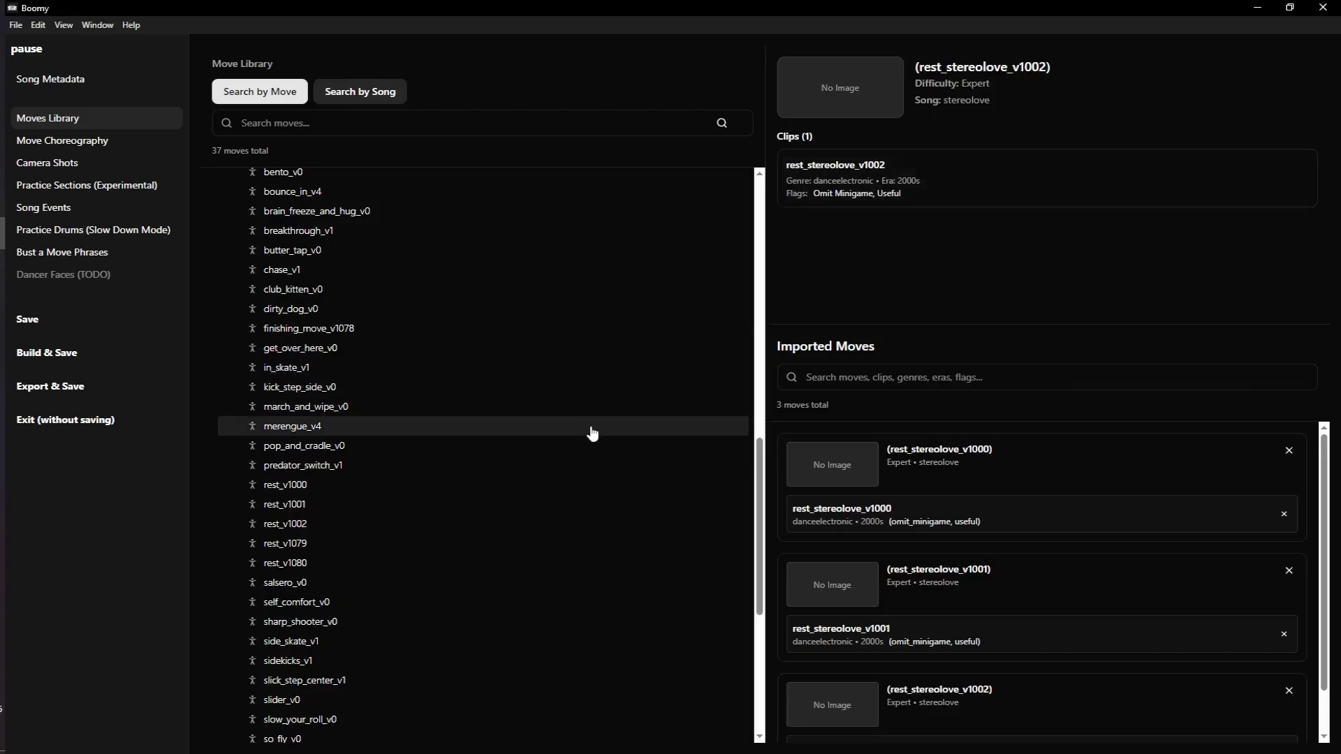
scroll(487, 551, "up", 1)
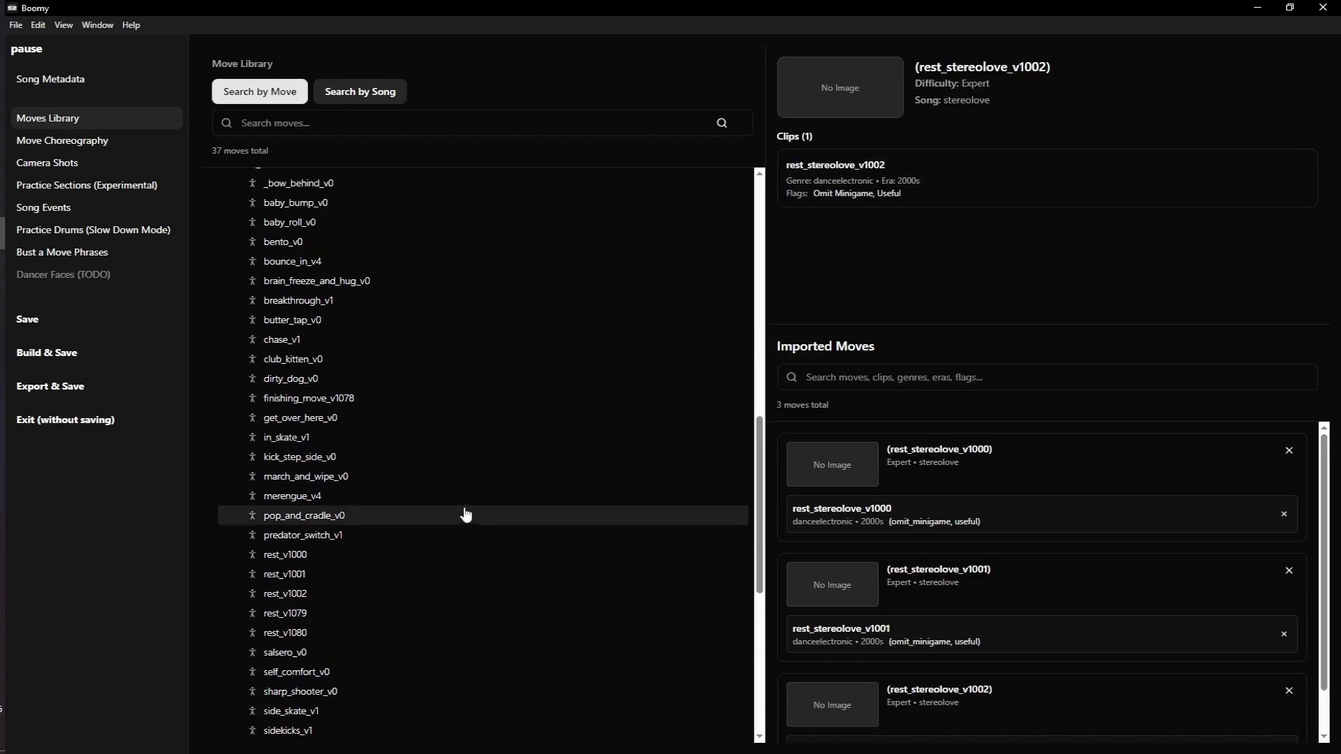
left_click(464, 497)
left_click(841, 199)
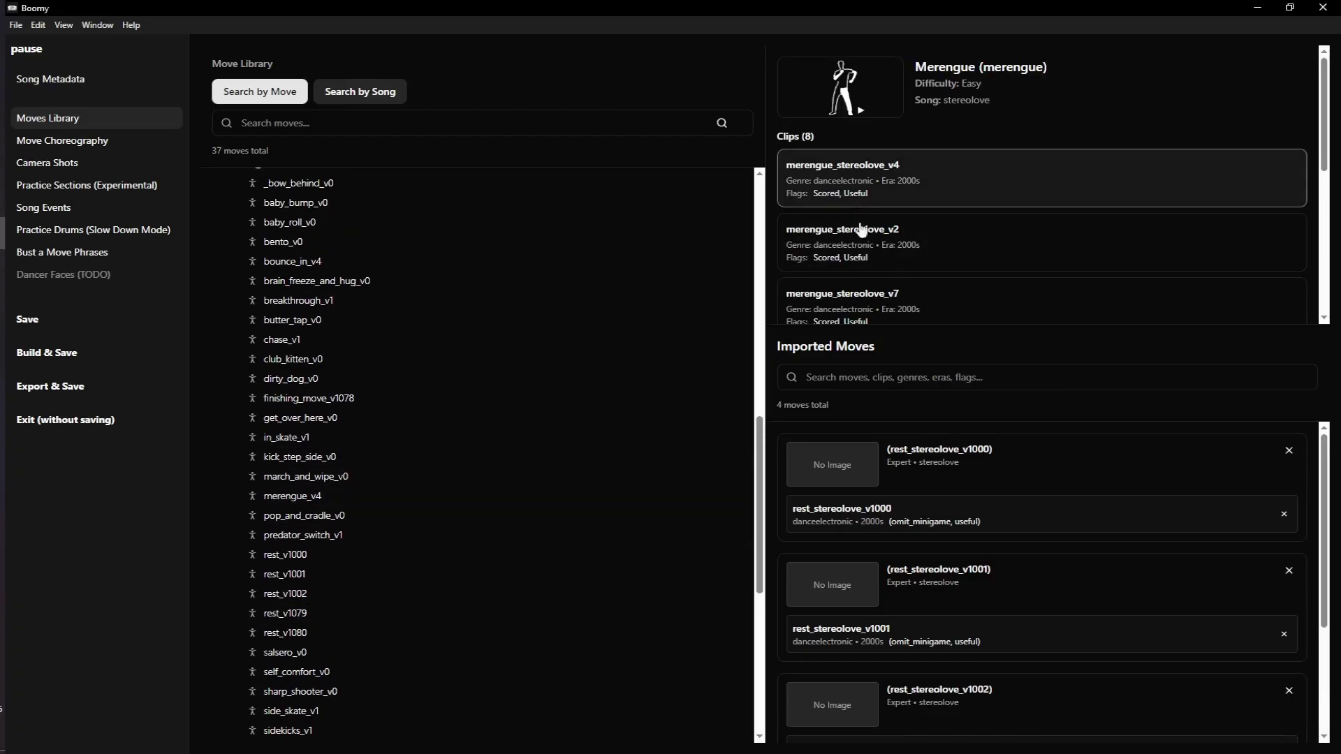
scroll(1327, 567, "down", 2)
Place rest_v1000, rest_v1001 and rest_v1002 on the Expert track's opening measures.
left_click(140, 142)
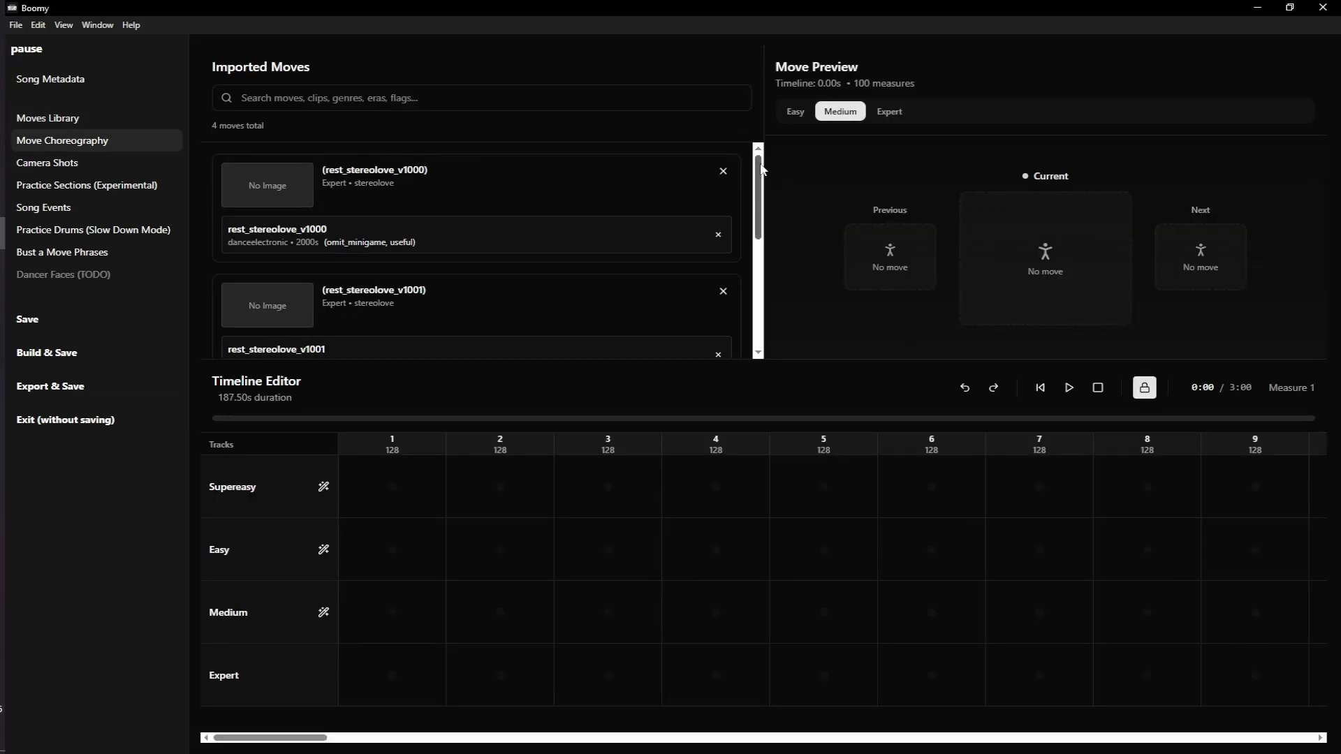
left_click(889, 111)
left_click_drag(758, 176, 765, 283)
scroll(765, 283, "up", 3)
left_click_drag(276, 249, 410, 694)
scroll(334, 286, "down", 1)
left_click_drag(334, 285, 603, 675)
scroll(413, 203, "down", 2)
scroll(389, 277, "down", 2)
left_click_drag(389, 277, 698, 664)
Undo a misplaced clip, add a merengue clip, move rest_v1002 to measure 4, add rest_v1001 at 3.
left_click(764, 656)
key("ctrl+z")
left_click_drag(255, 315, 821, 677)
scroll(491, 261, "up", 1)
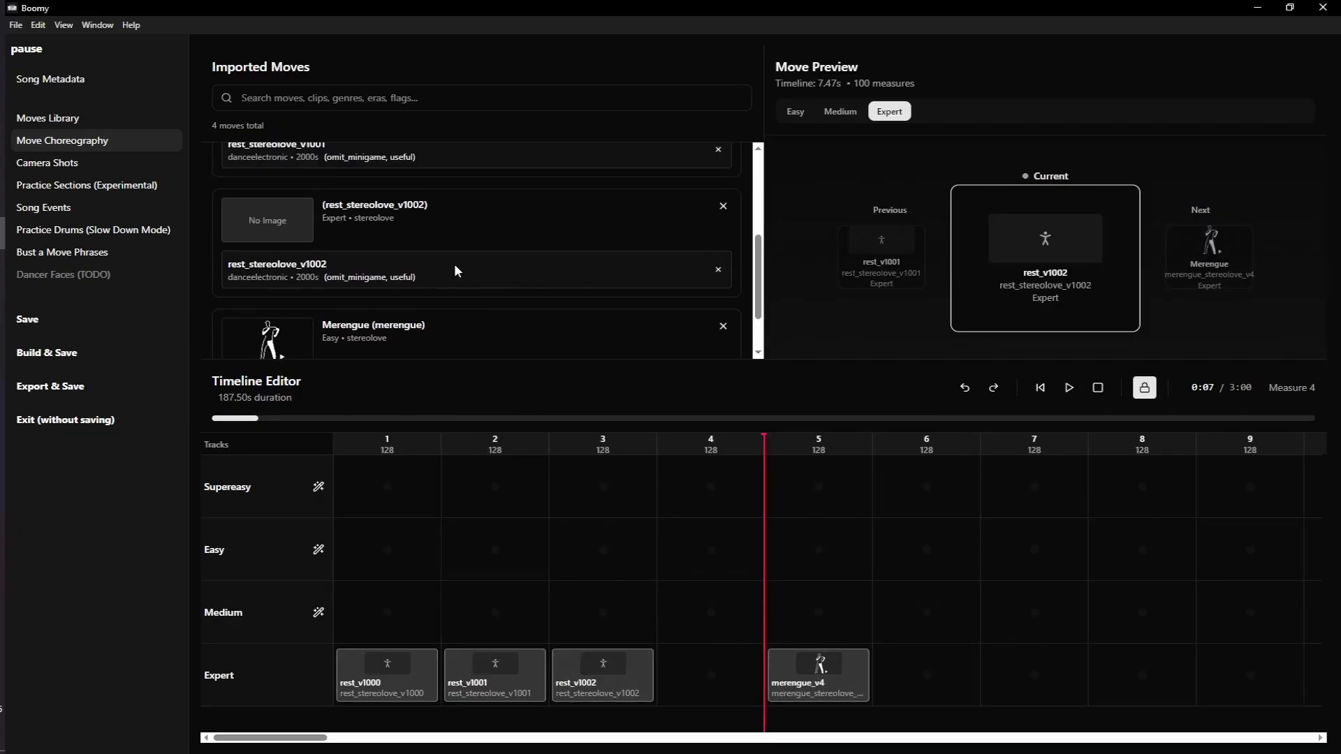
left_click_drag(602, 670, 710, 674)
left_click_drag(370, 150, 602, 673)
Play the Expert routine from the start and add merengue_v4 clips at measures 6 and 7.
left_click(1040, 387)
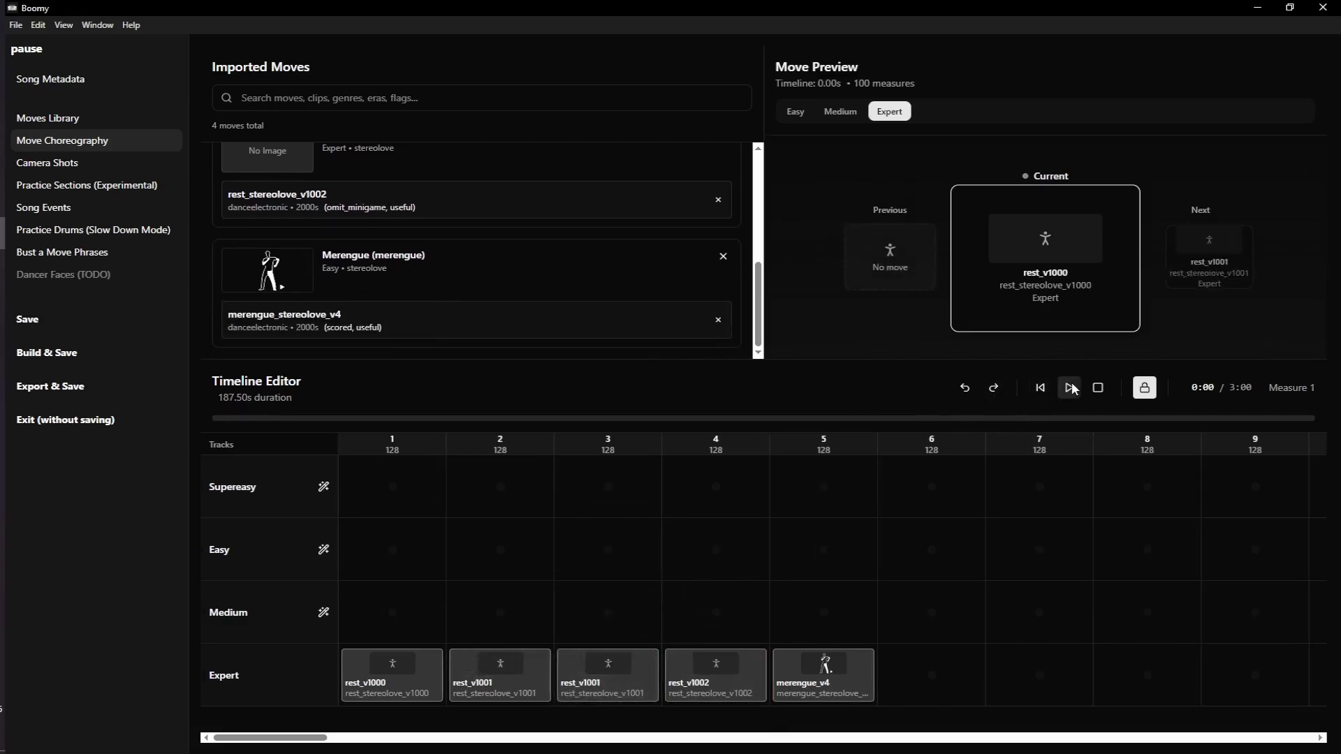
left_click(1072, 388)
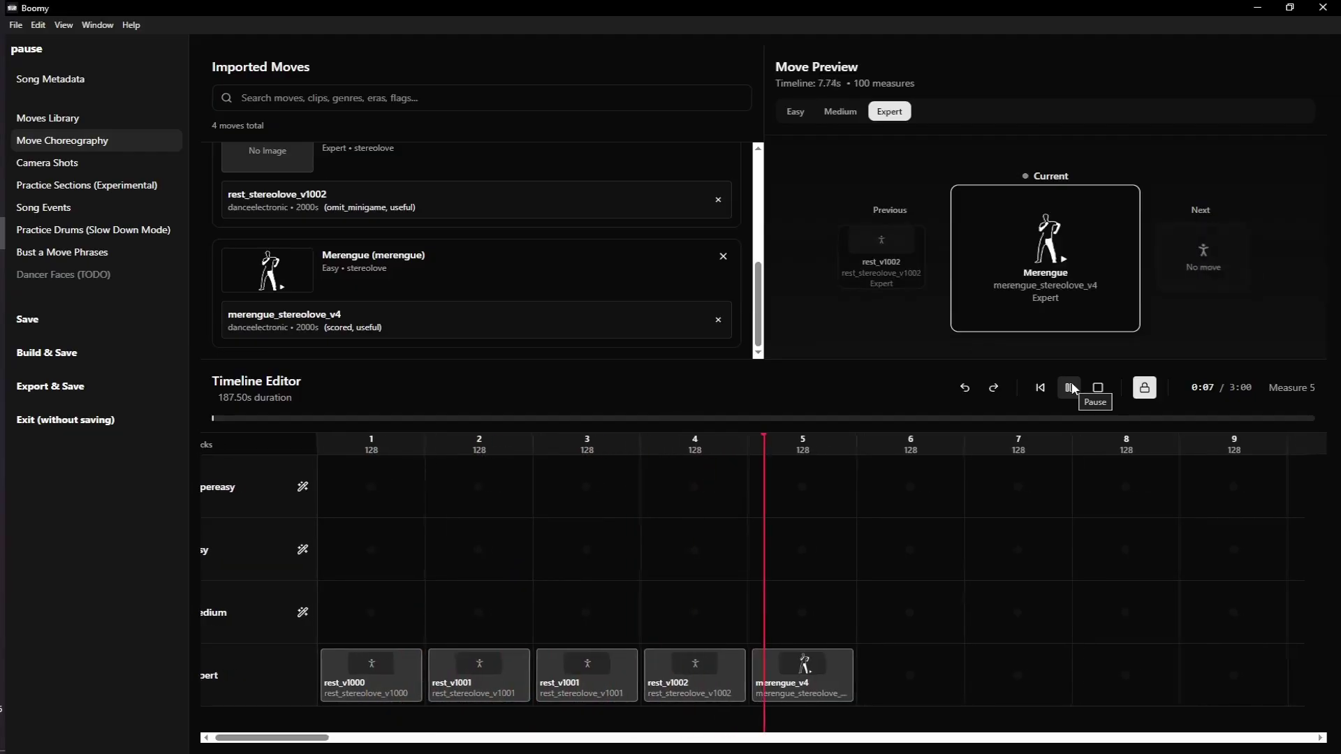
left_click_drag(429, 314, 824, 674)
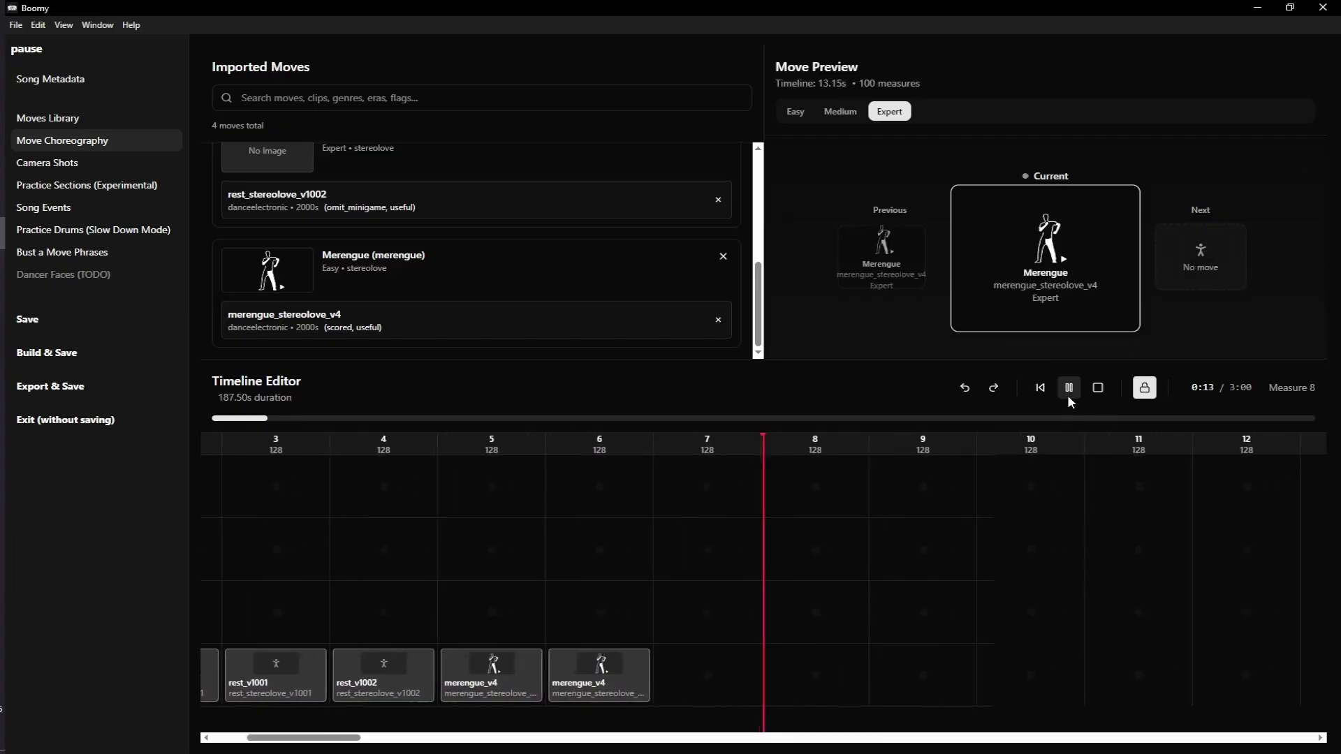
left_click(1069, 396)
left_click_drag(314, 318, 740, 697)
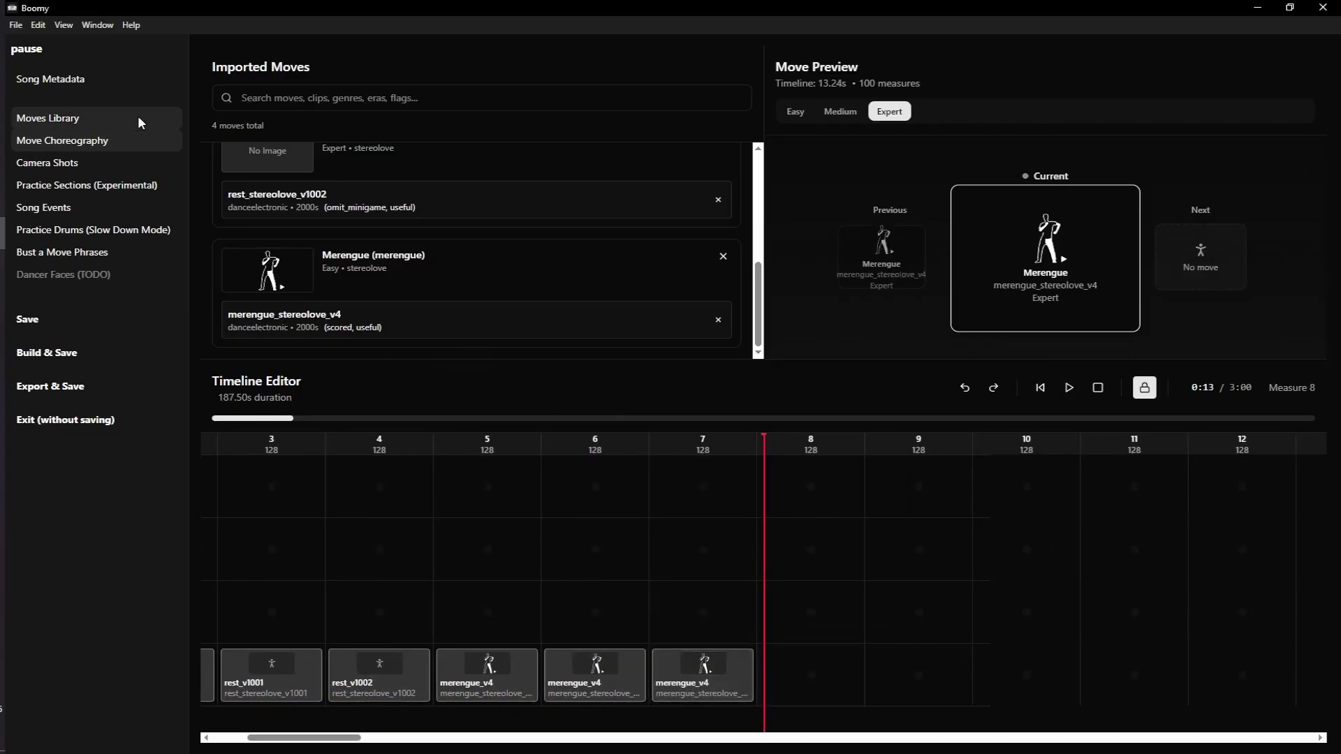
Search the Moves Library by move name for 'suction'.
left_click(138, 122)
left_click(346, 97)
left_click(250, 99)
left_click(365, 122)
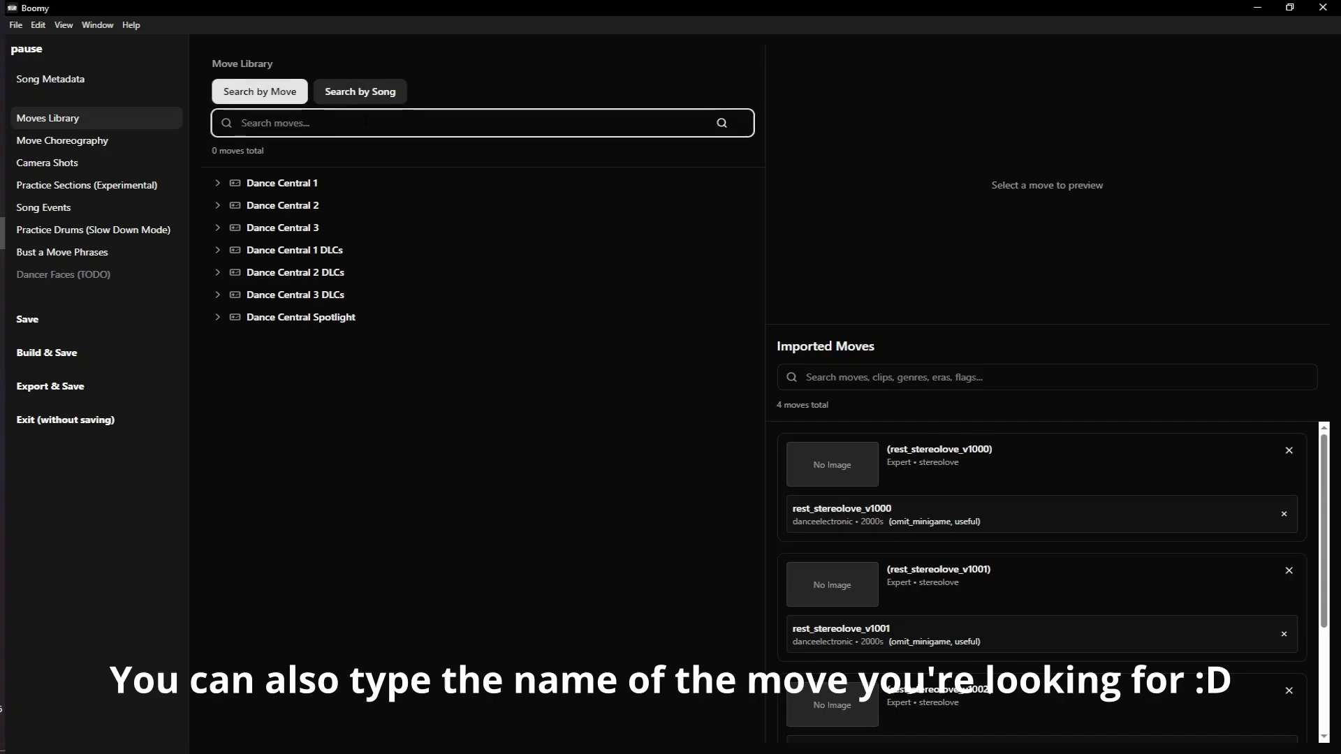
type("suction")
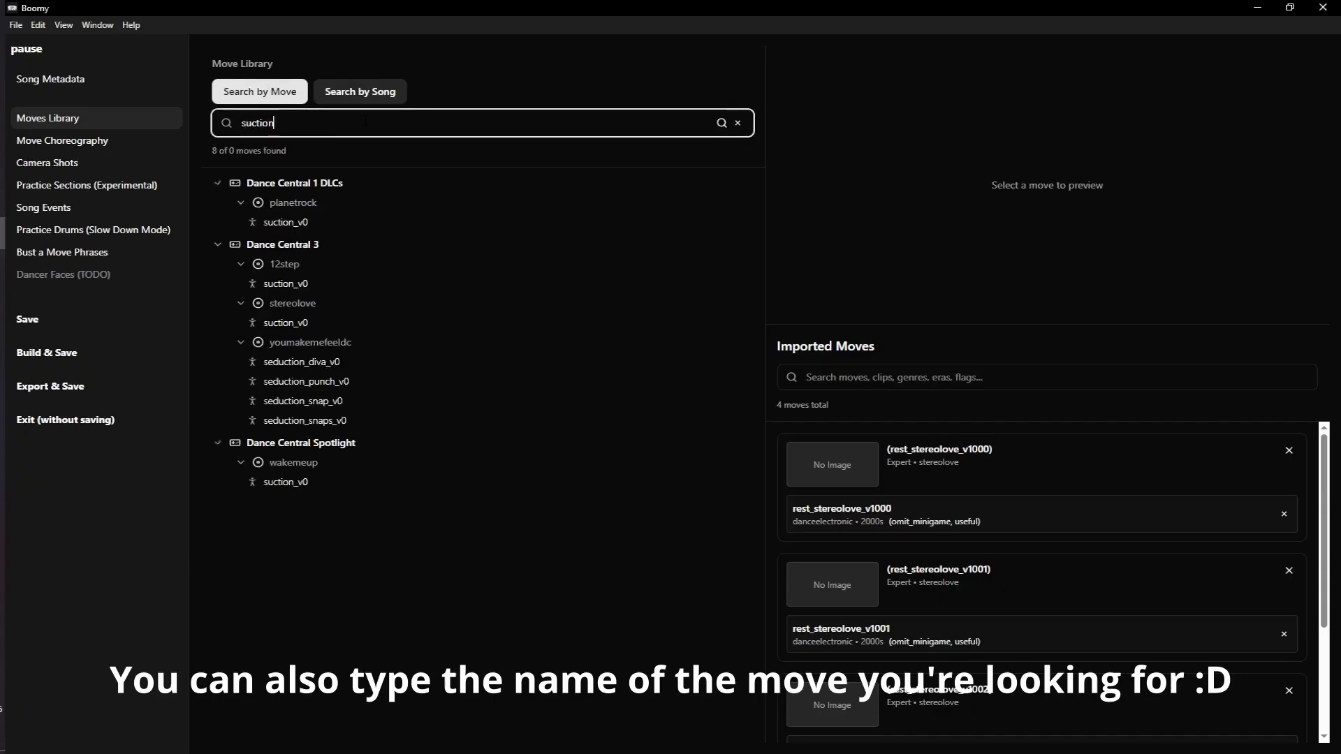
Compare the planetrock, stereolove and 12step suction moves and the seduction variants.
left_click(382, 222)
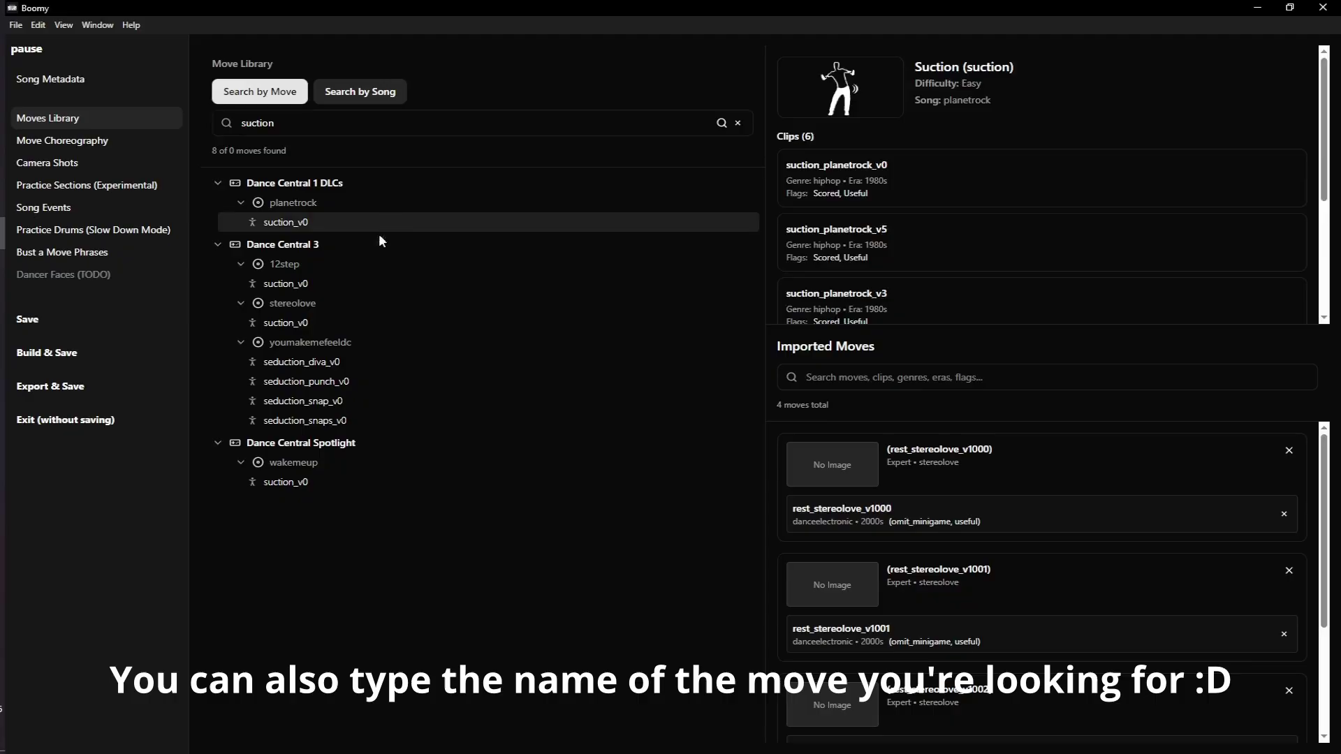
left_click(377, 322)
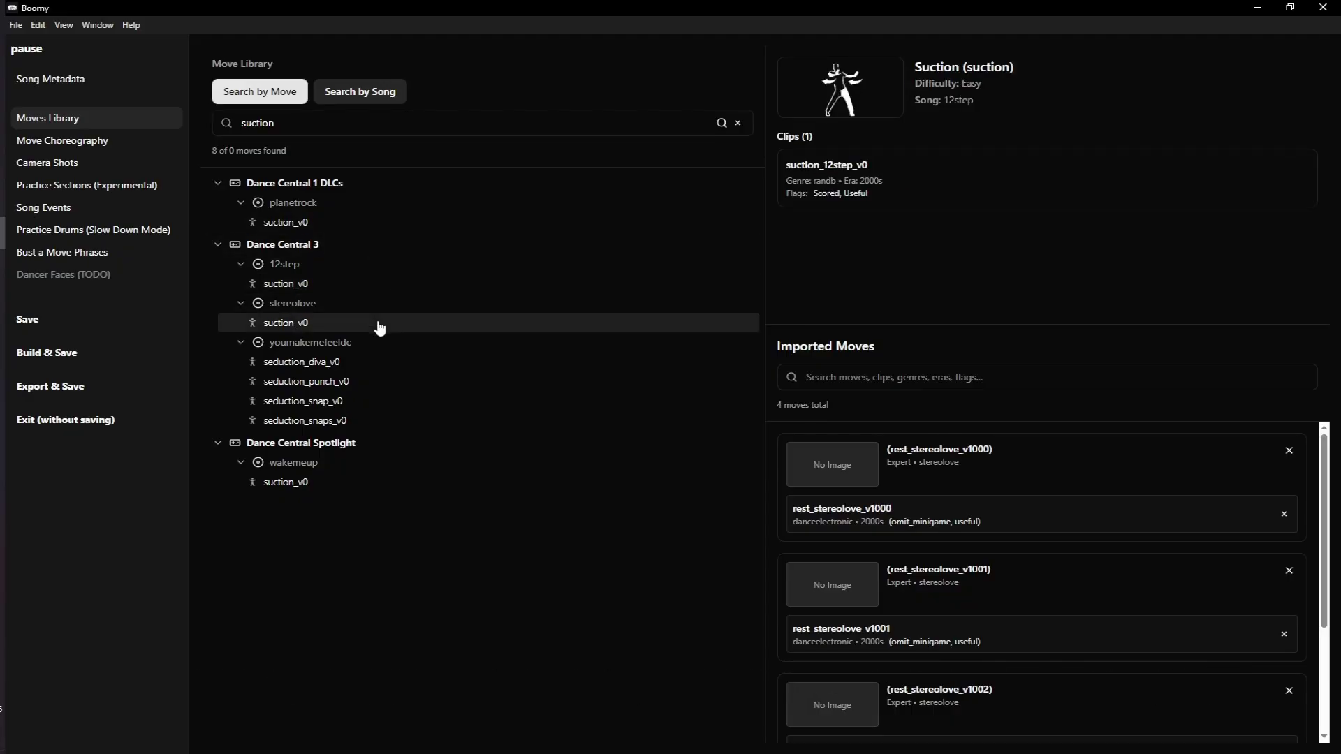
left_click(389, 362)
left_click(389, 401)
left_click(389, 419)
left_click(349, 322)
left_click(350, 283)
left_click(347, 224)
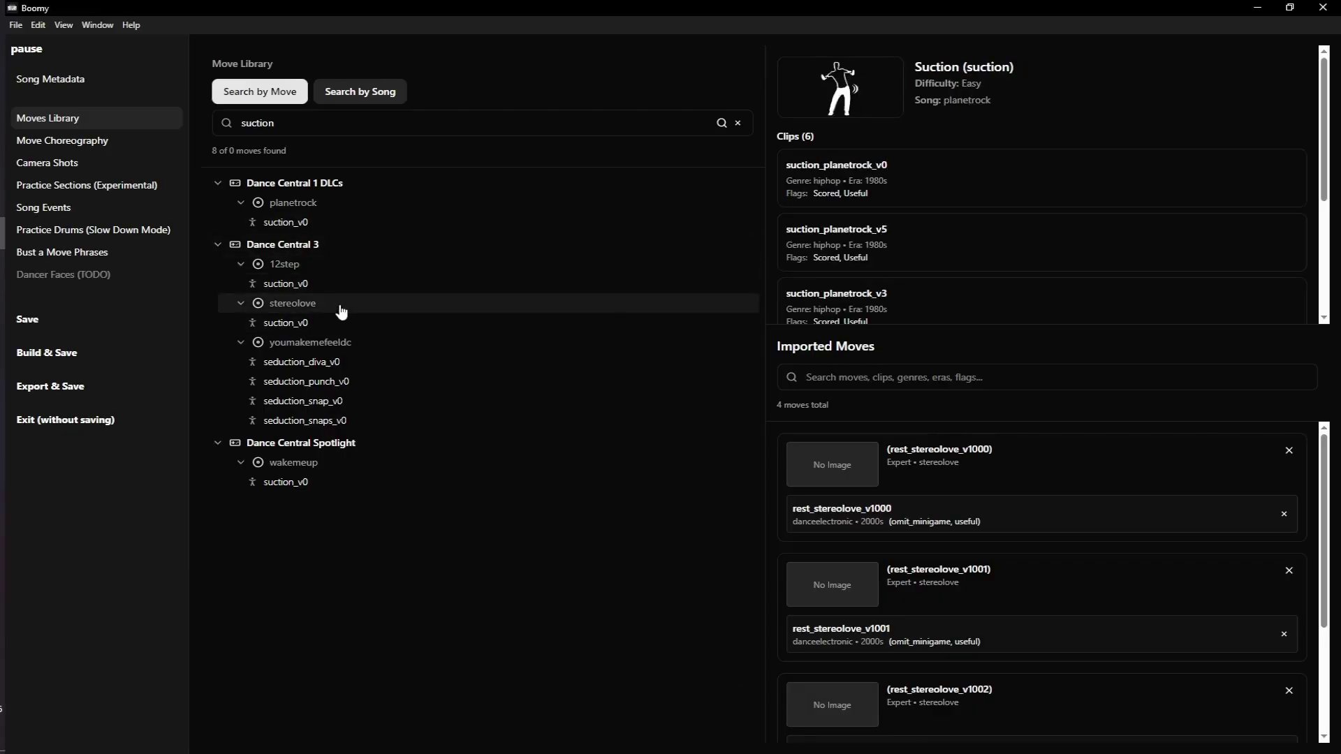
left_click(343, 322)
left_click(344, 224)
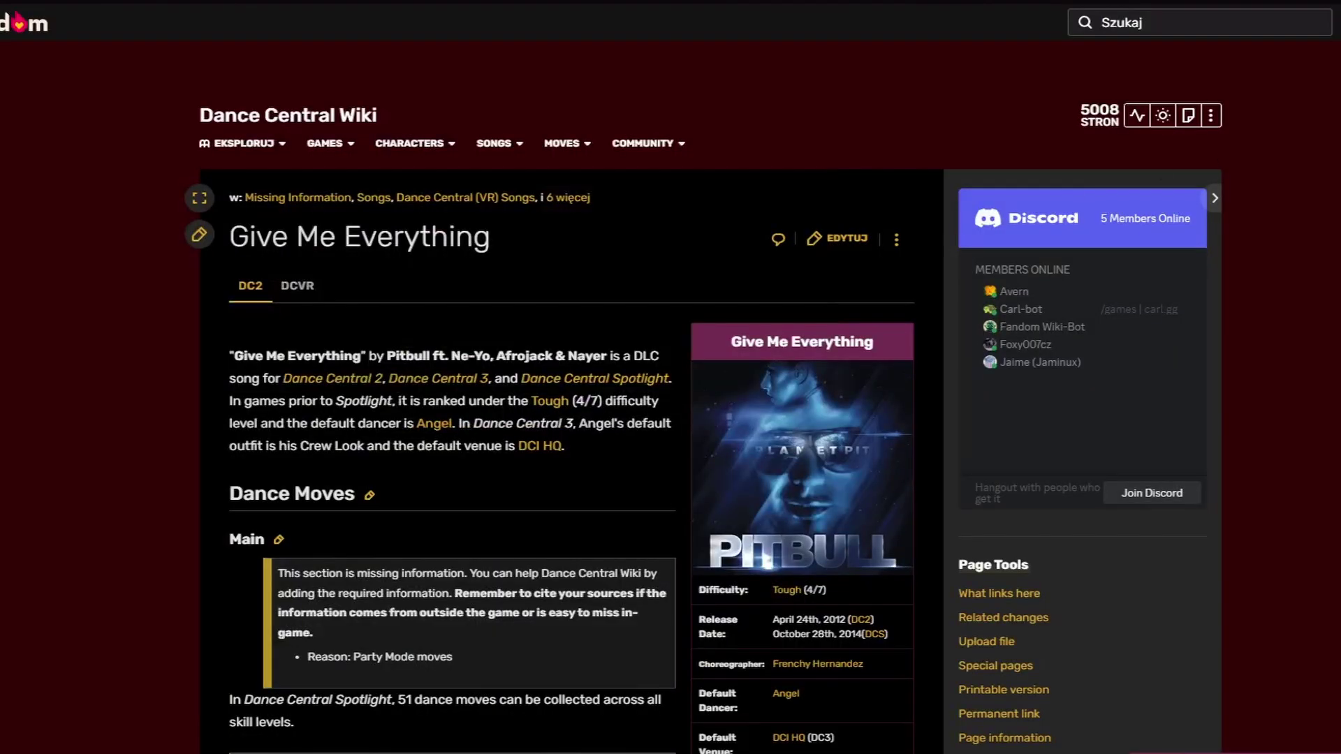
Scroll the Give Me Everything wiki page down to its Dance Moves table.
scroll(572, 396, "down", 13)
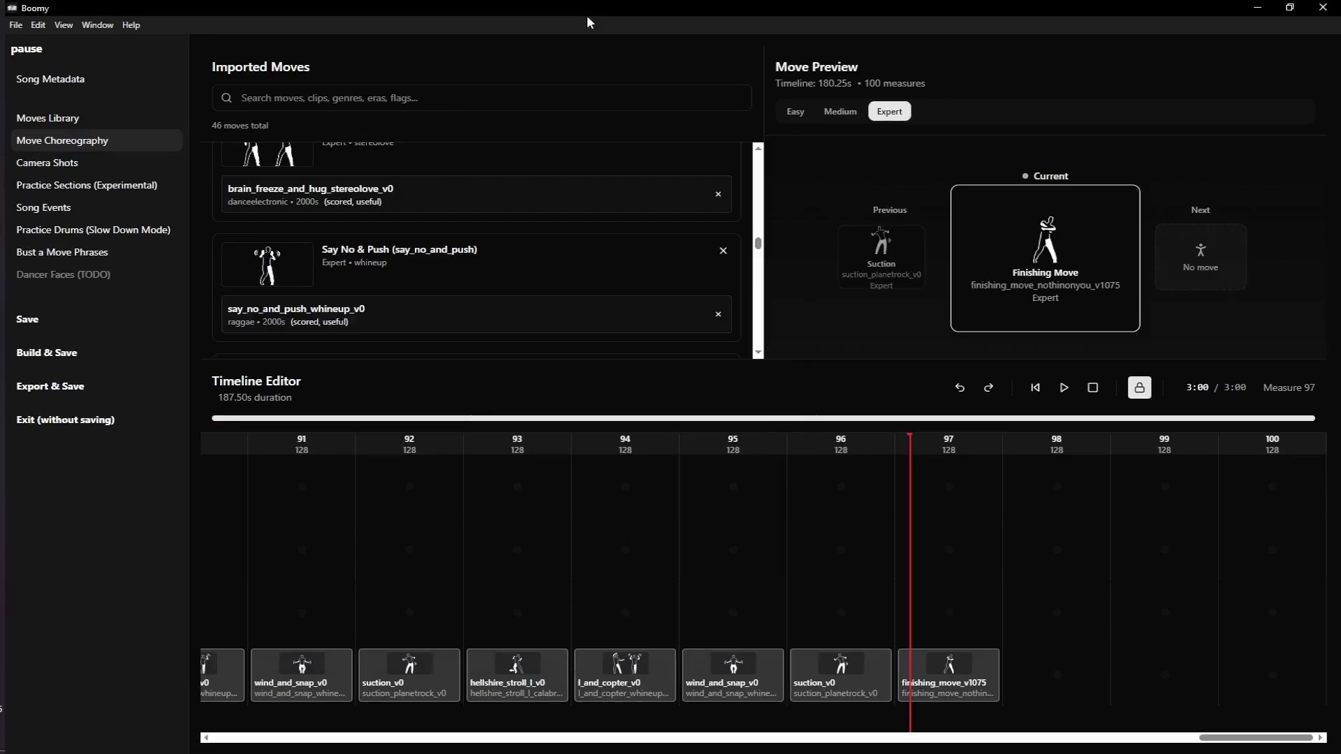
Rewind to the start, generate Medium, Easy and Supereasy from Expert, and auto-generate practice sections.
left_click(1035, 395)
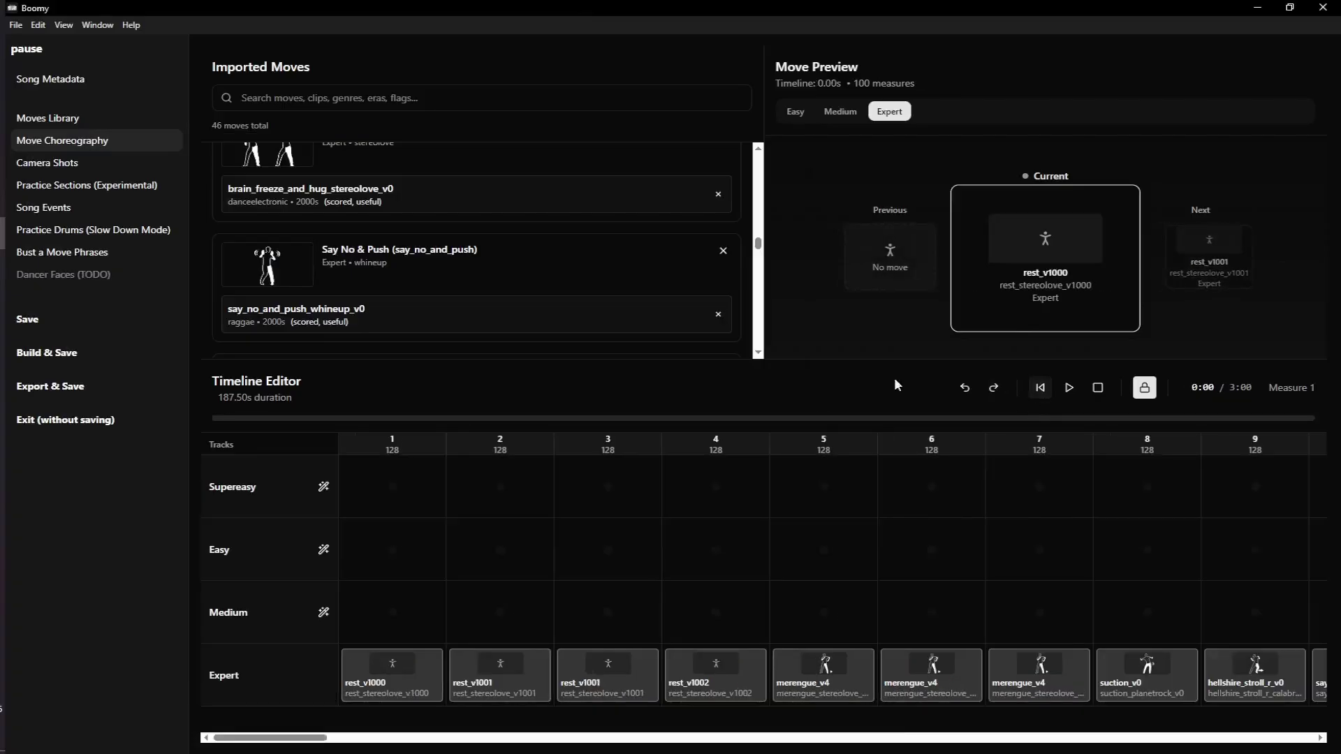
left_click(324, 613)
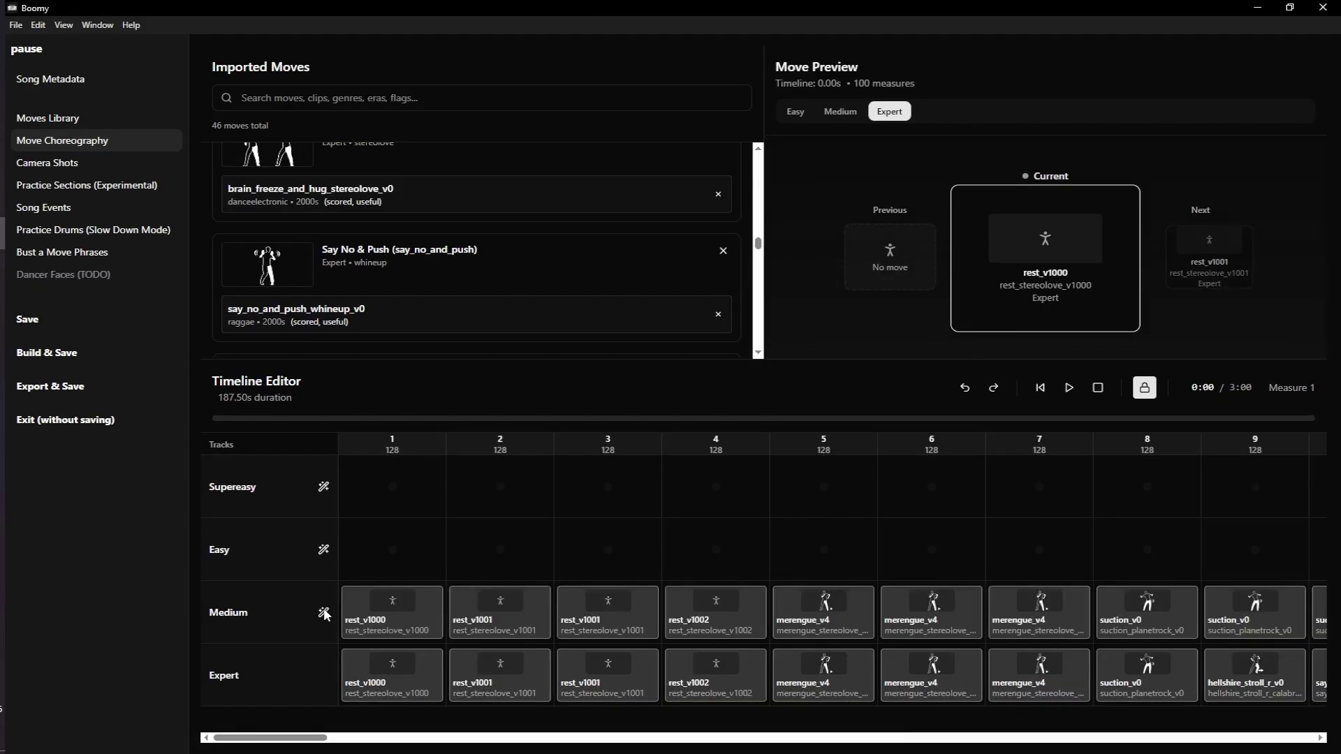
left_click(324, 550)
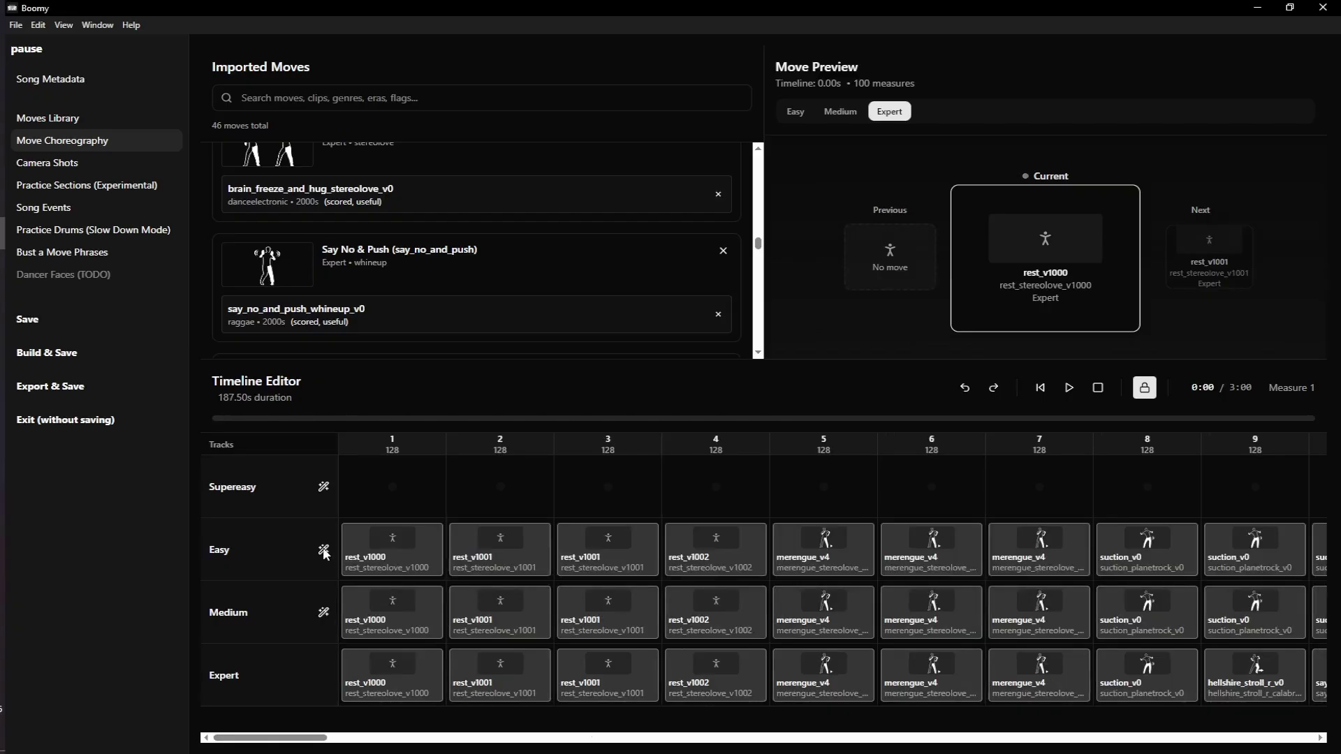
left_click(323, 488)
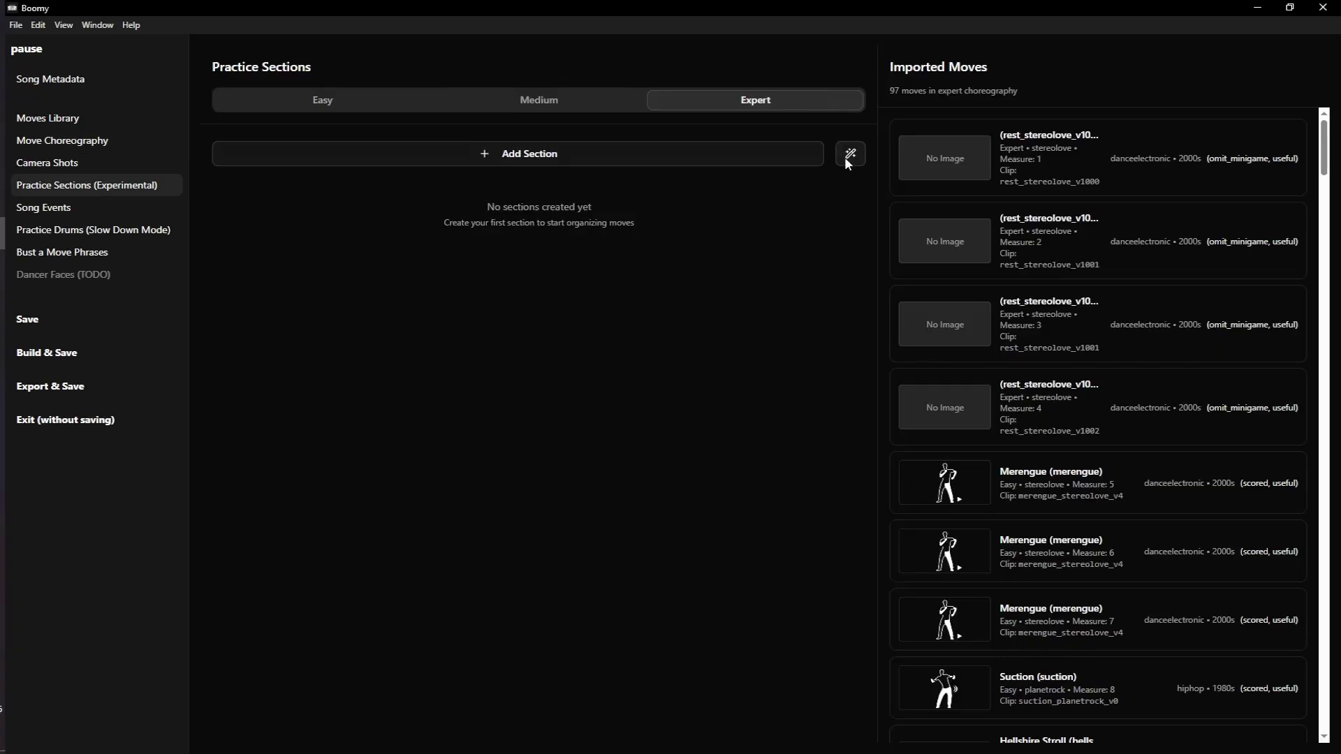
left_click(846, 160)
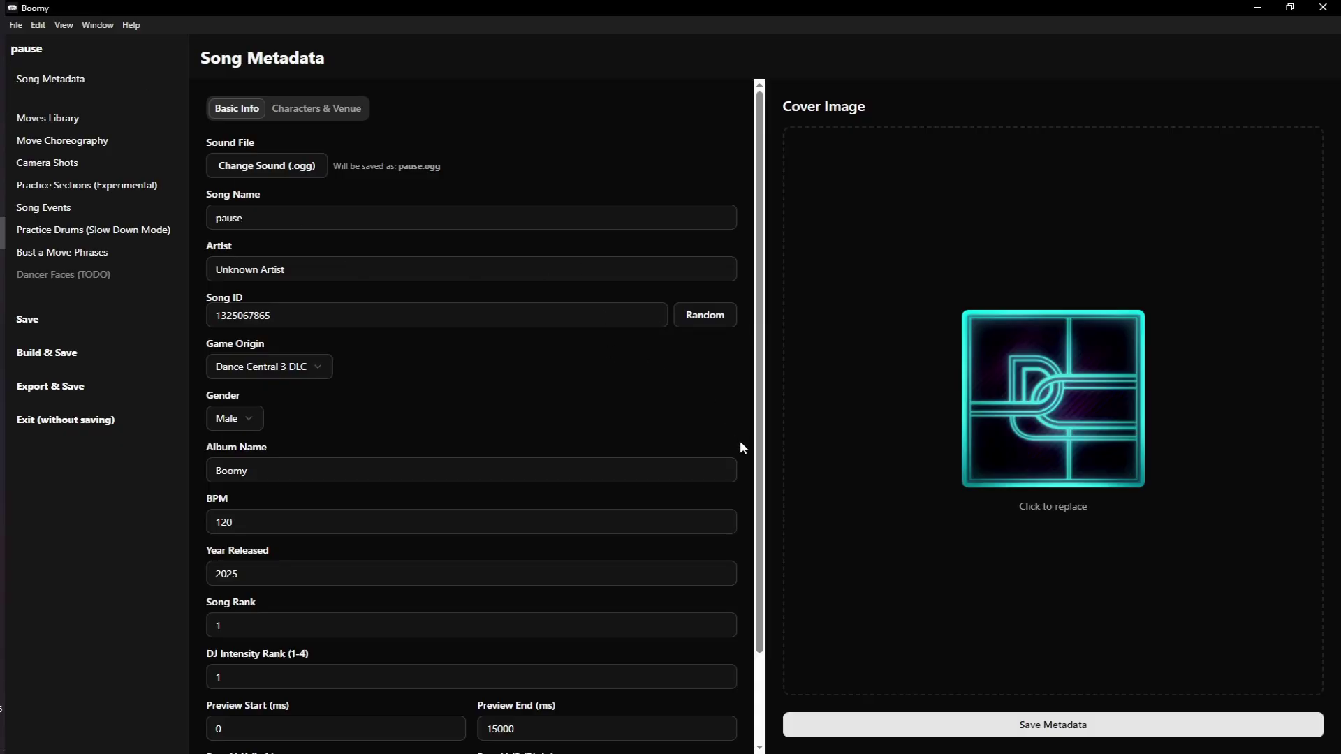
Set the song name to Pause and the artist to Pitbull, then generate a random song ID.
left_click(218, 218)
type("P")
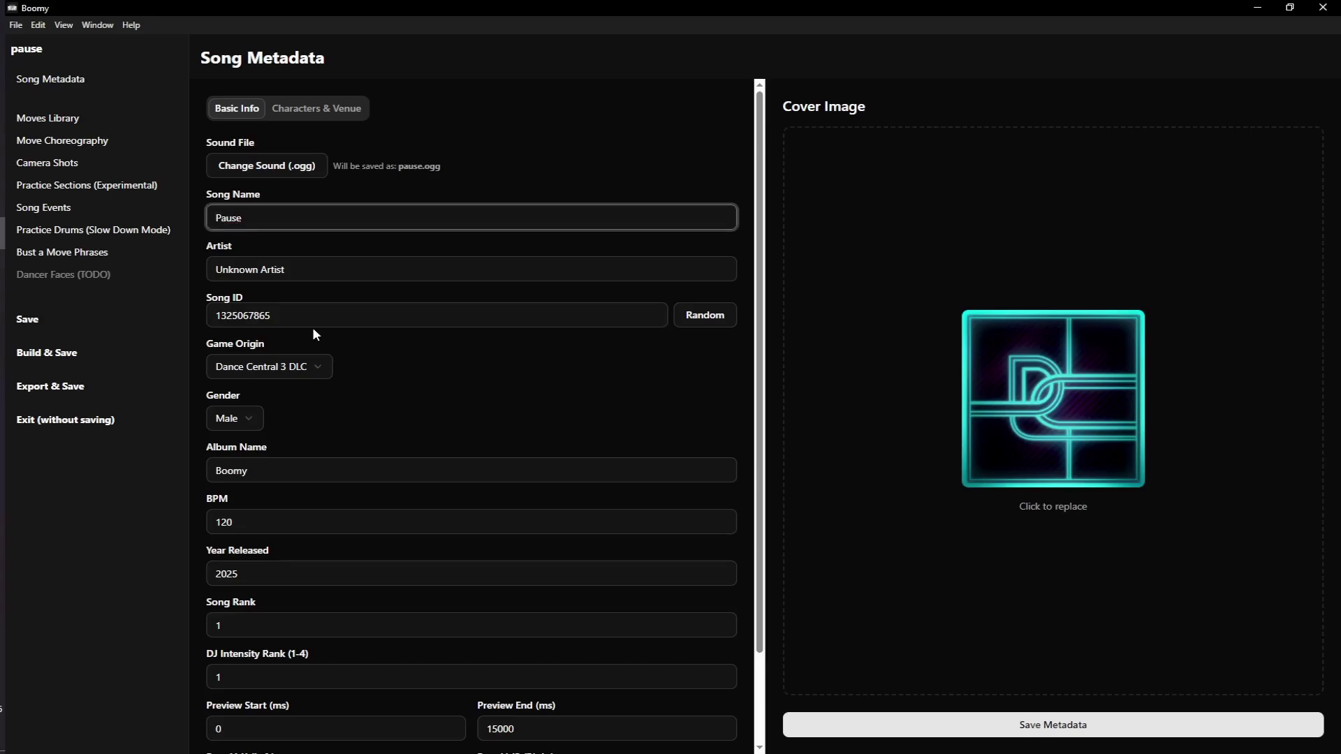
key("Tab")
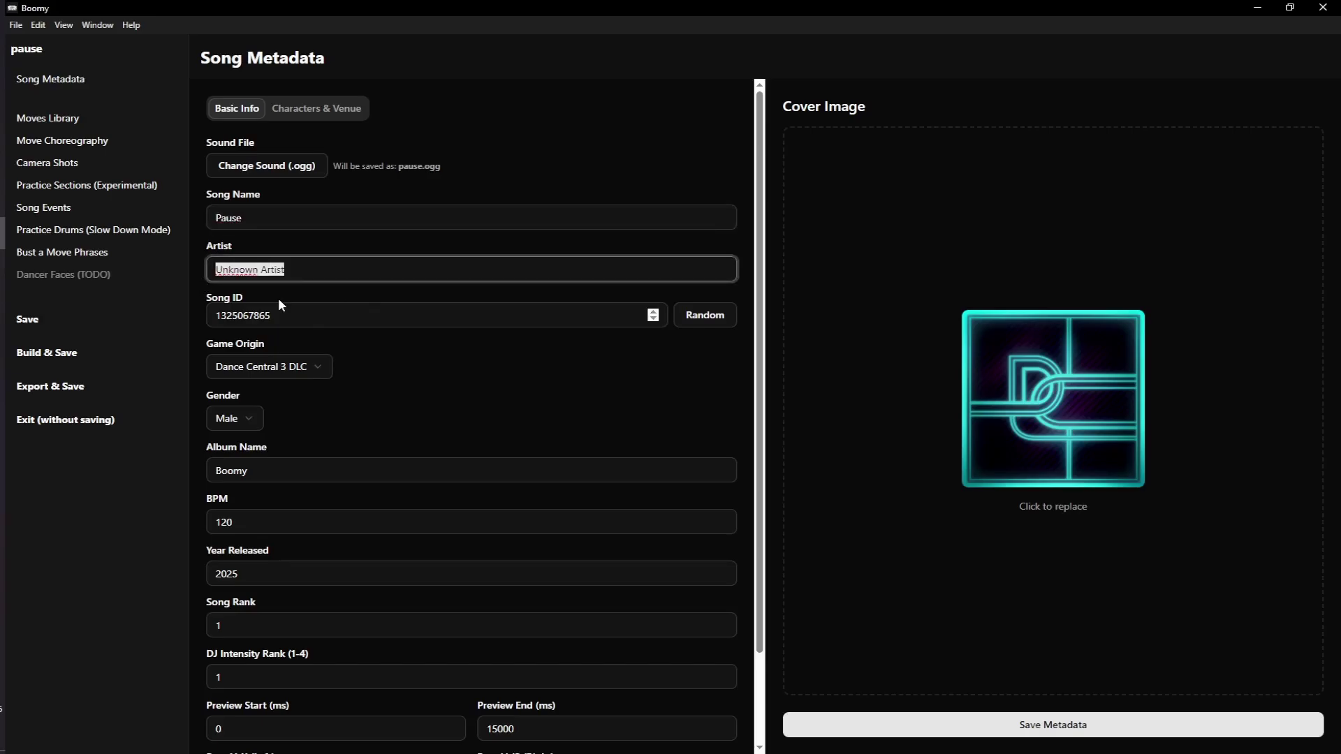
type("Pitbu")
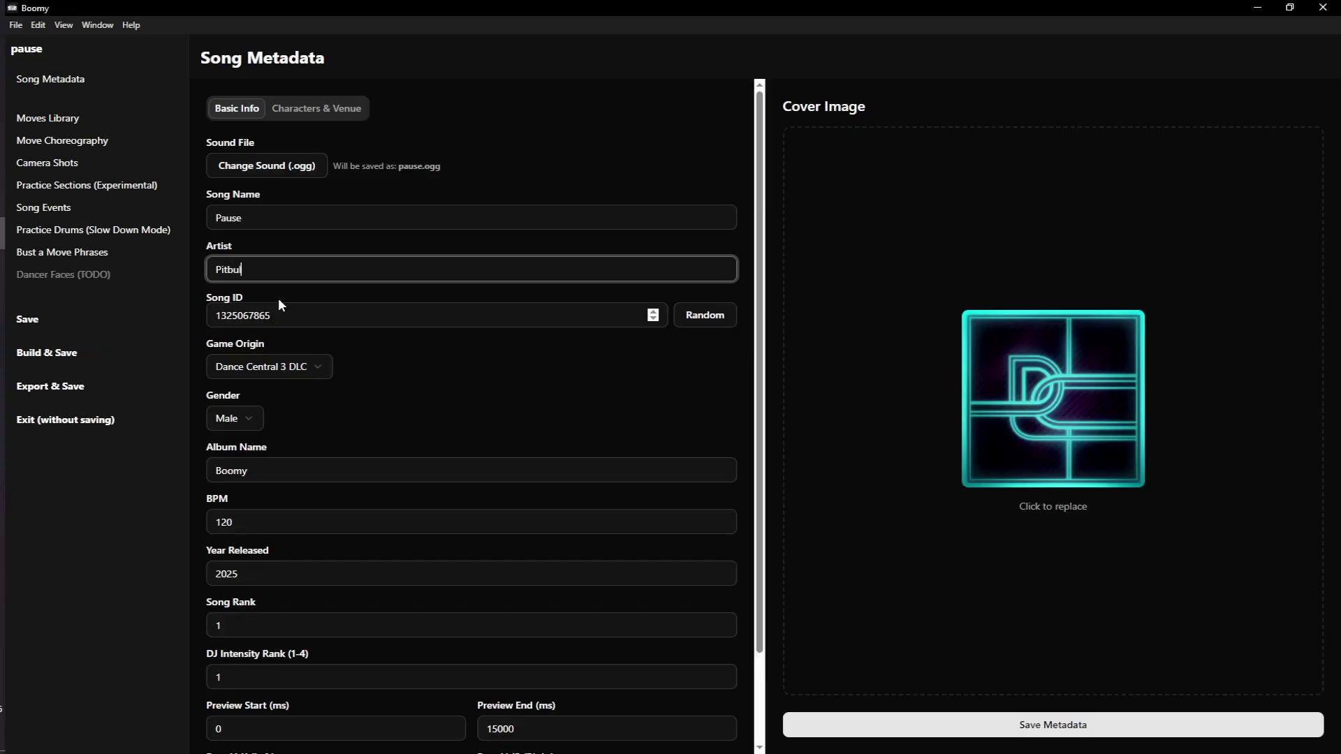
type("ll")
left_click(699, 321)
left_click(700, 321)
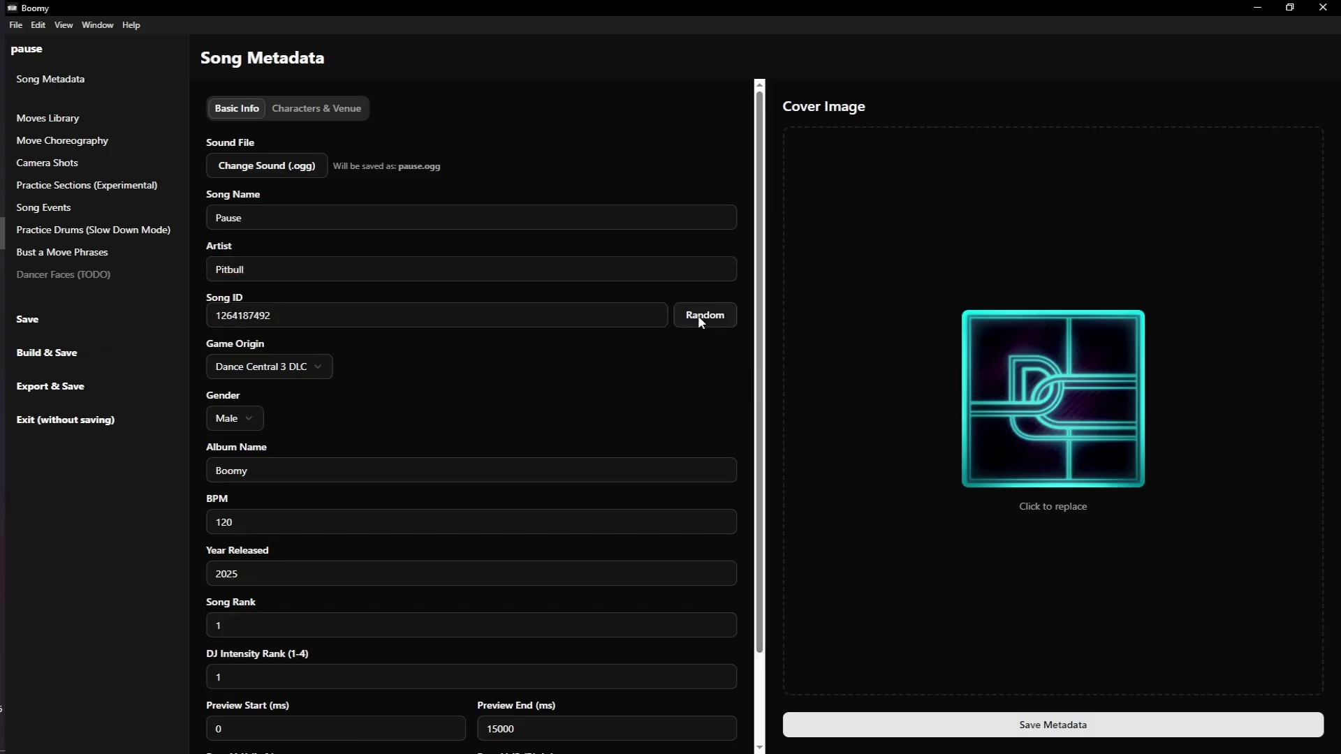
Keep Dance Central 3 DLC as origin and set album Planet Pit, BPM 128, year 2011.
left_click(325, 367)
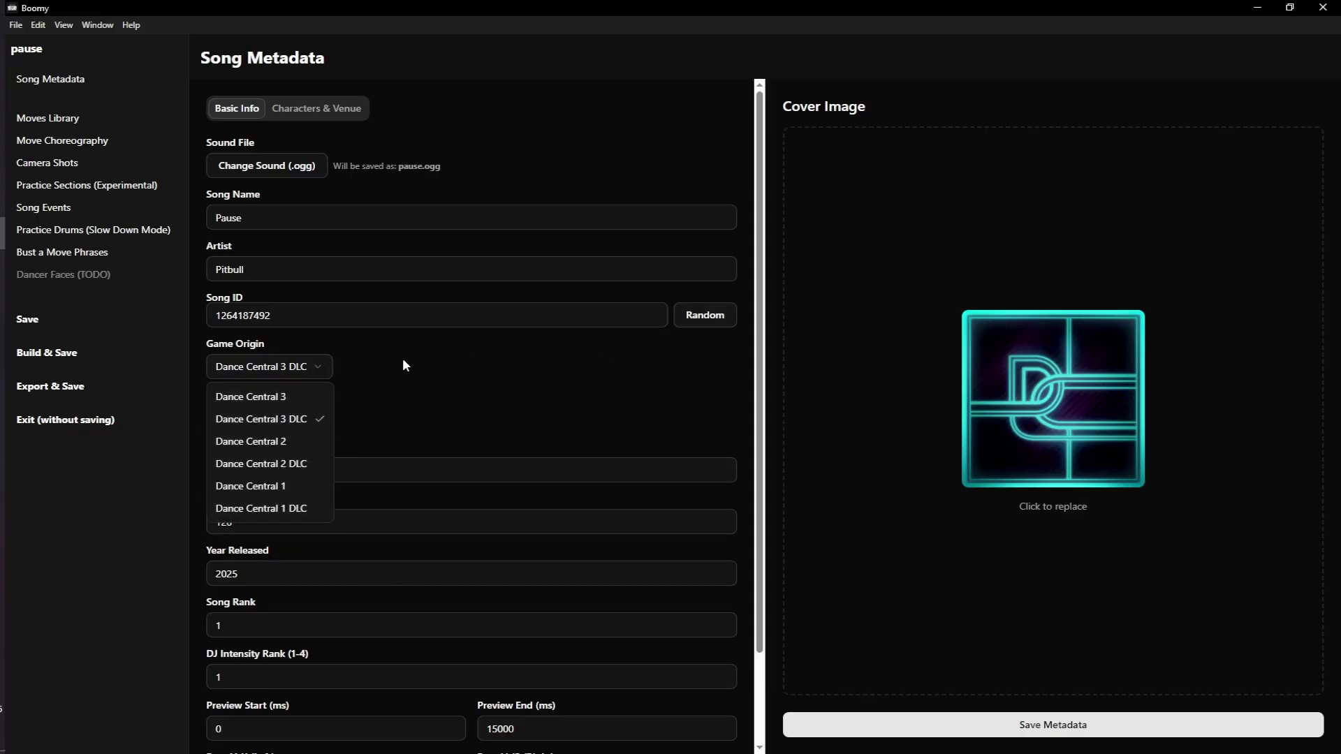
left_click(310, 419)
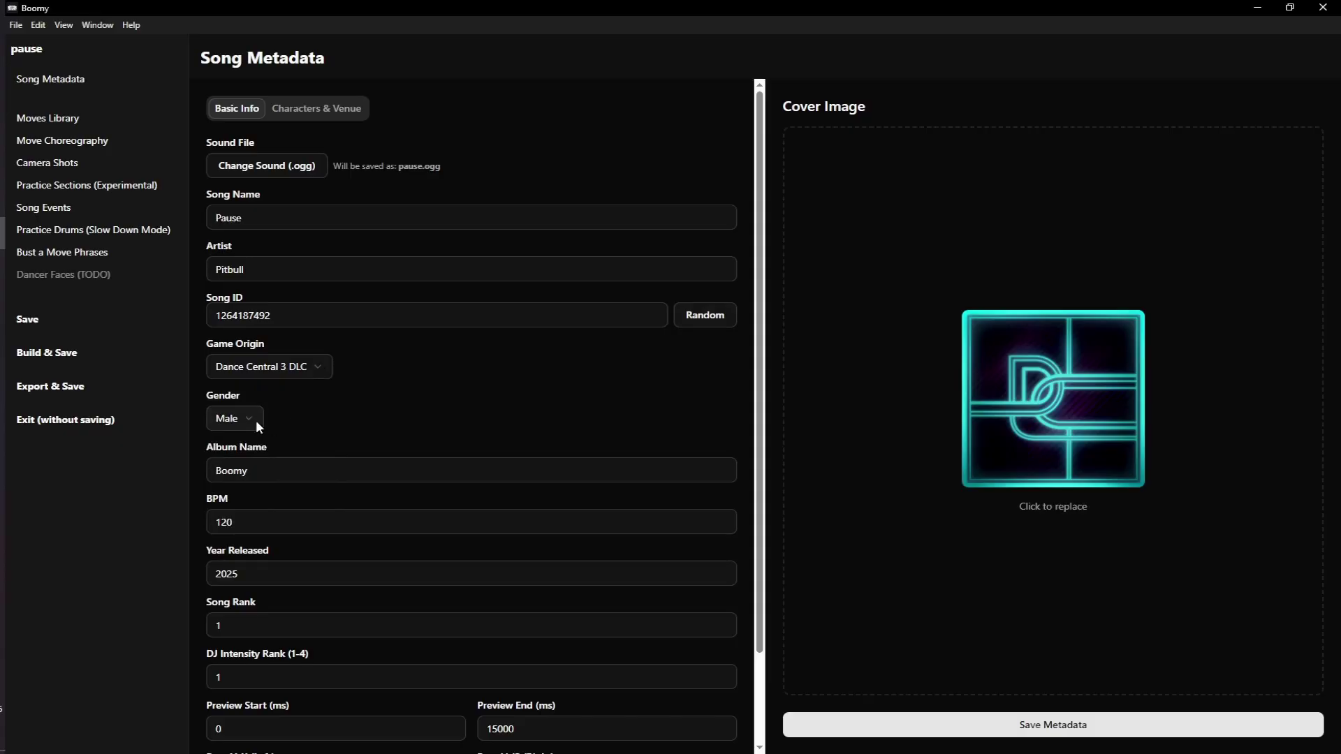
key("Tab")
key("Tab")
type("Plan")
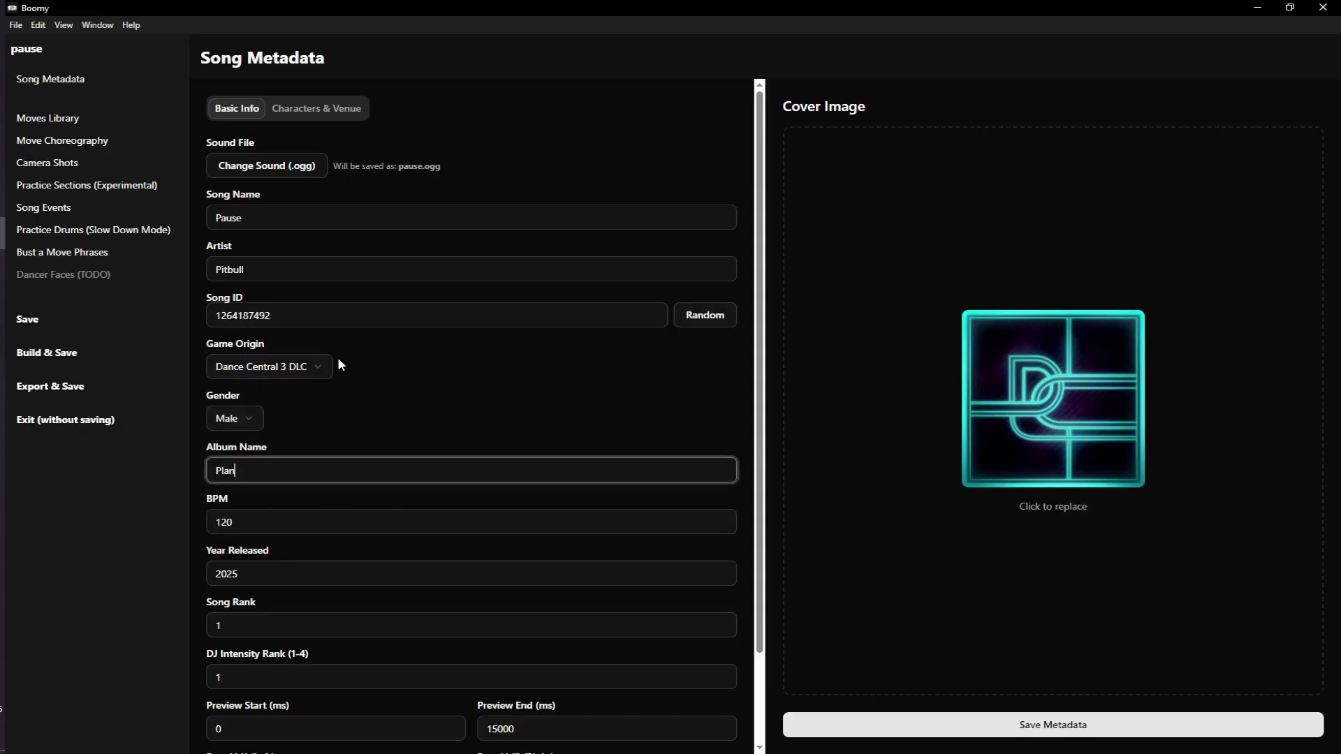
type("et Pit")
left_click(229, 522)
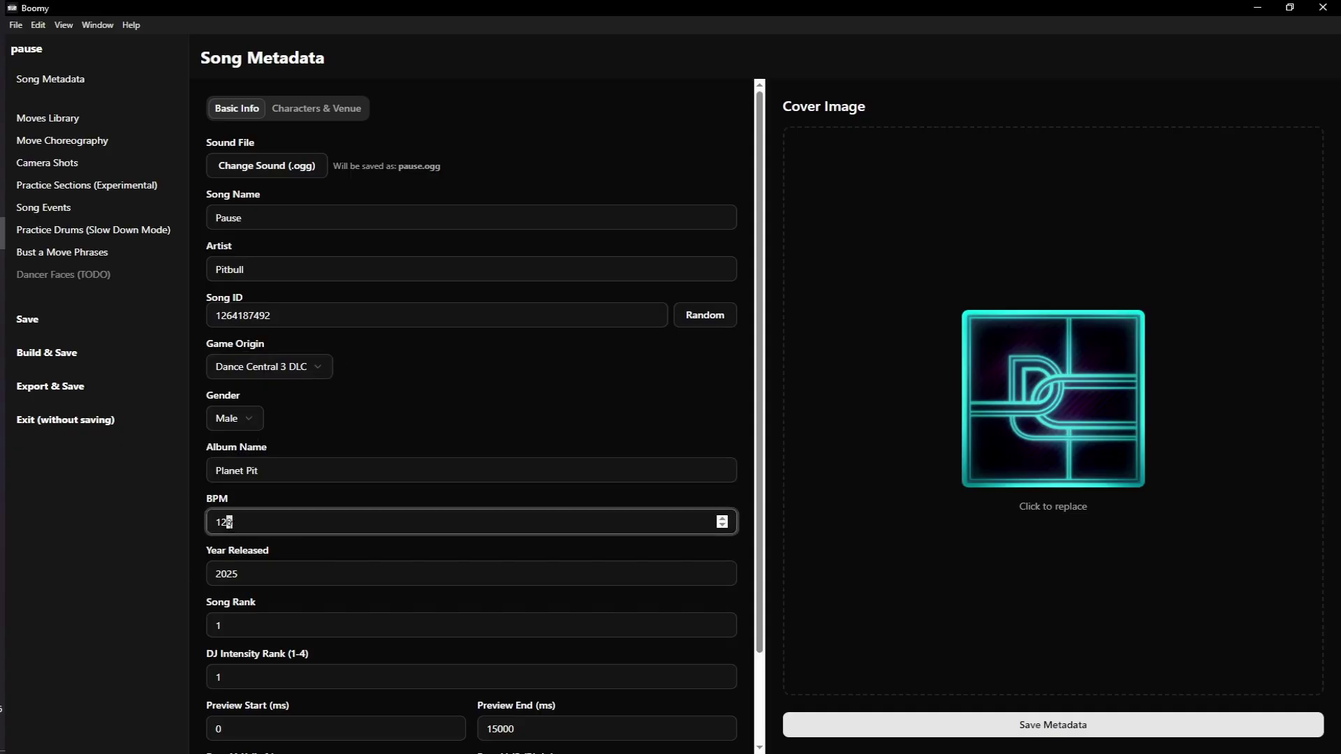
left_click(231, 573)
type("11")
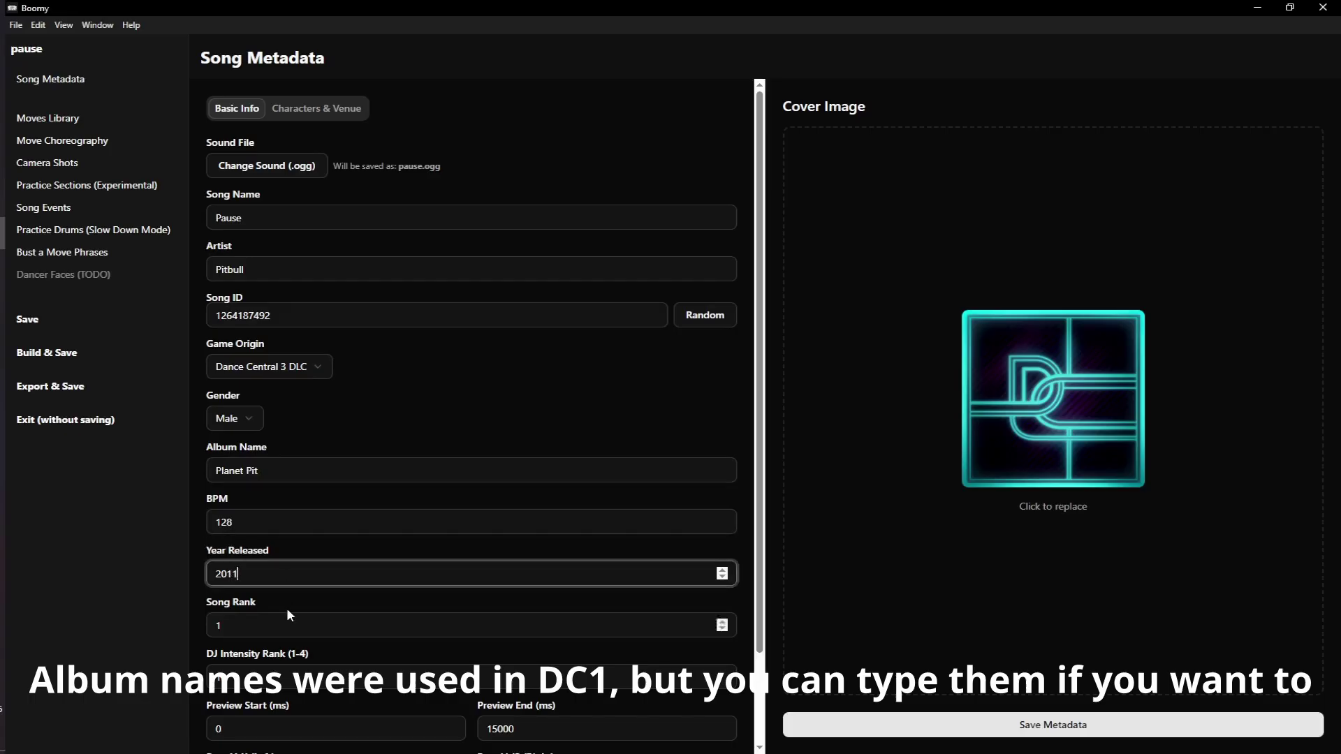
left_click(355, 404)
Set the preview window to start at 15000 ms and end at 30000 ms.
scroll(355, 404, "down", 2)
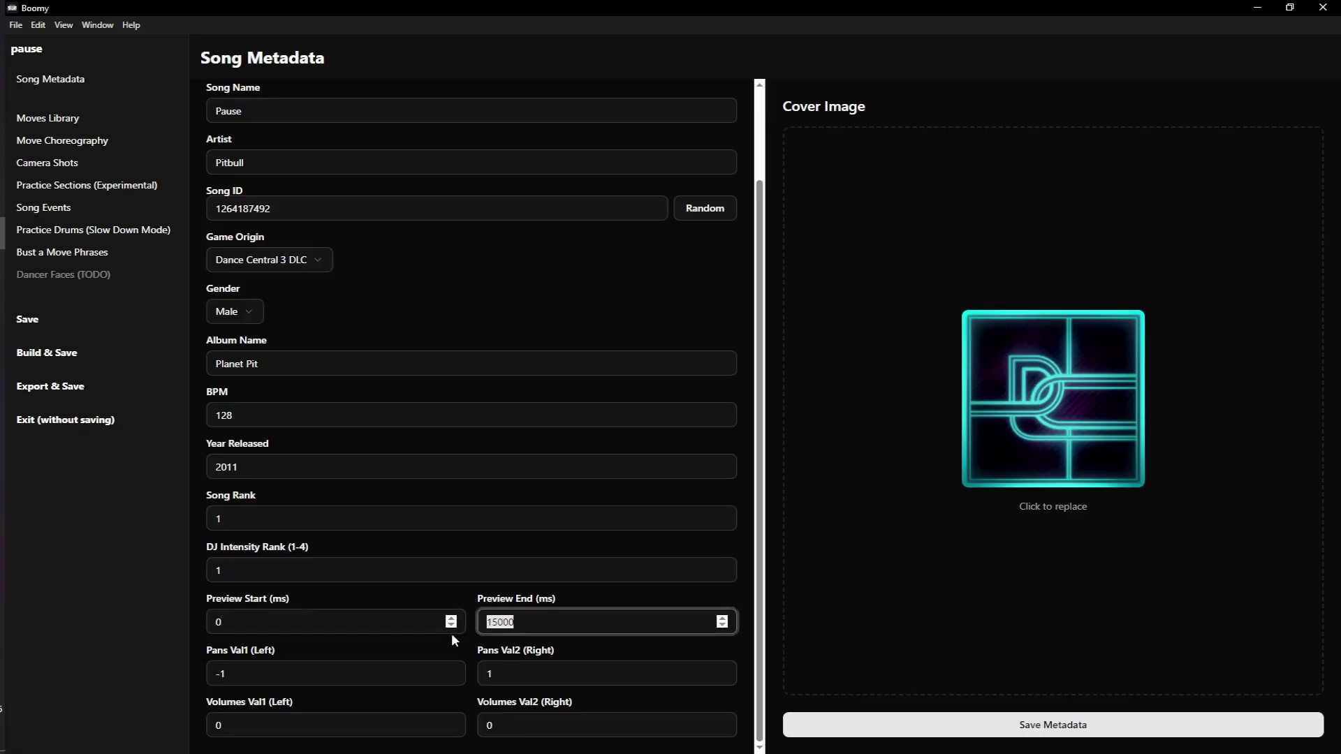
left_click(208, 627)
type("15000")
left_click(491, 621)
type("30")
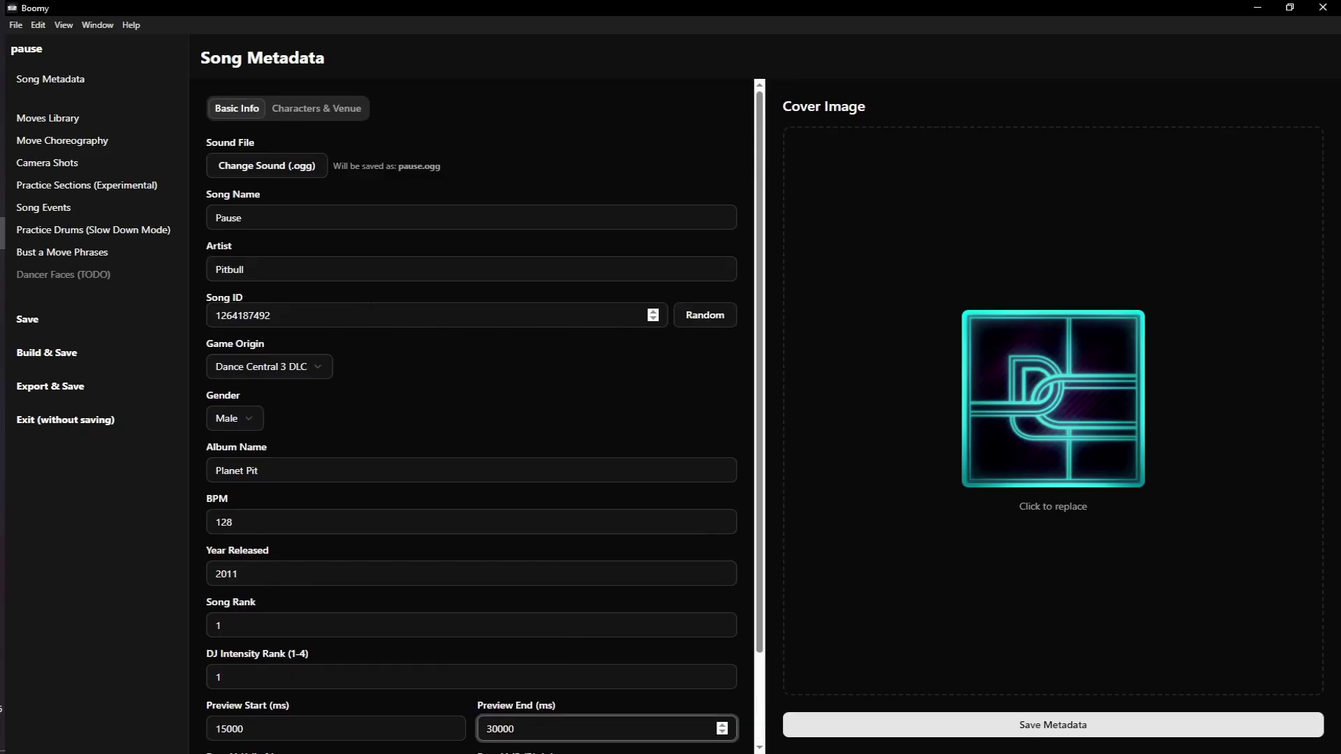
Set the cover image to the Pitbull album art from FOR CUSTOMS\albumcovers.
left_click(1054, 454)
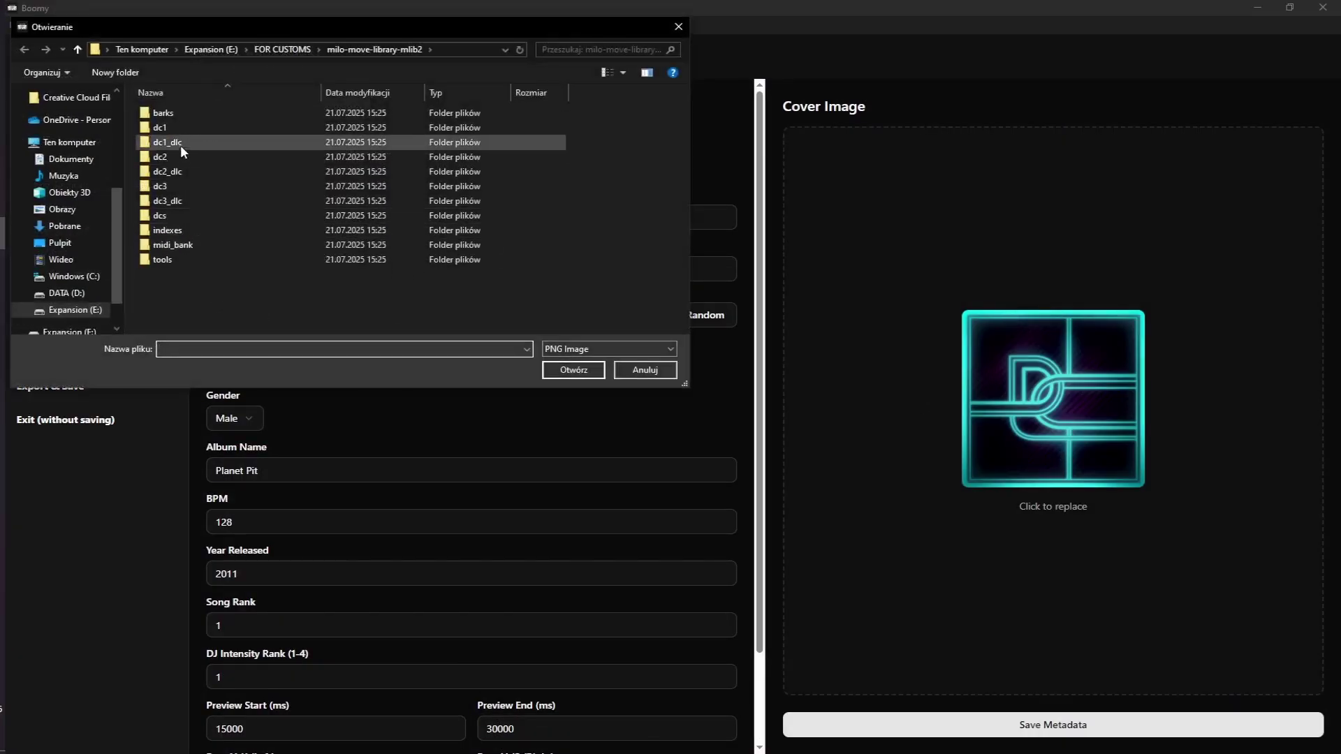
left_click(266, 50)
double_click(174, 118)
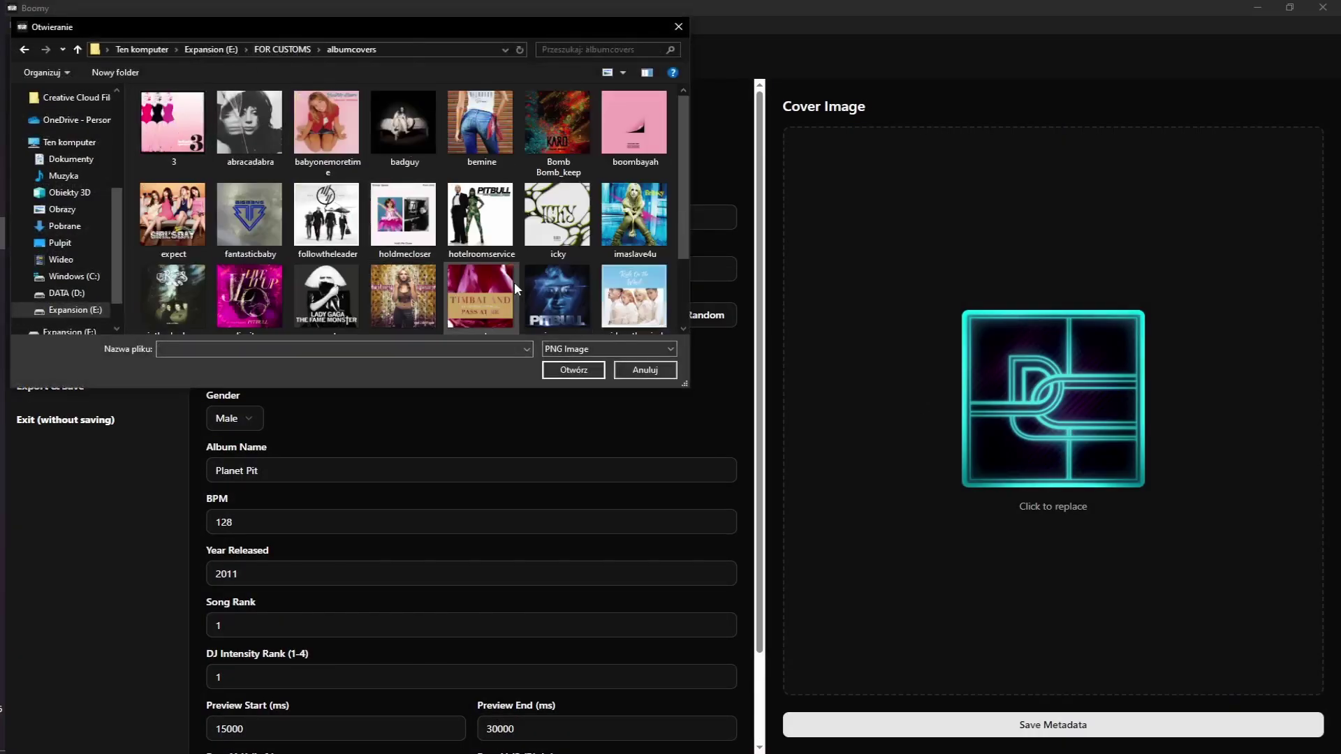
left_click(559, 297)
left_click(572, 370)
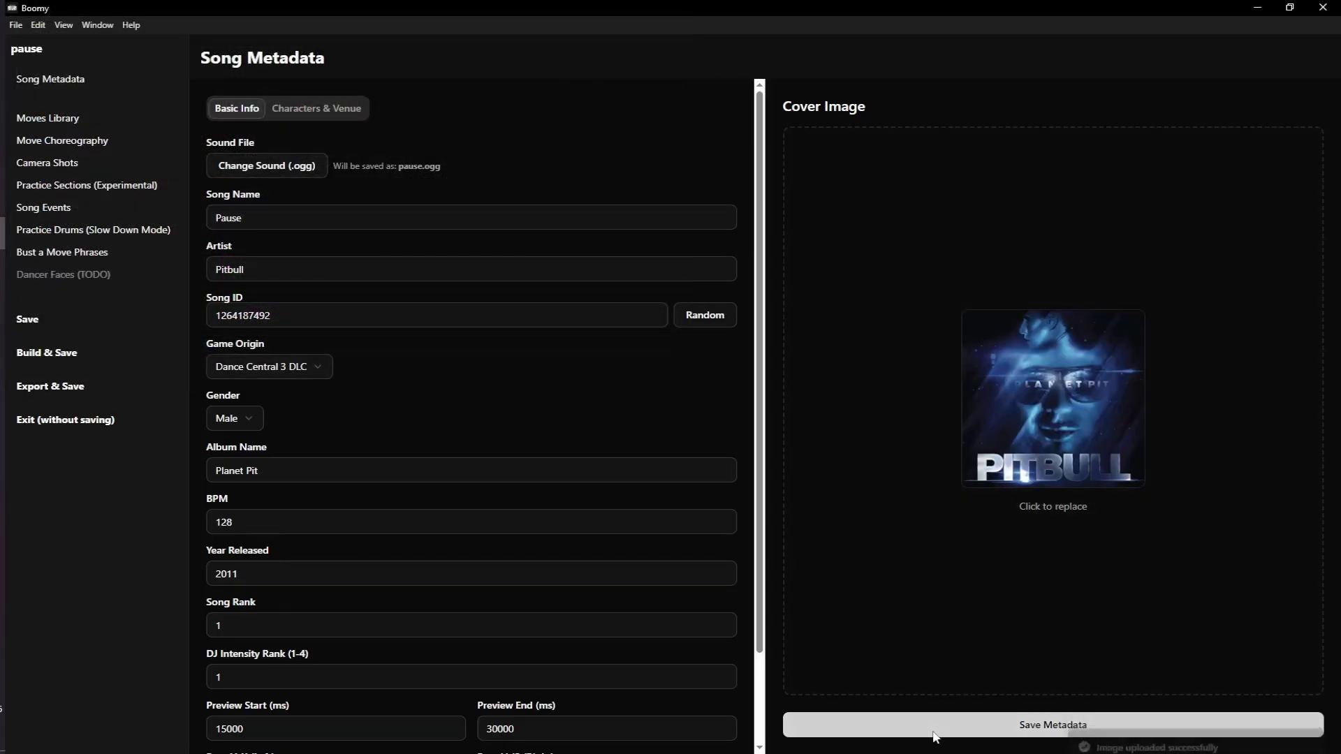
Make Angel - DCI Agent the default character with Angel - Street Style as its alt.
left_click(336, 112)
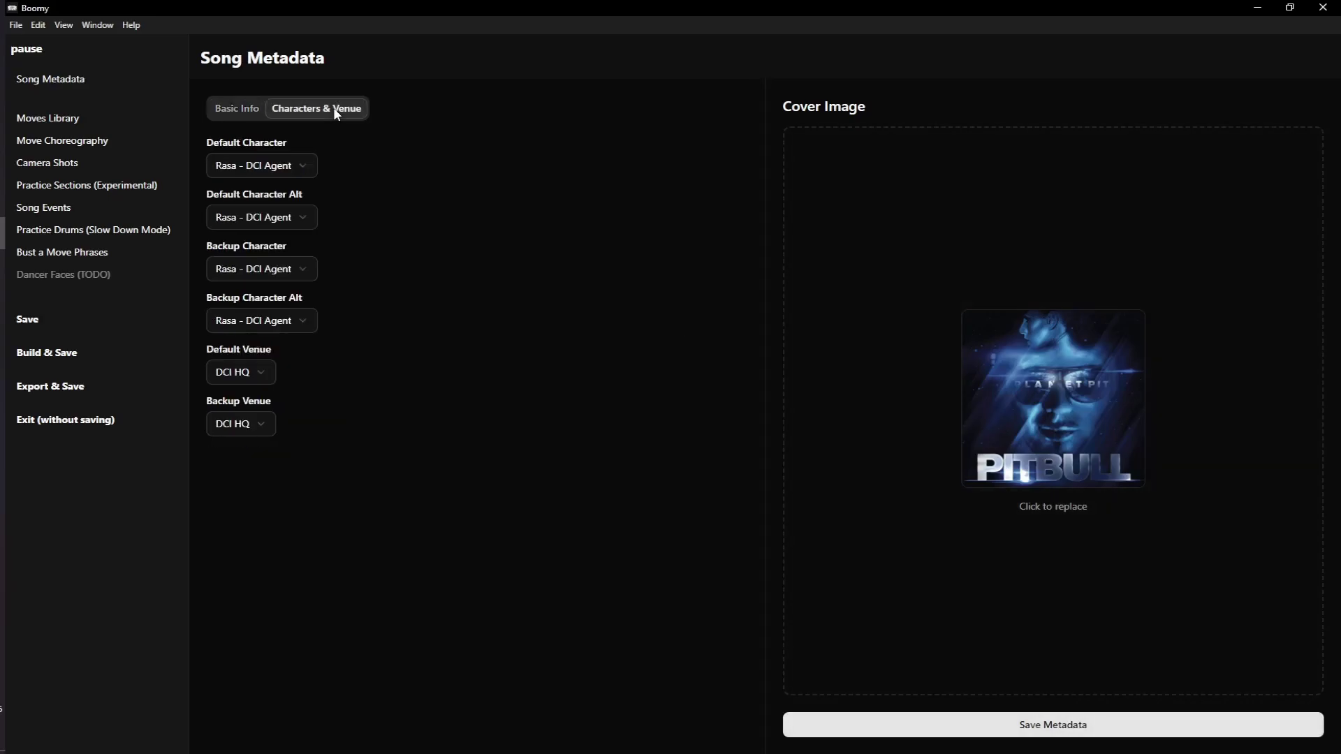
left_click(299, 169)
scroll(304, 259, "up", 10)
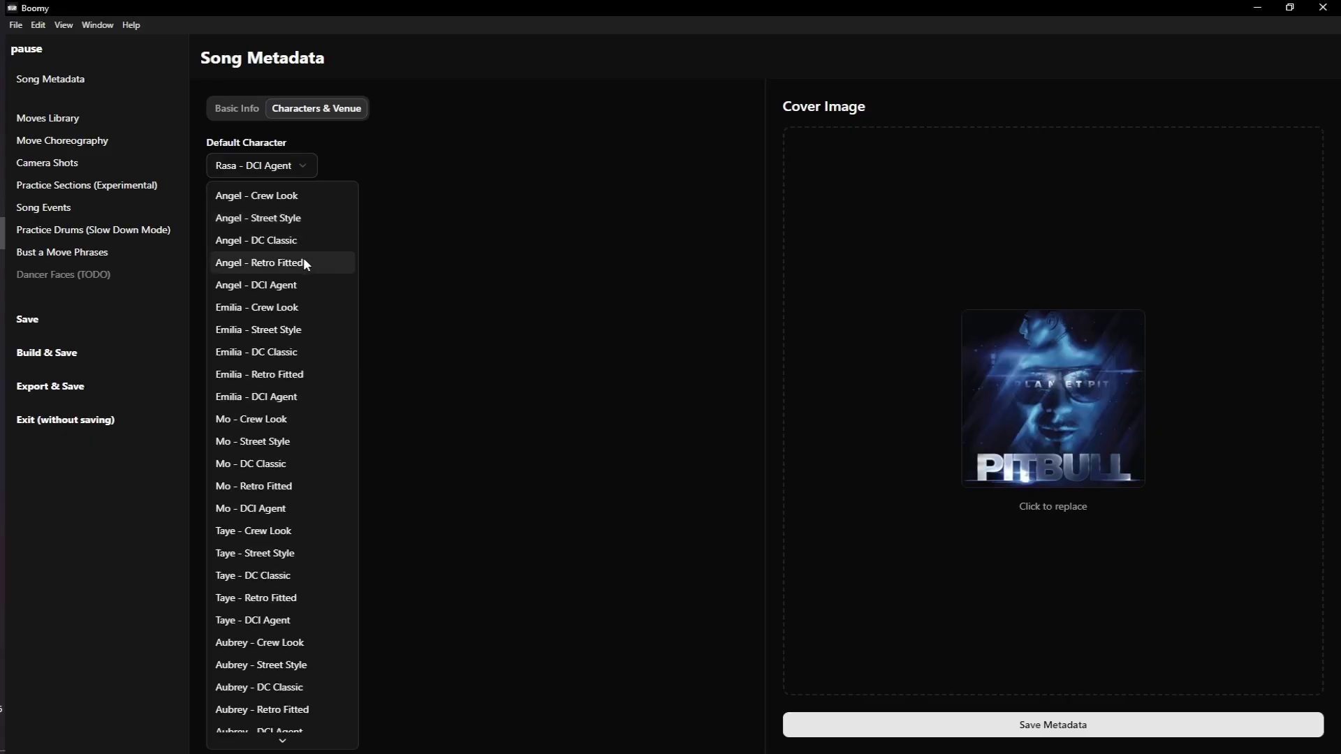
left_click(332, 286)
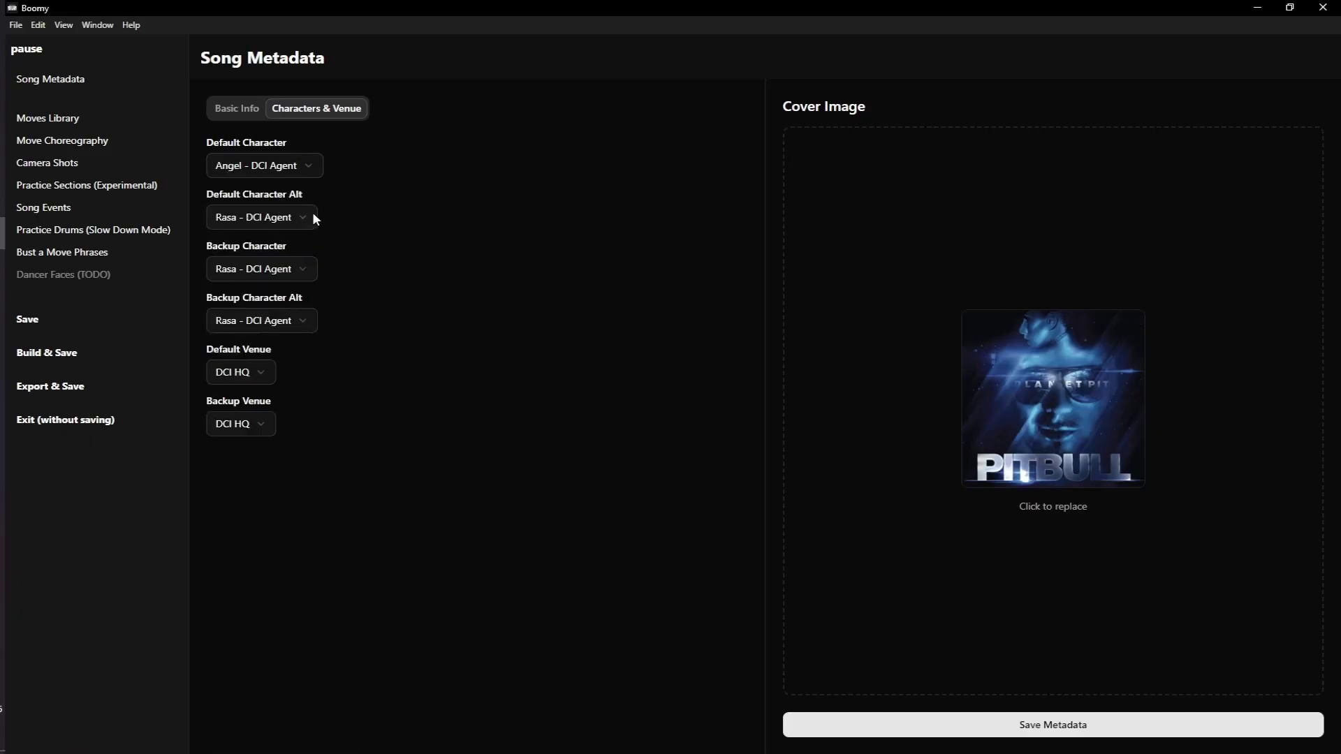
left_click(305, 221)
scroll(283, 252, "up", 8)
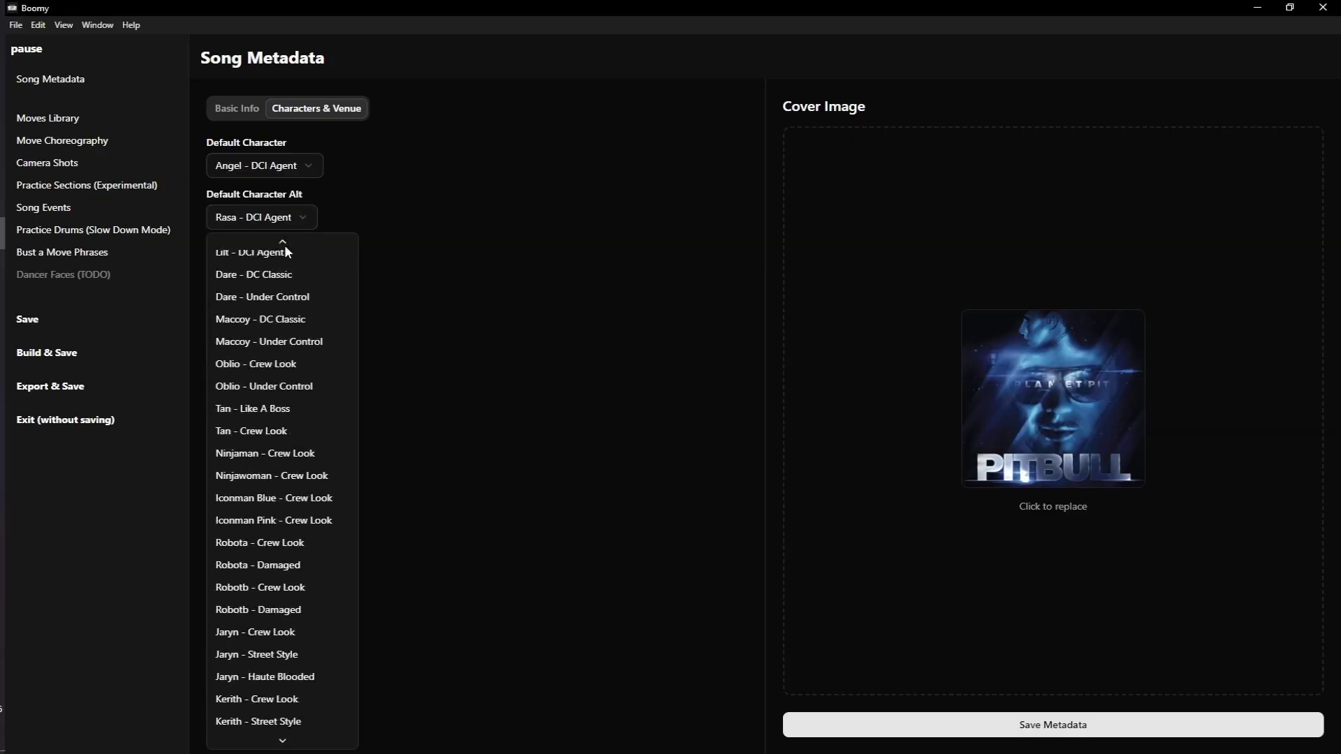
scroll(282, 250, "up", 10)
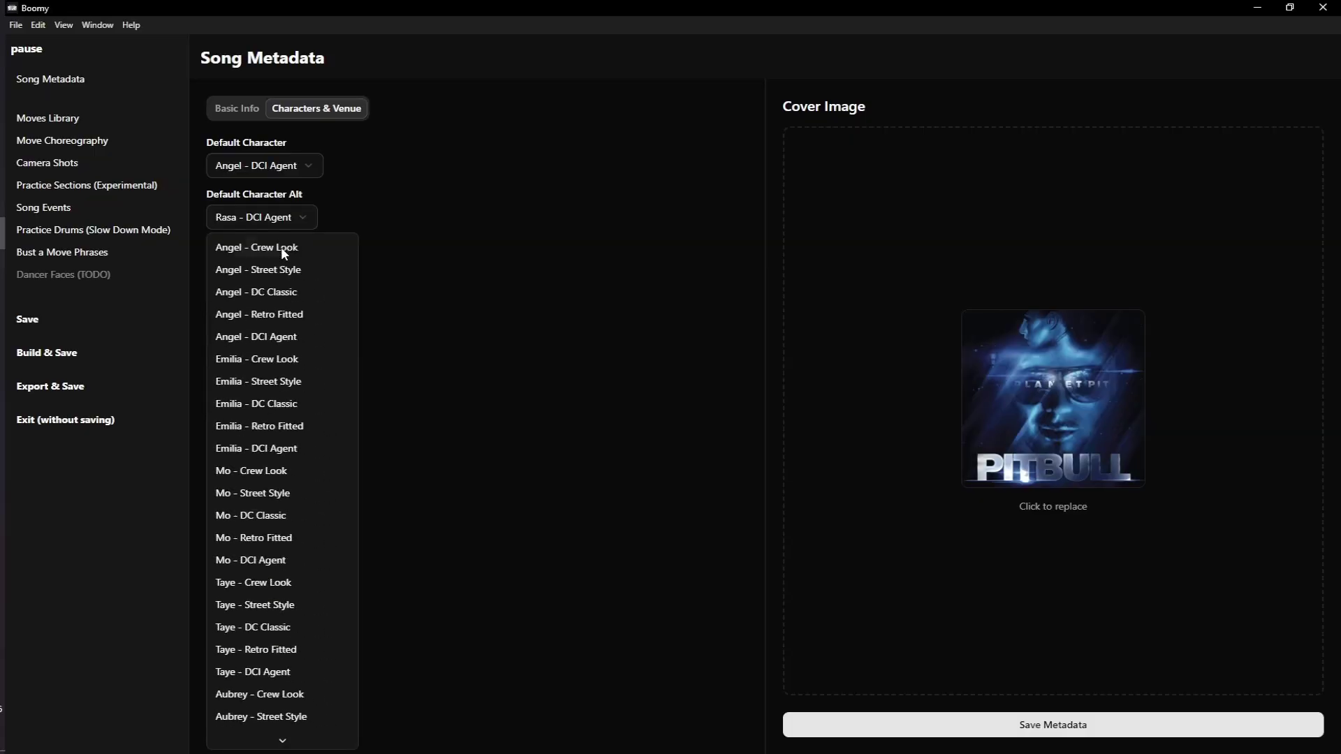
left_click(298, 272)
Make Aubrey - DCI Agent the backup character with Aubrey - Street Style as its alt.
left_click(298, 272)
scroll(296, 289, "up", 10)
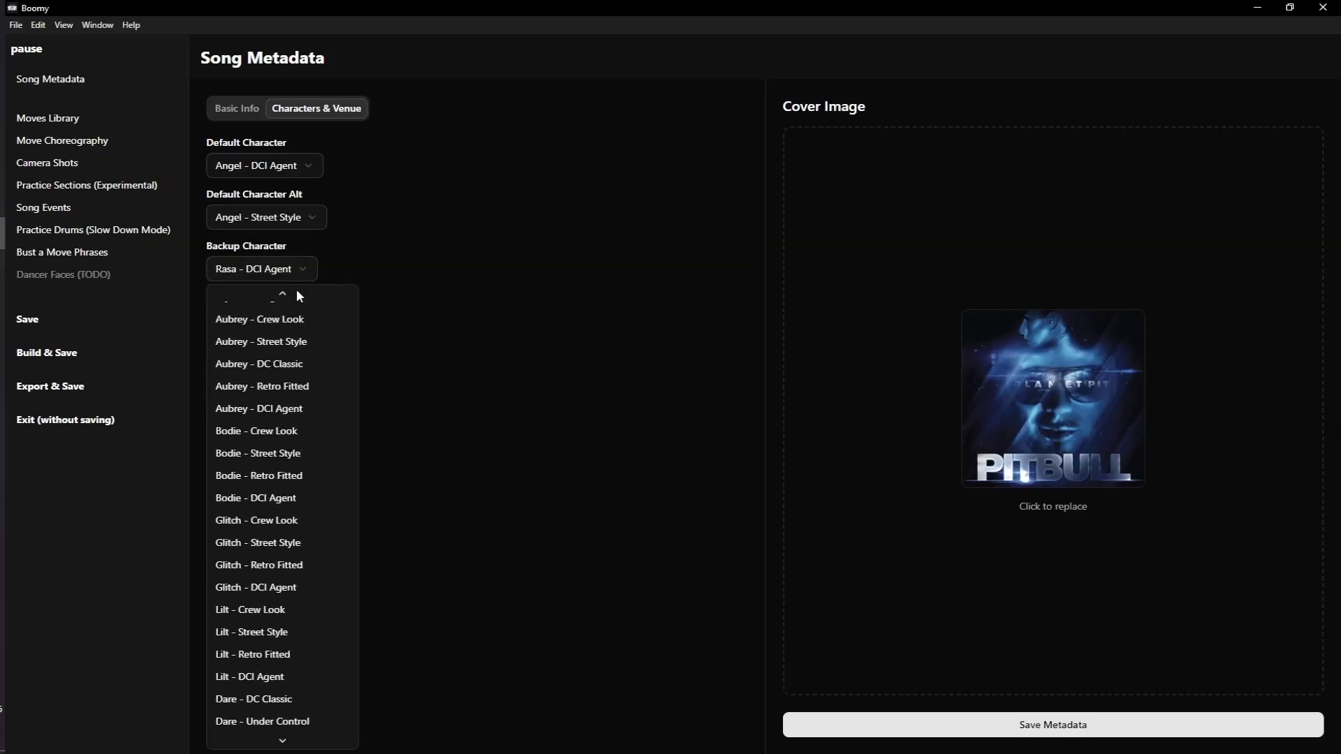
left_click(305, 648)
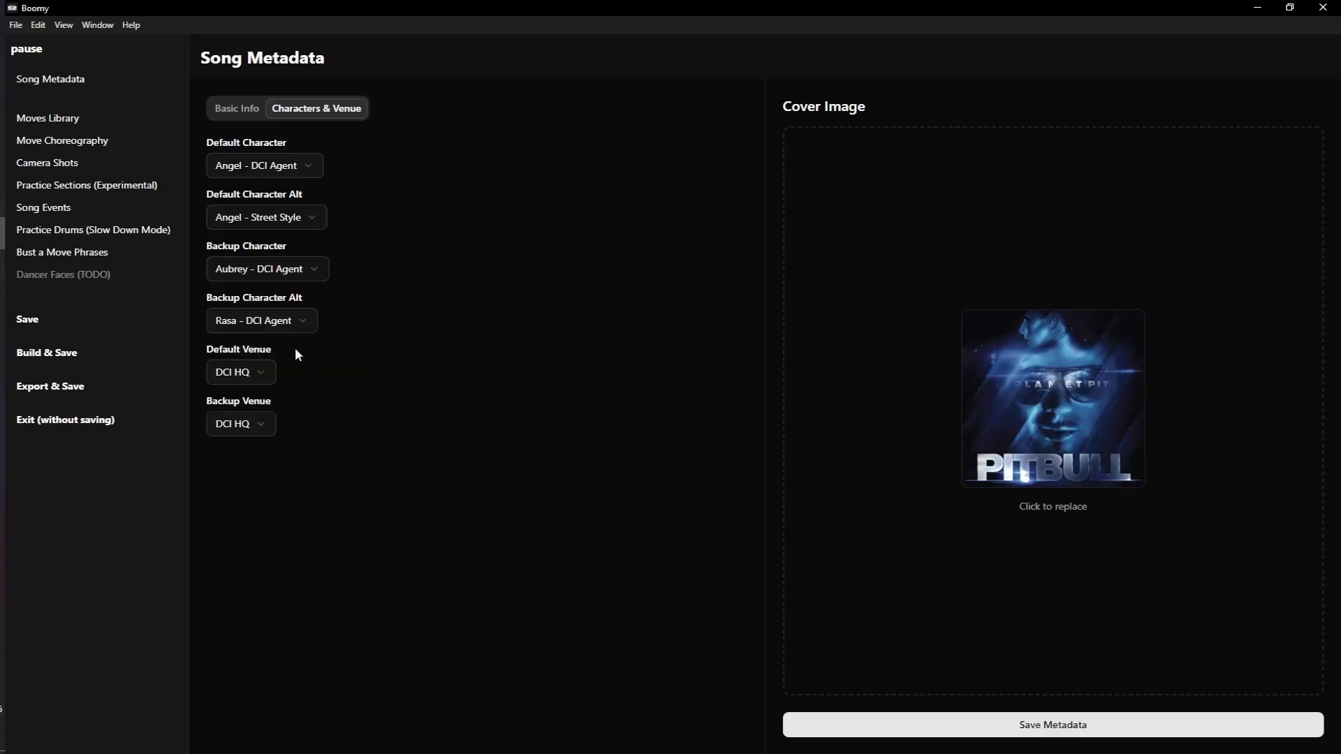
left_click(290, 329)
scroll(296, 351, "up", 10)
left_click(307, 472)
Keep DCI HQ as the default venue and save the song project.
left_click(239, 369)
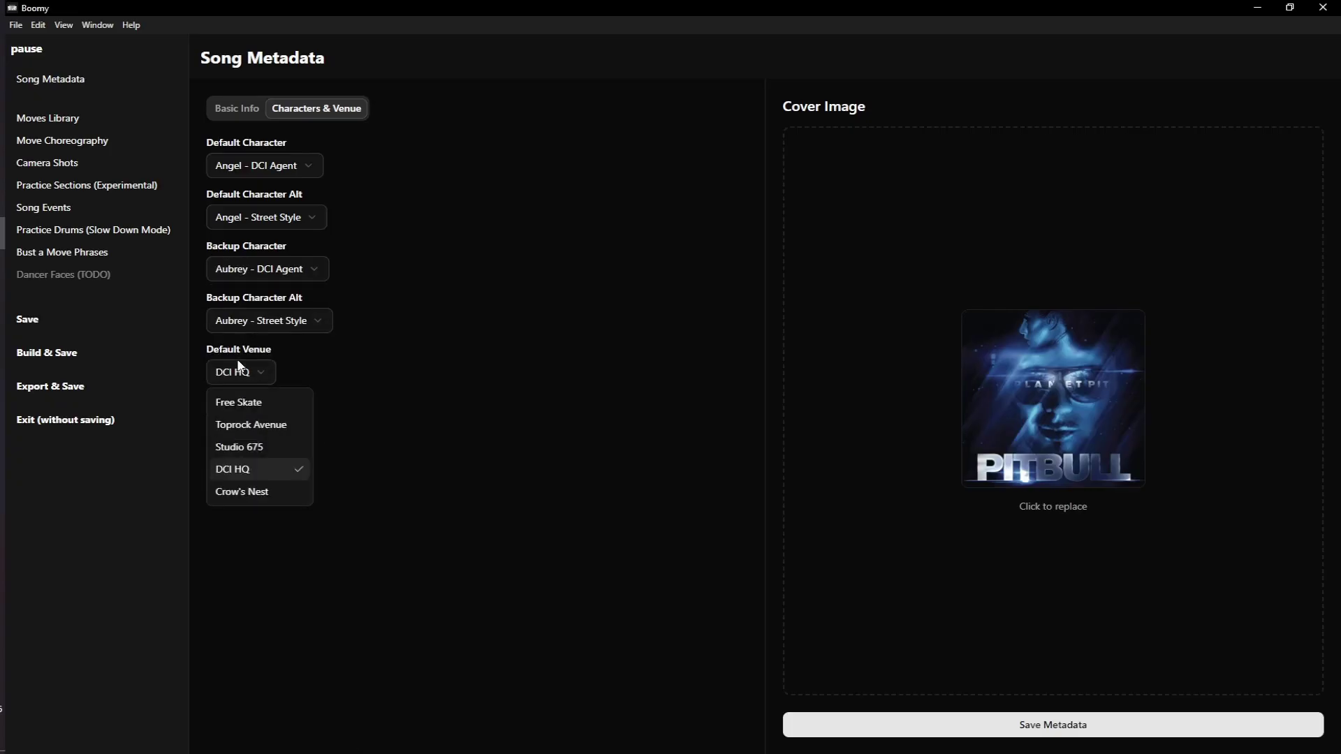
left_click(281, 469)
left_click(871, 720)
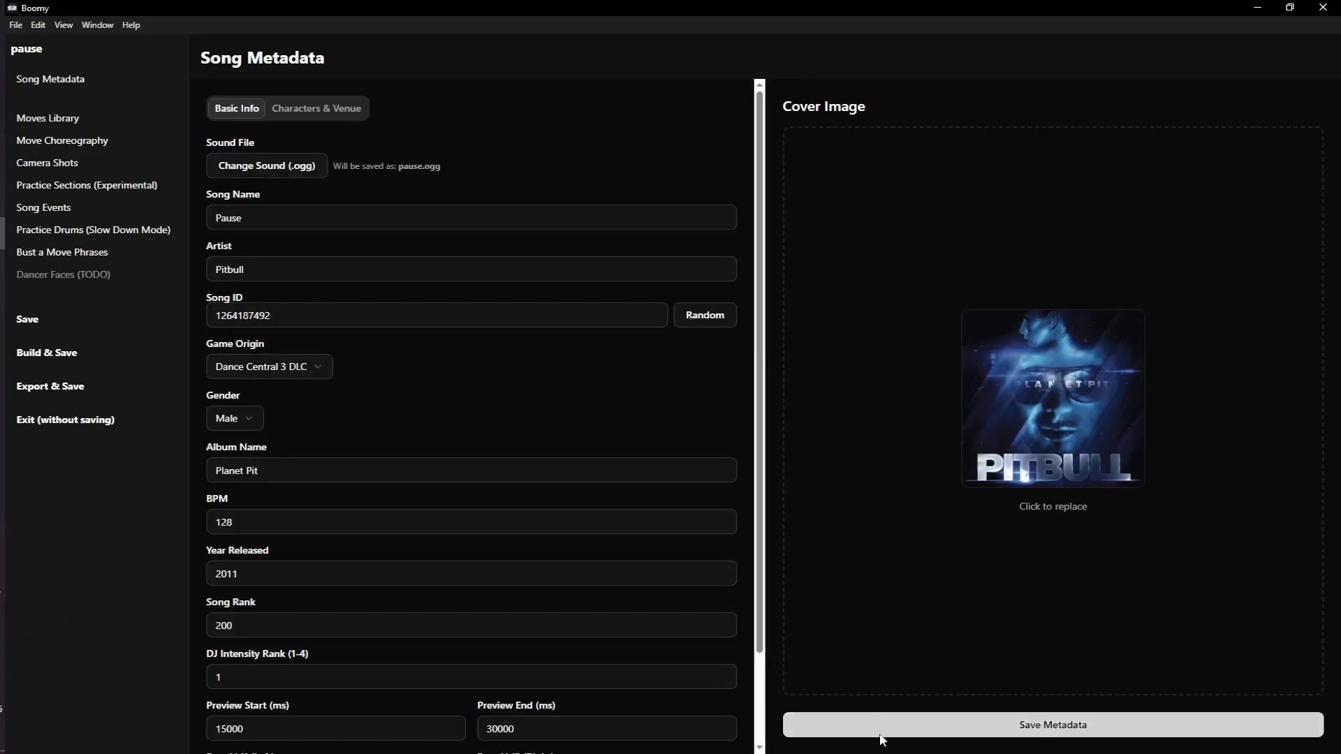
left_click(83, 320)
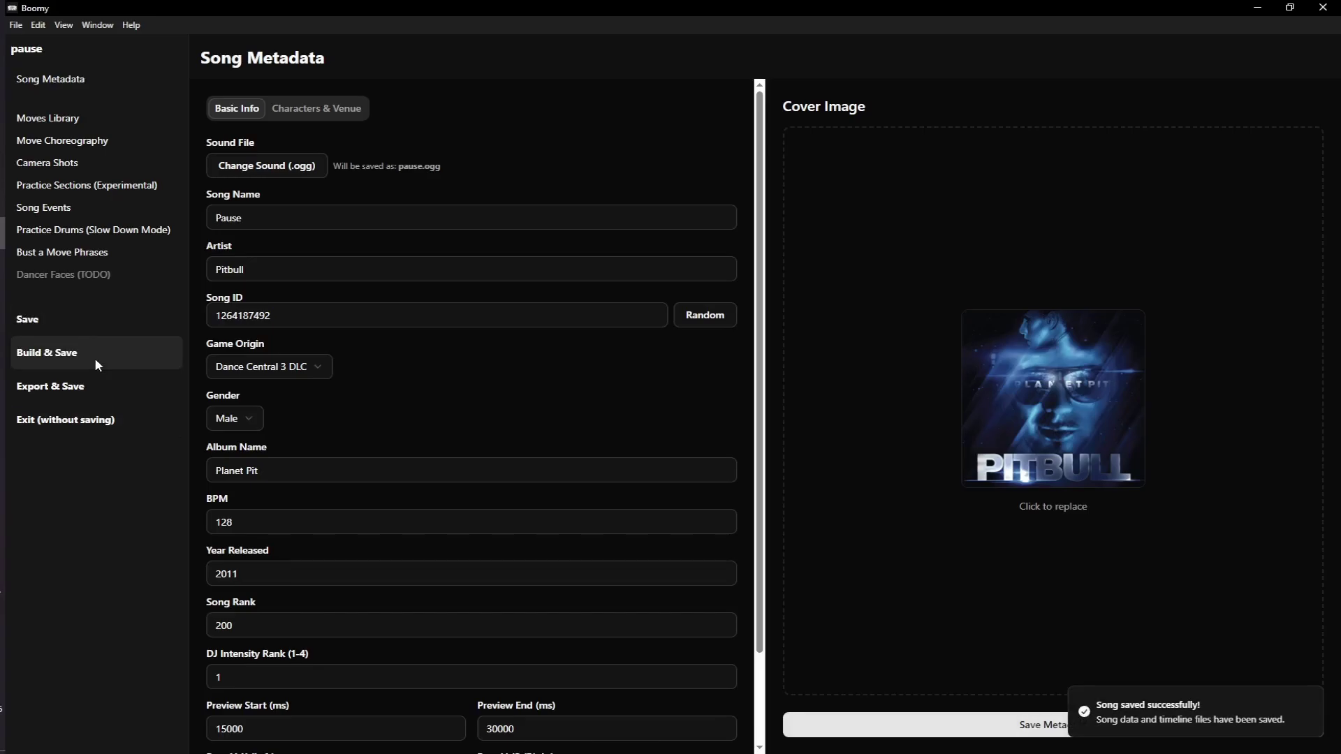
Build and package Pause into pause\build using the default output path and options.
left_click(96, 358)
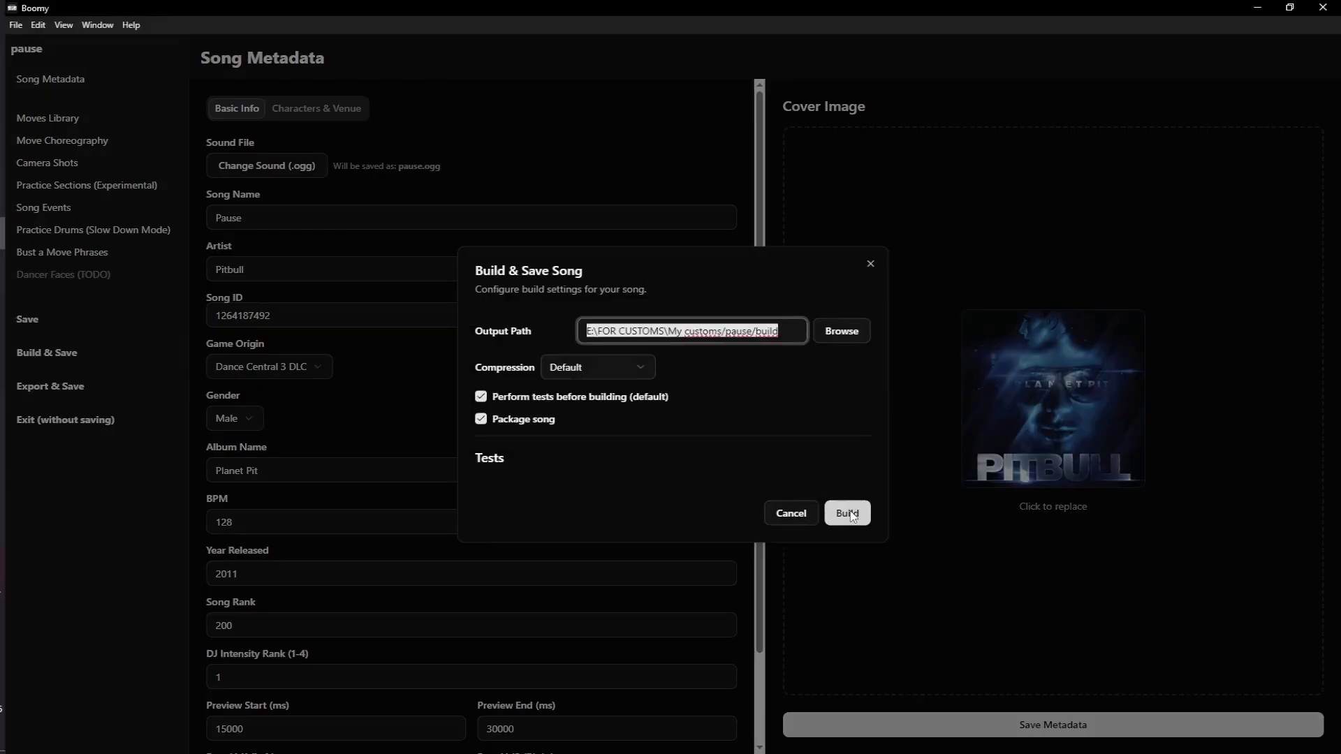
left_click(849, 514)
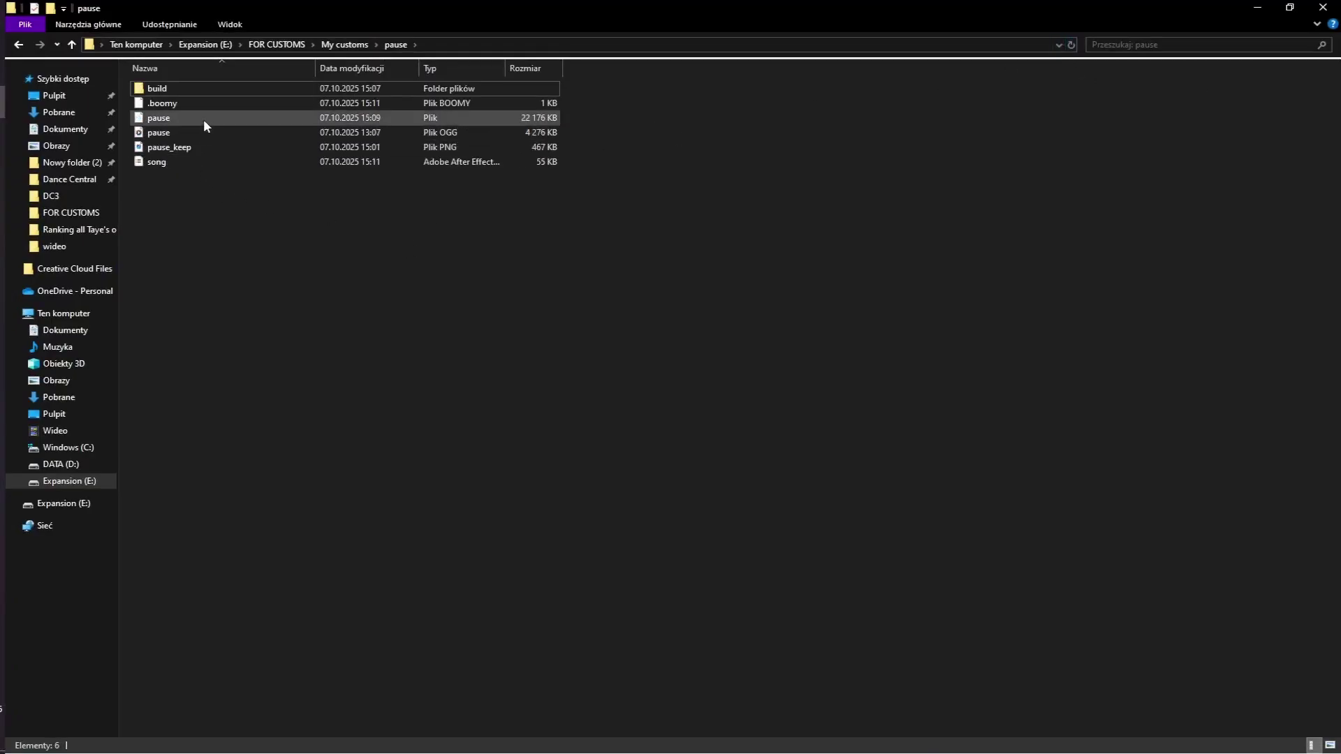
Inject the pause package onto the USB drive via Horizon and select Pause in the song list.
left_click_drag(202, 119, 660, 438)
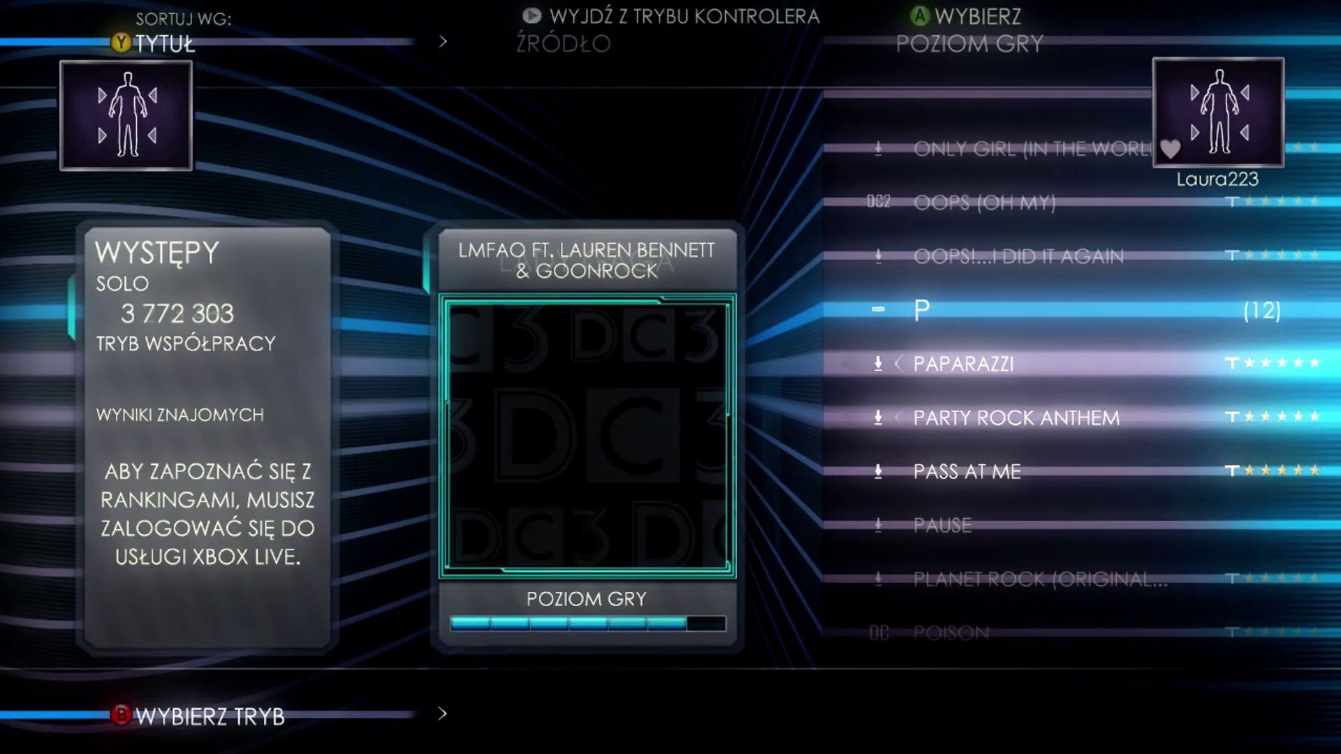
key("Down")
key("Down")
key("Down")
key("Up")
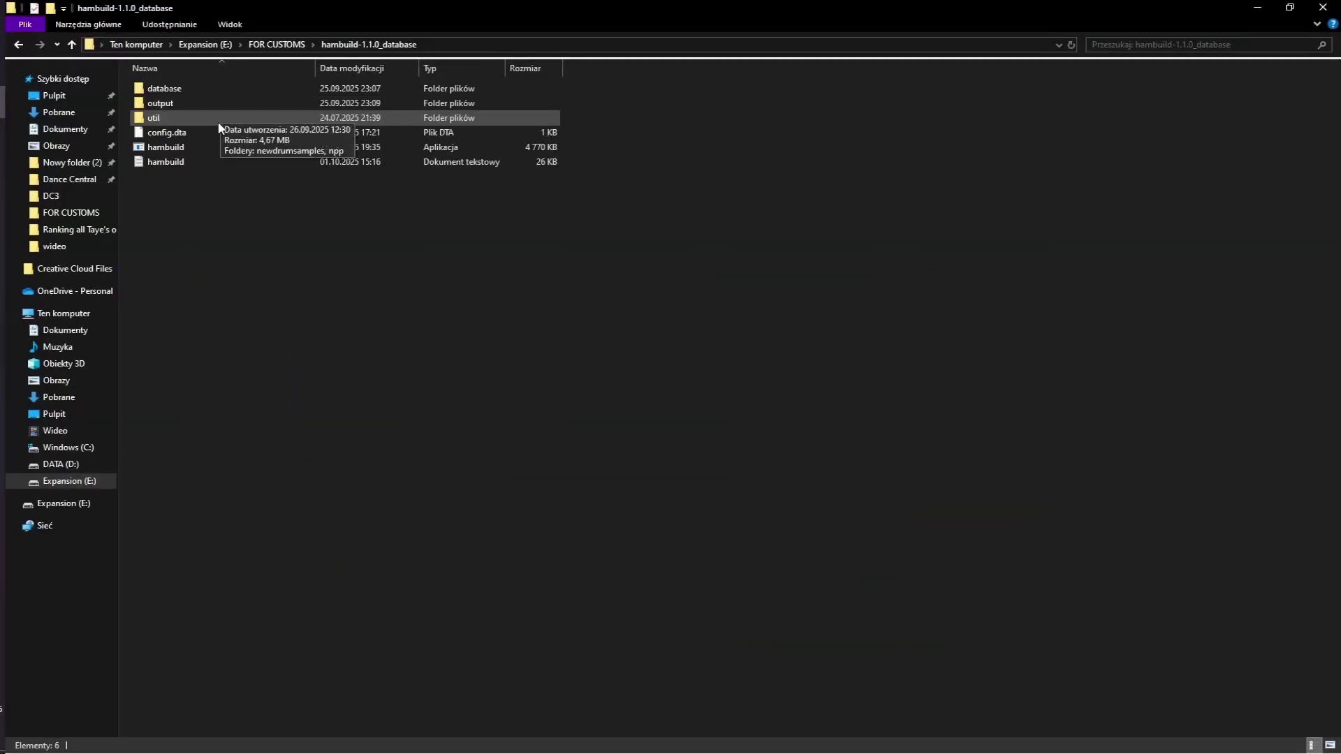
Open hambuild's util\npp folder and select userDefineLangs.
double_click(179, 118)
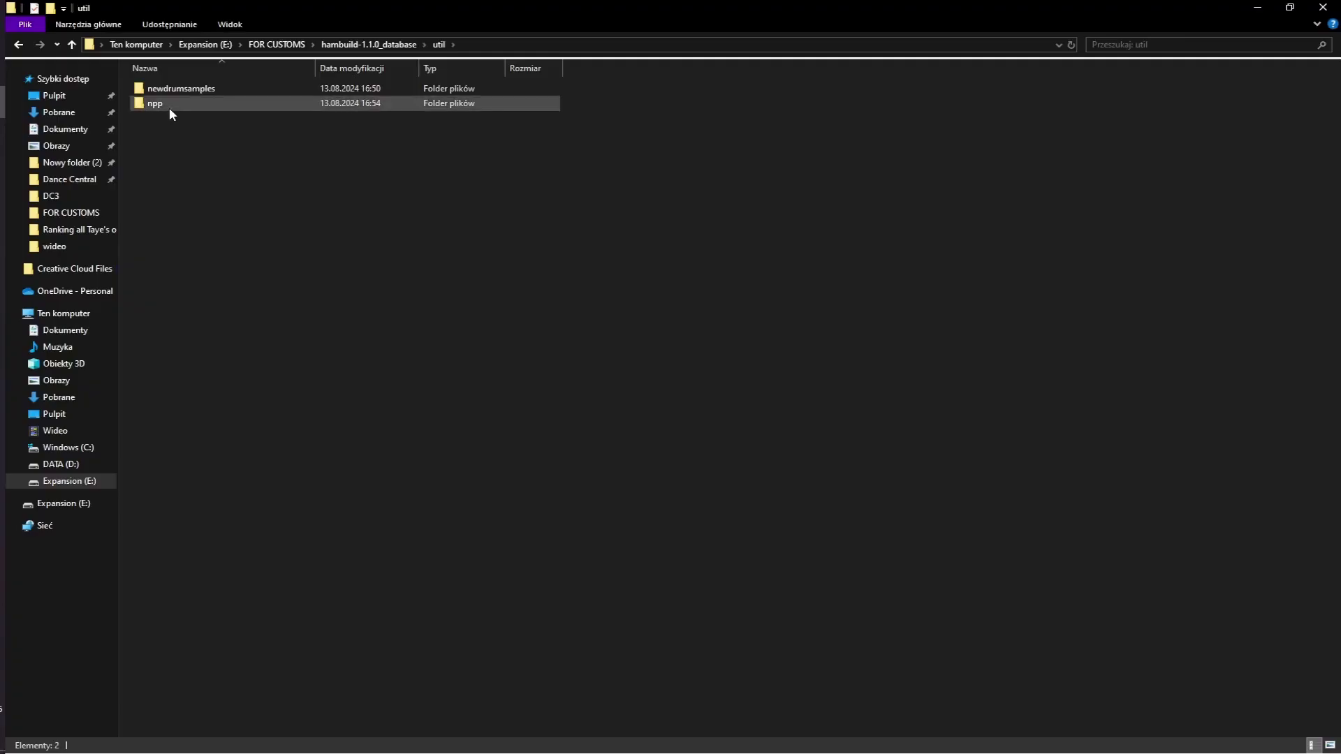
double_click(155, 103)
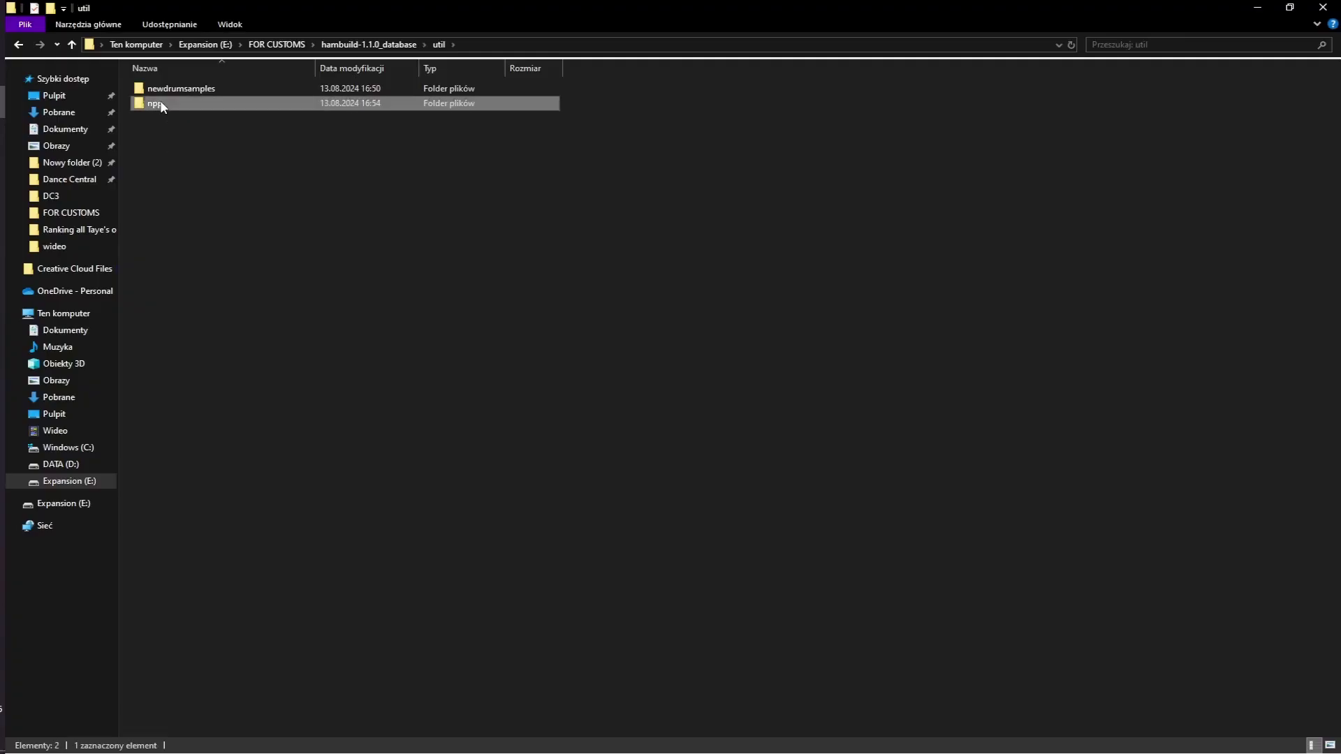
left_click(162, 103)
Open a second Explorer window at %AppData%/Notepad++.
key("super+e")
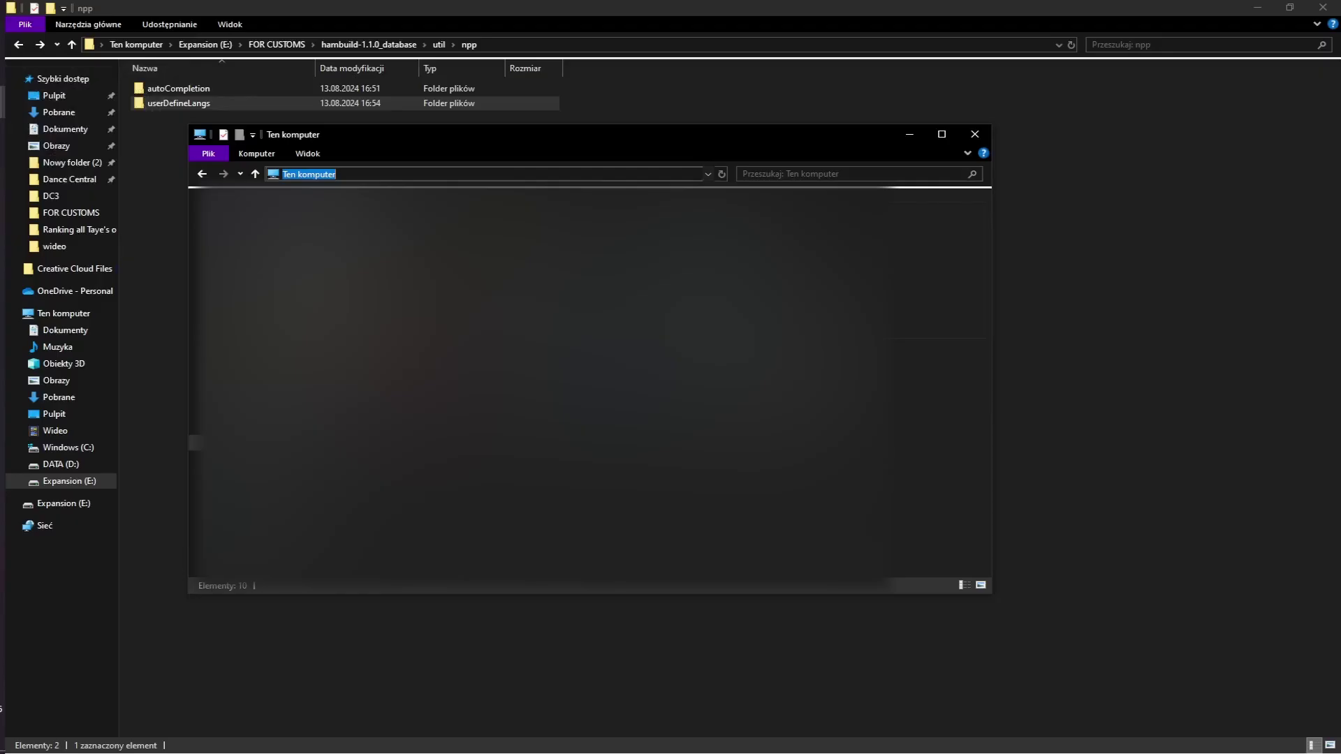
type("%App")
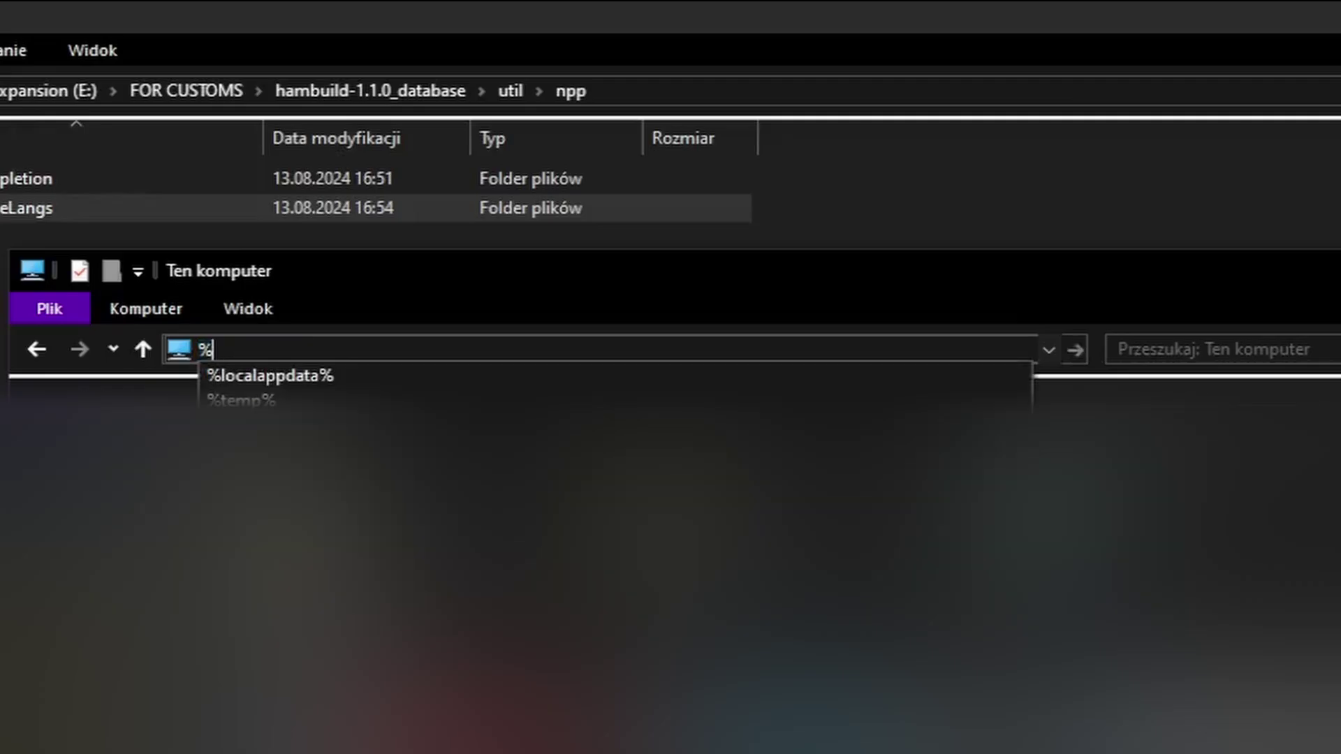
type("Data%/")
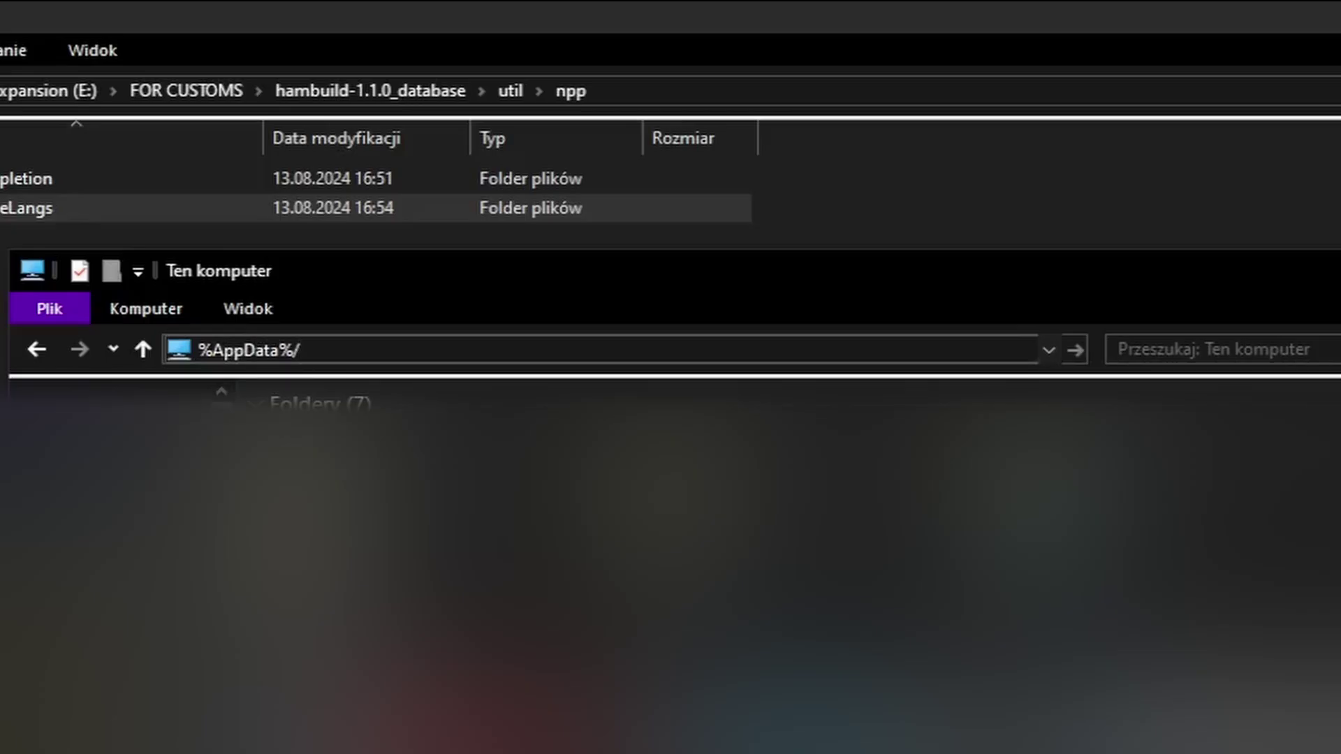
type("Notepad++")
key("Return")
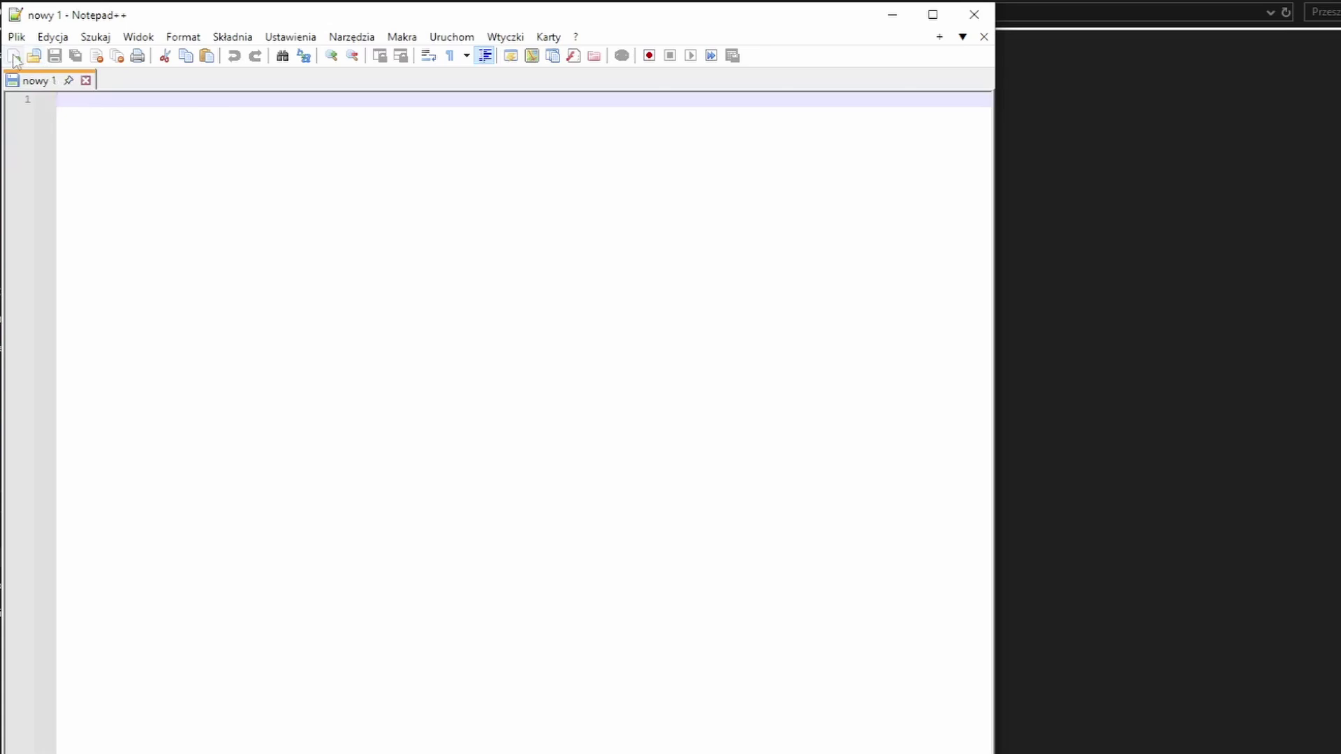
Save the empty document as 'pause.hamproj' with All types file type in E:\FOR CUSTOMS.
left_click(16, 37)
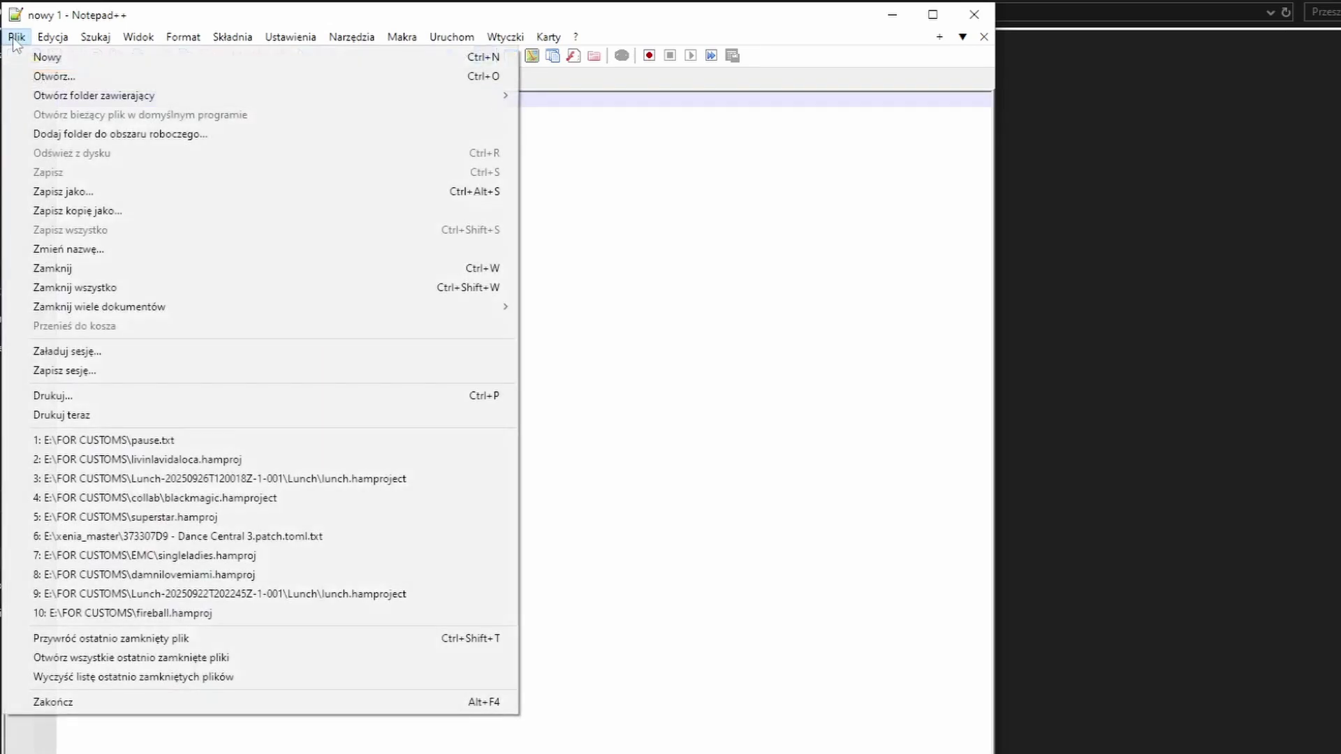
left_click(103, 191)
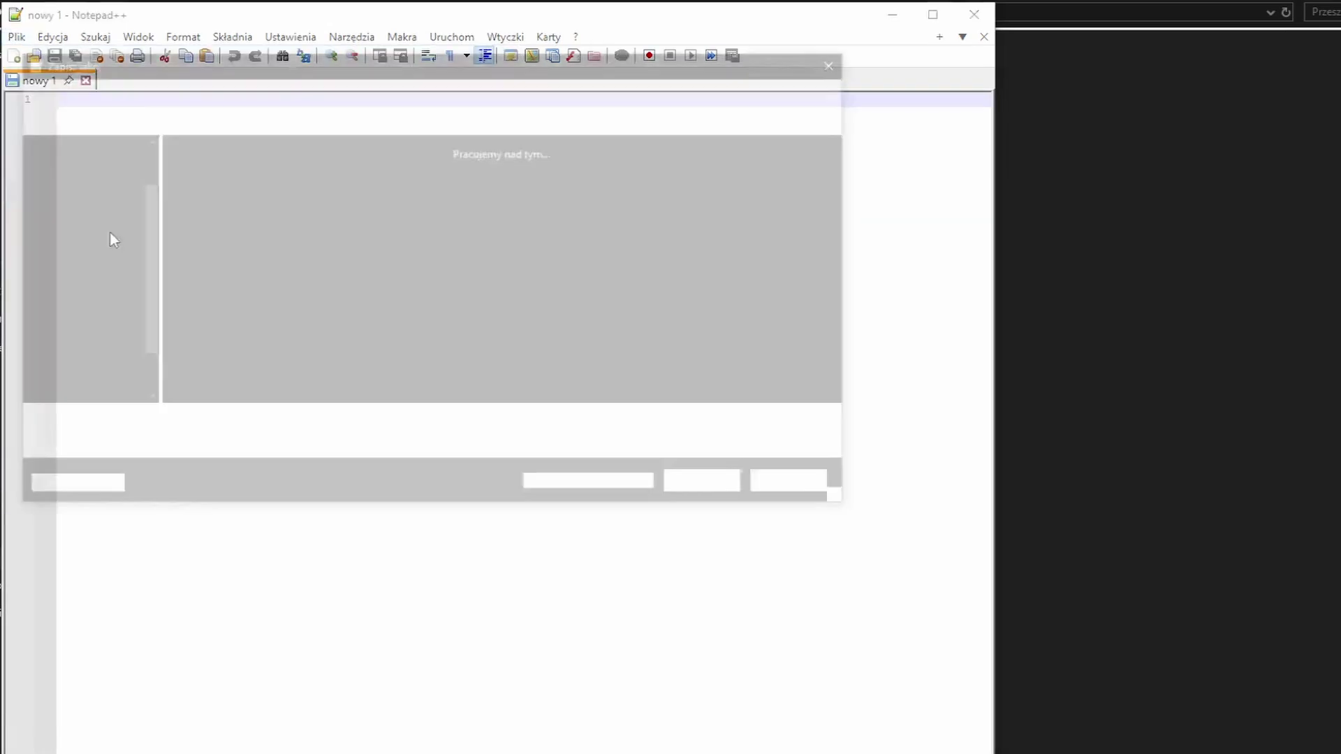
left_click(254, 447)
left_click(254, 447)
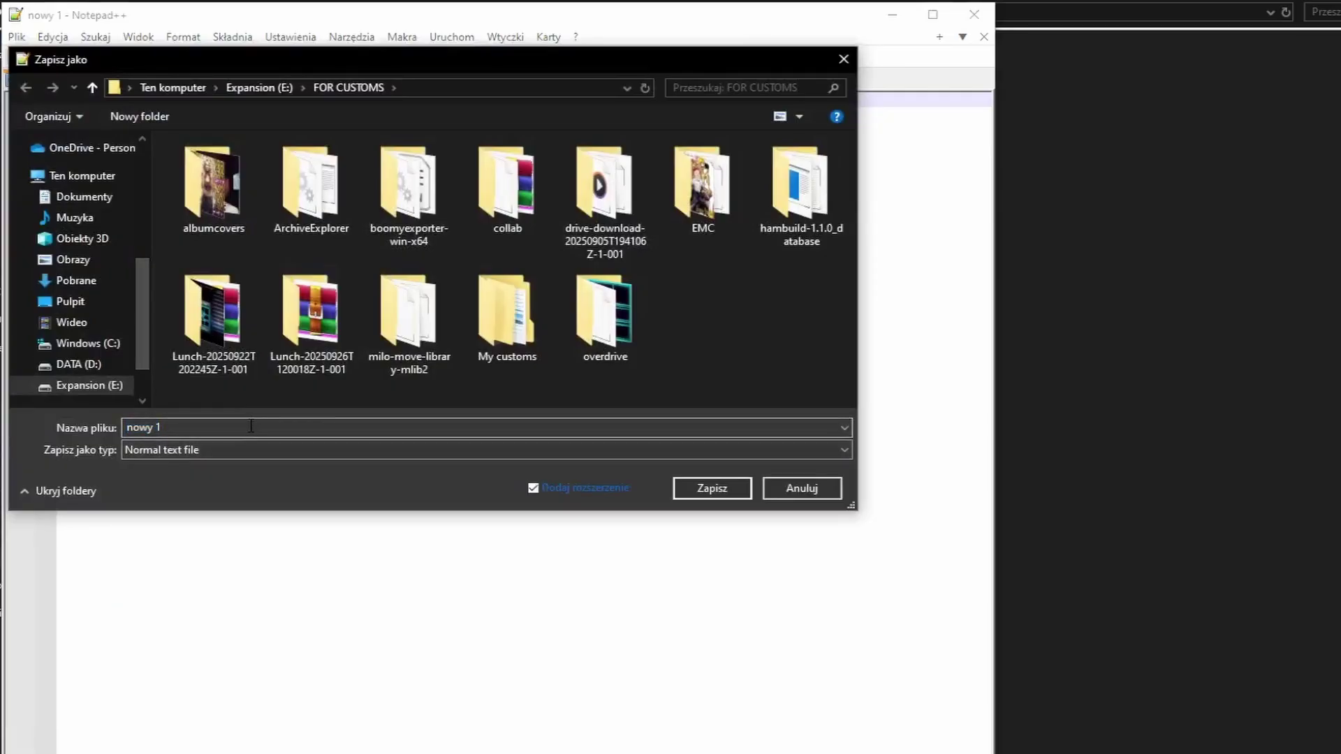
left_click(254, 447)
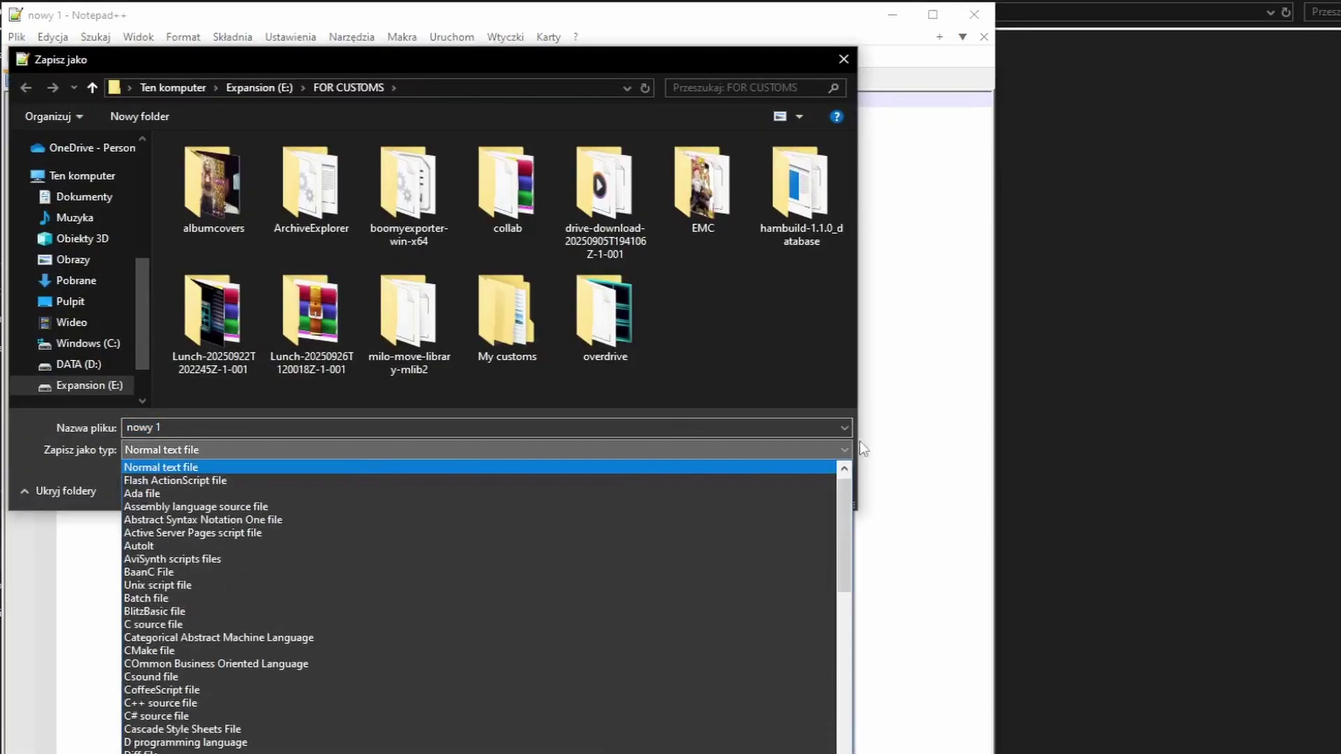
left_click(820, 464)
left_click(809, 427)
type("pause.")
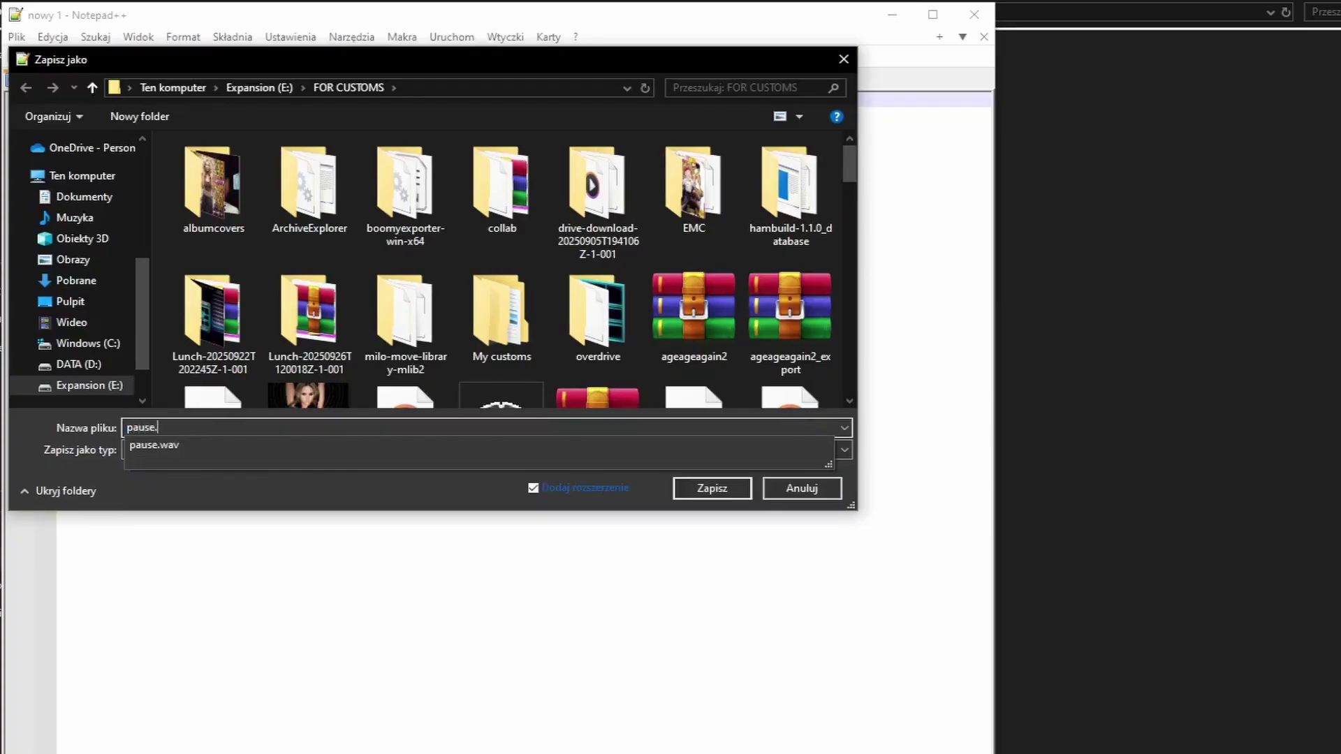
type("hamproj")
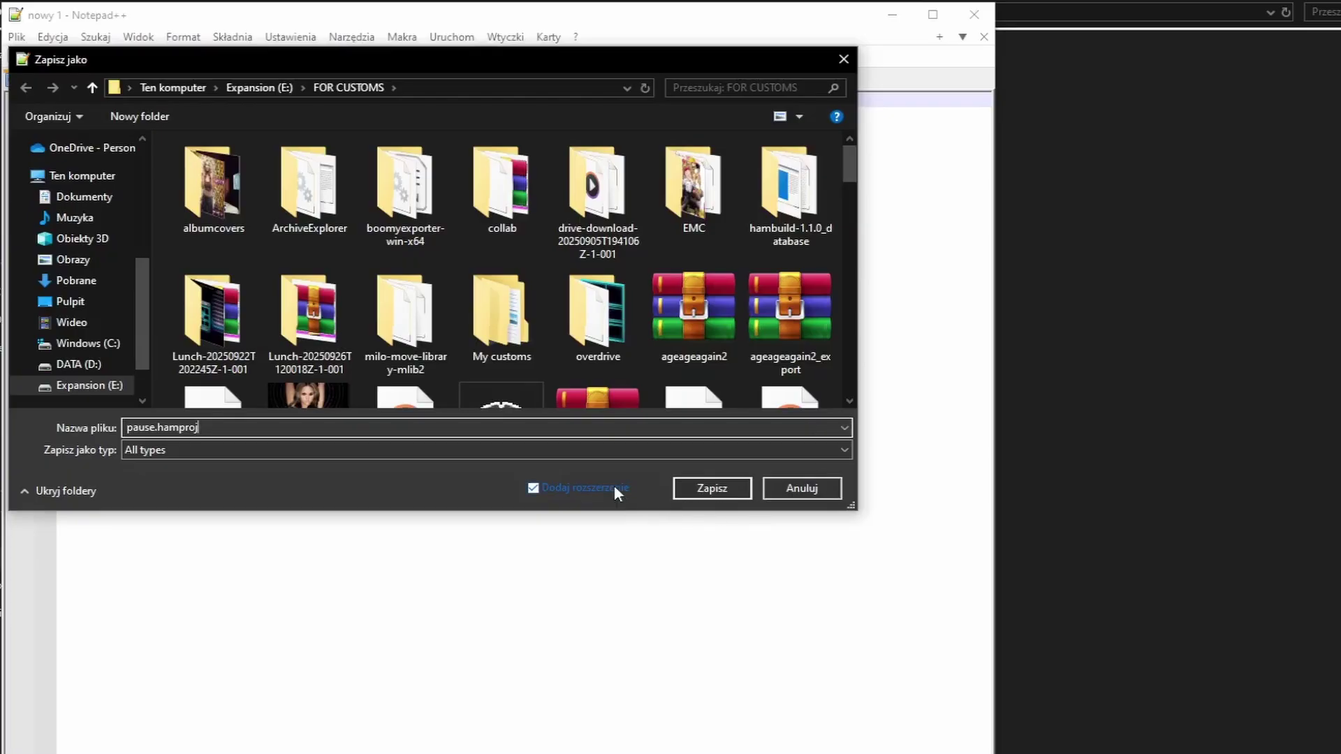
left_click(713, 489)
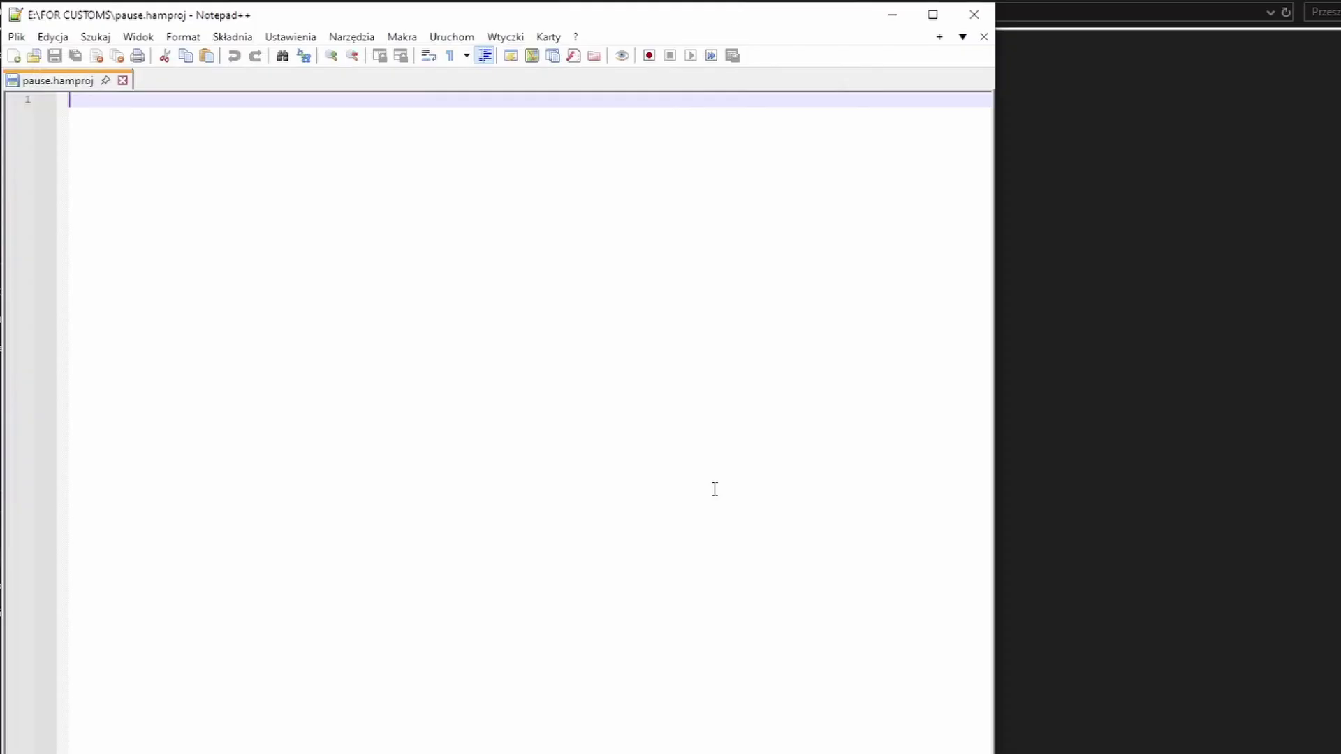
left_click(183, 36)
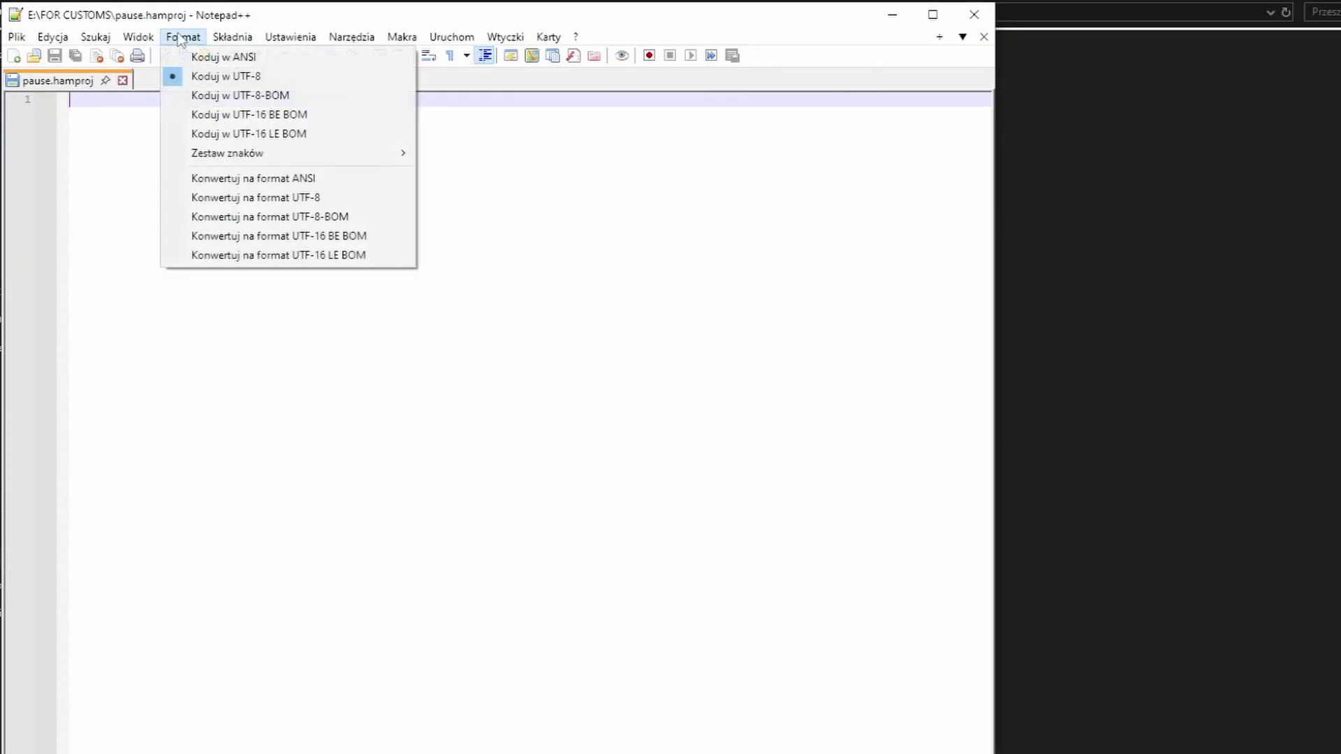
left_click(221, 77)
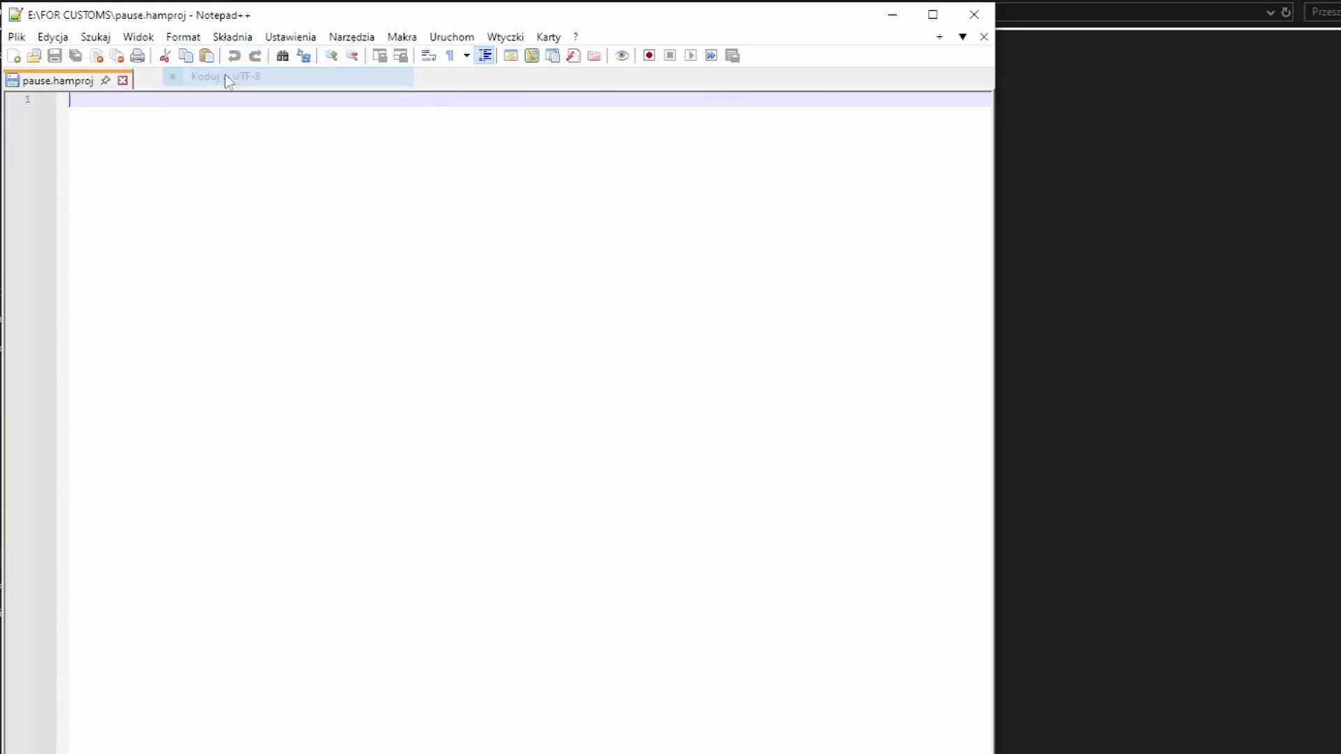
left_click(237, 40)
left_click(239, 42)
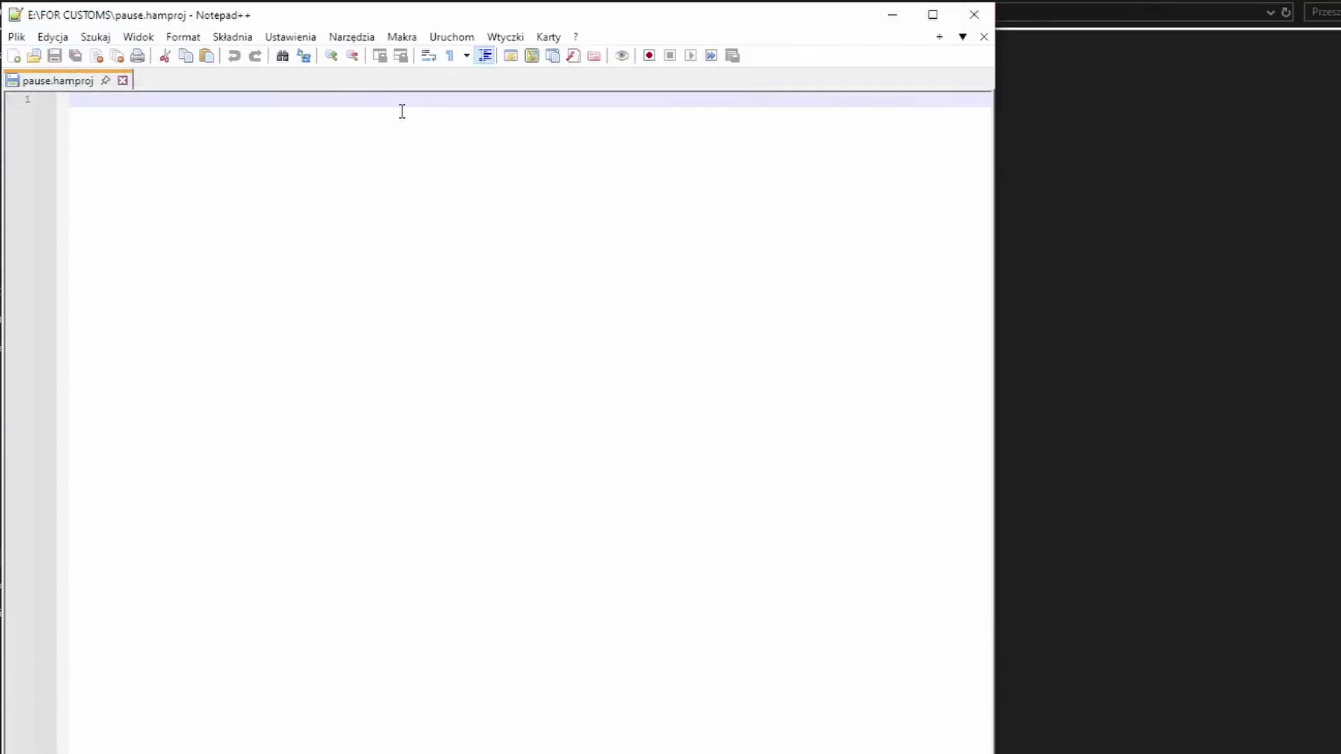
Type the name "Pause" entry and the artist "Pitbull" entry.
type("{")
type("name ")
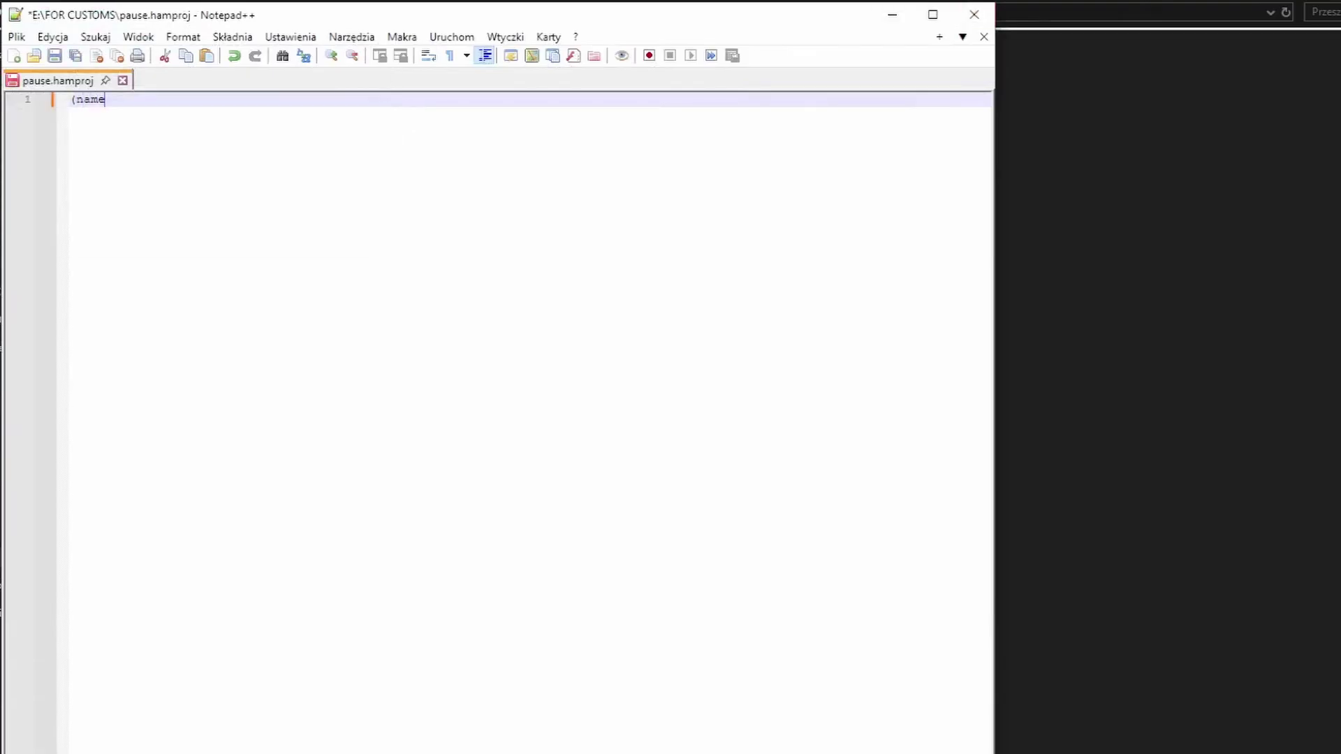
type("\"Pause\"")
key("Escape")
type(")")
key("Return")
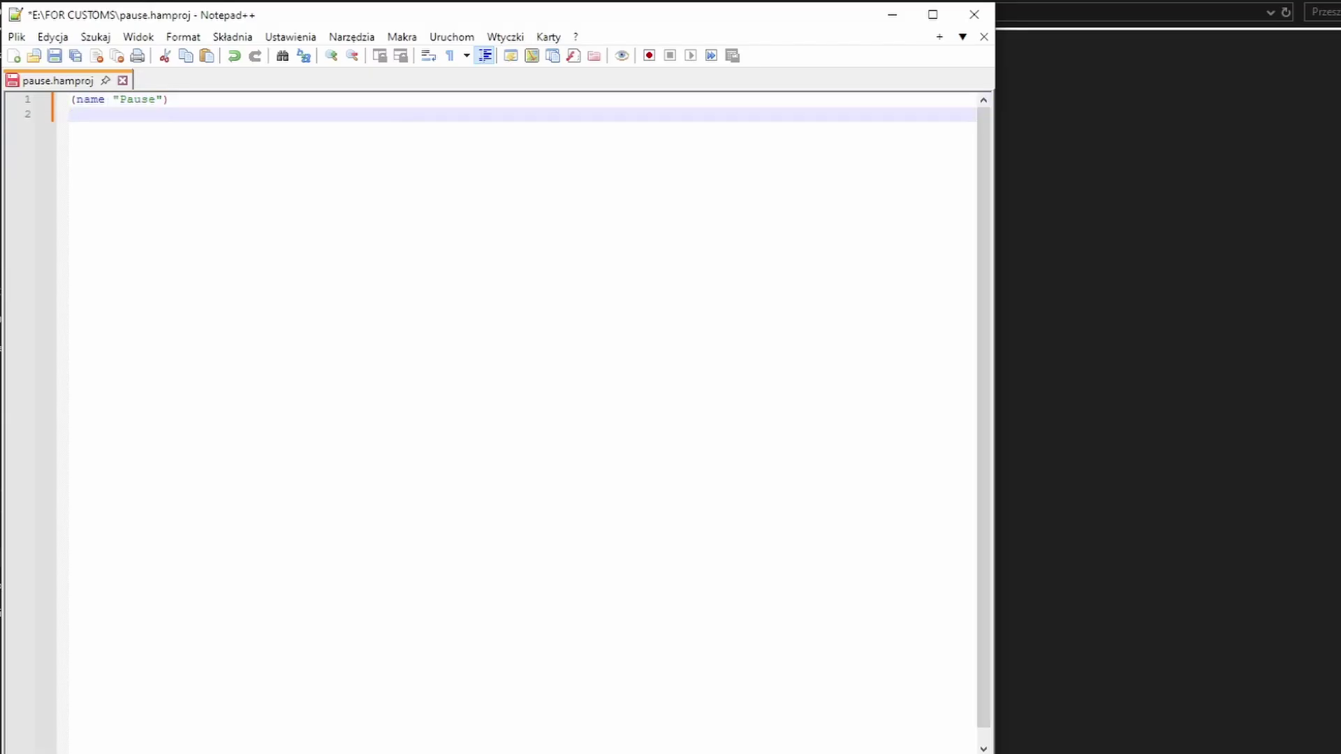
type("(ari")
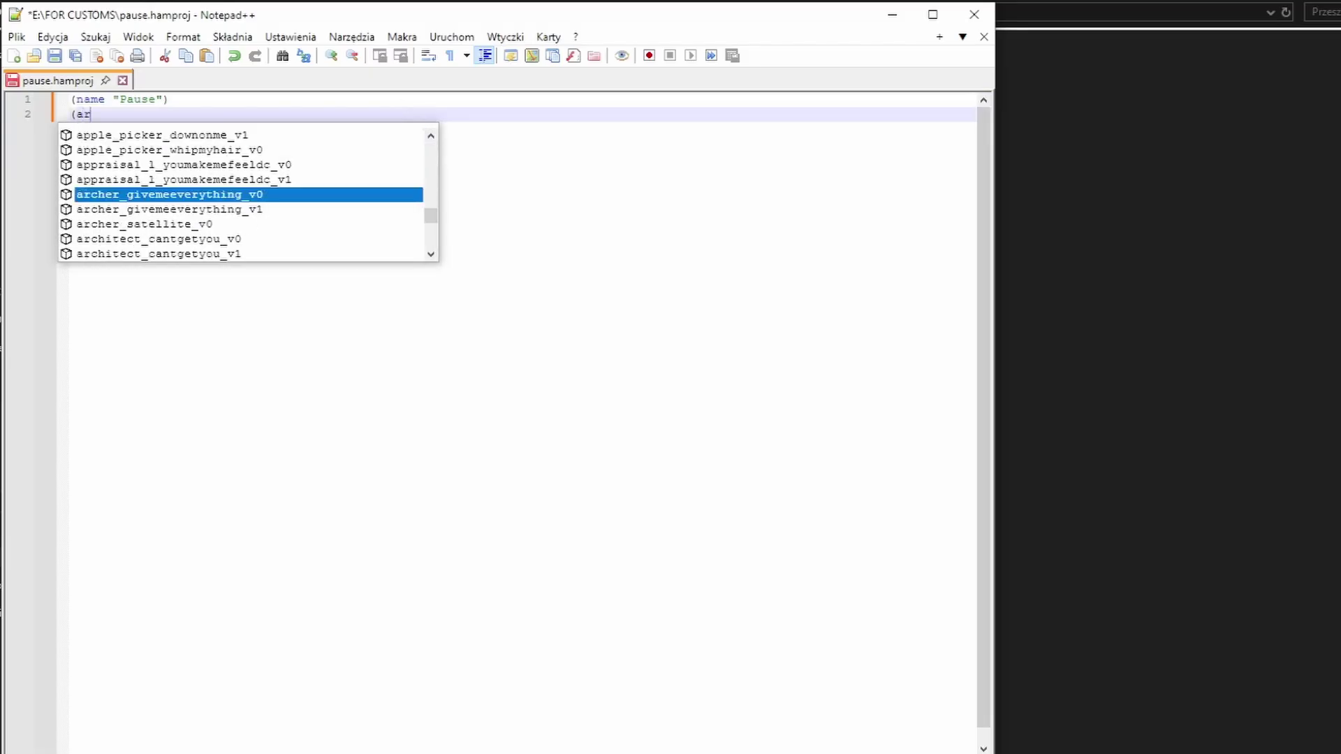
type("ist \"Pitbull\"")
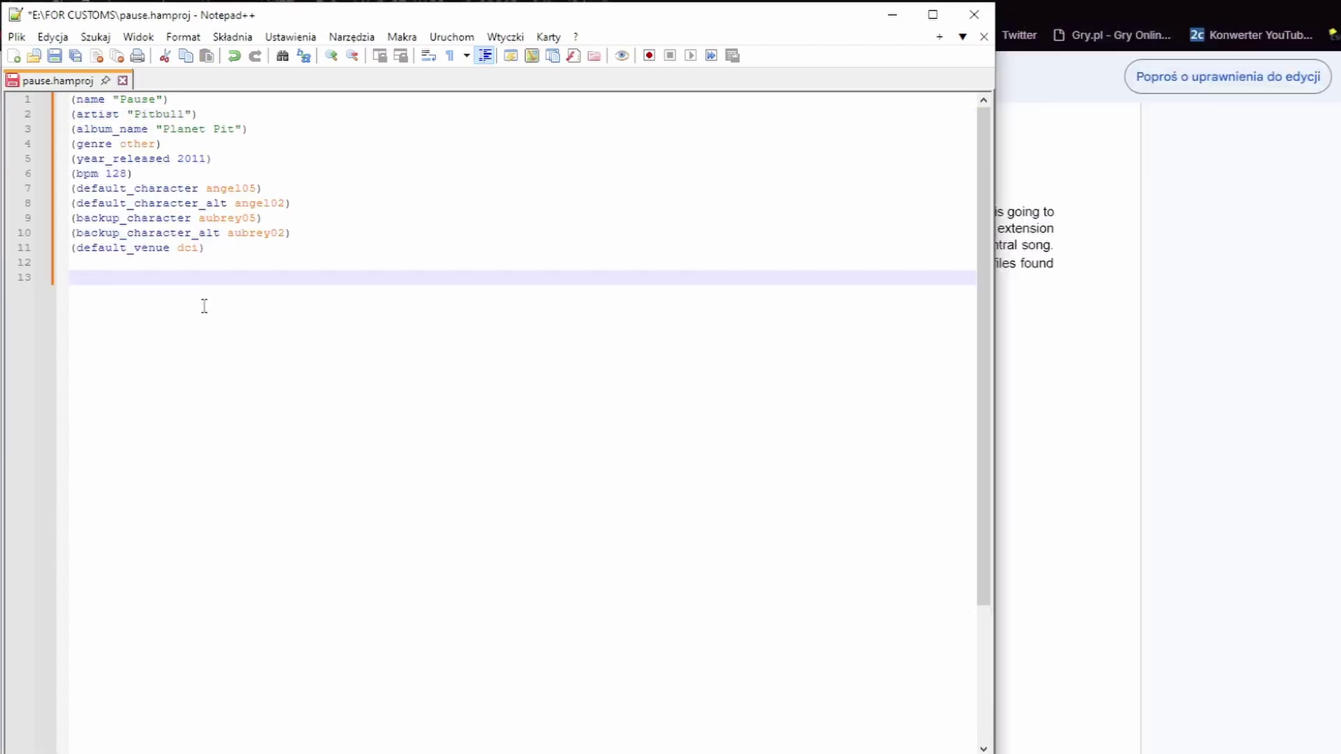
Add the album_art "pause.png" and audio "pause.wav" lines.
type("(al")
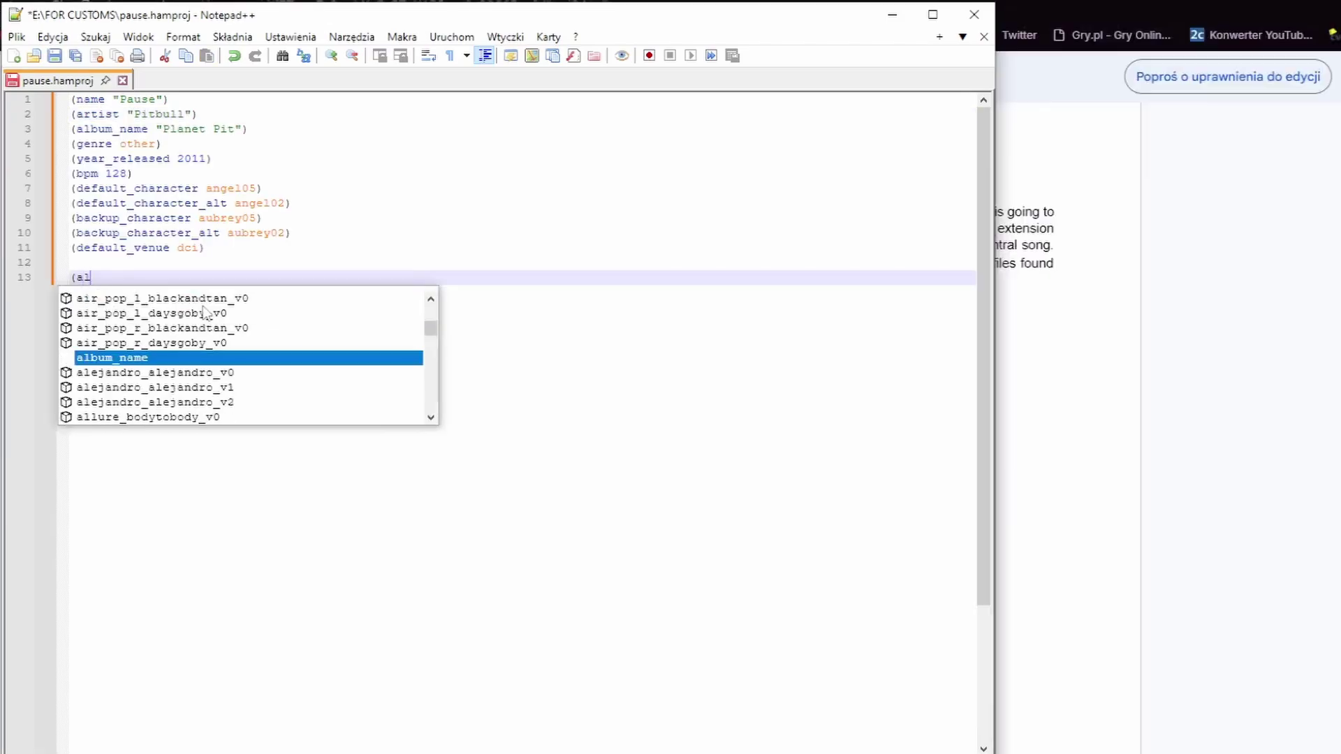
type("bum_art \"pause.png\")")
key("Return")
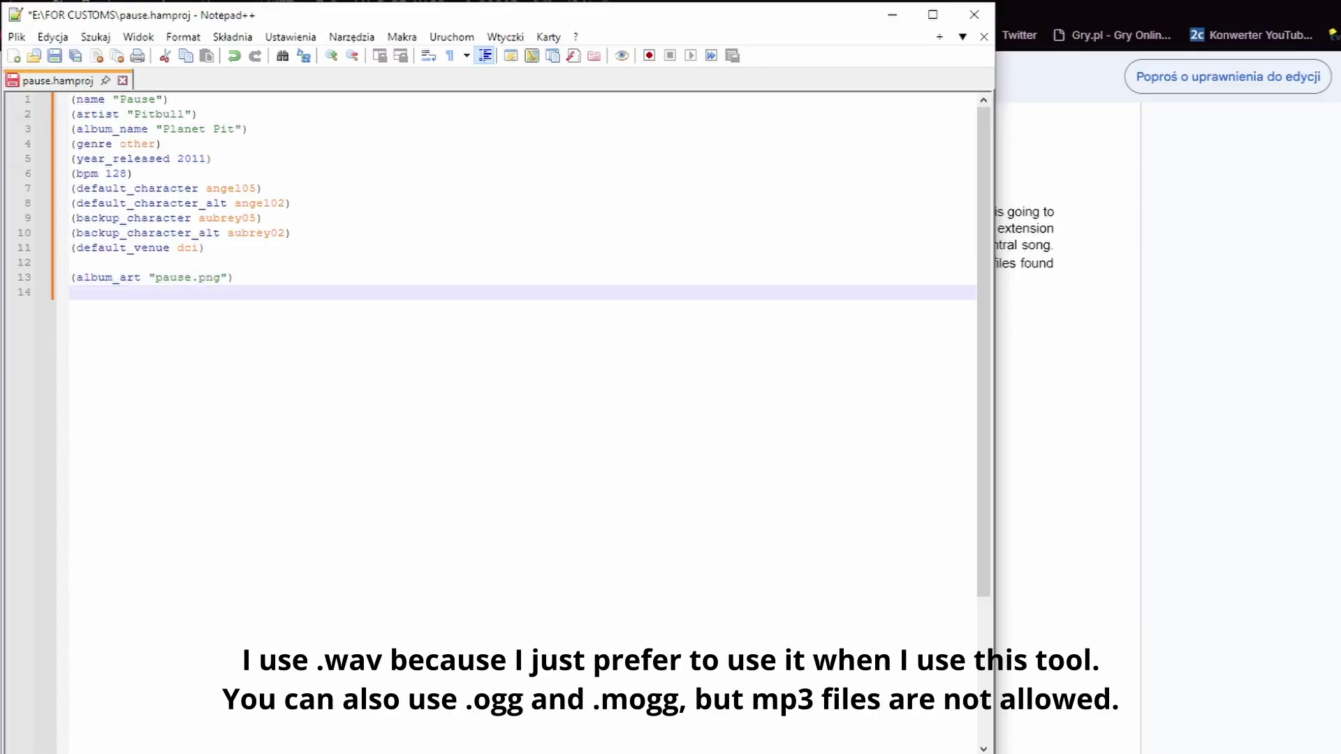
mouse_move(7, 137)
type("(audio \"pause.wav\")")
key("Return")
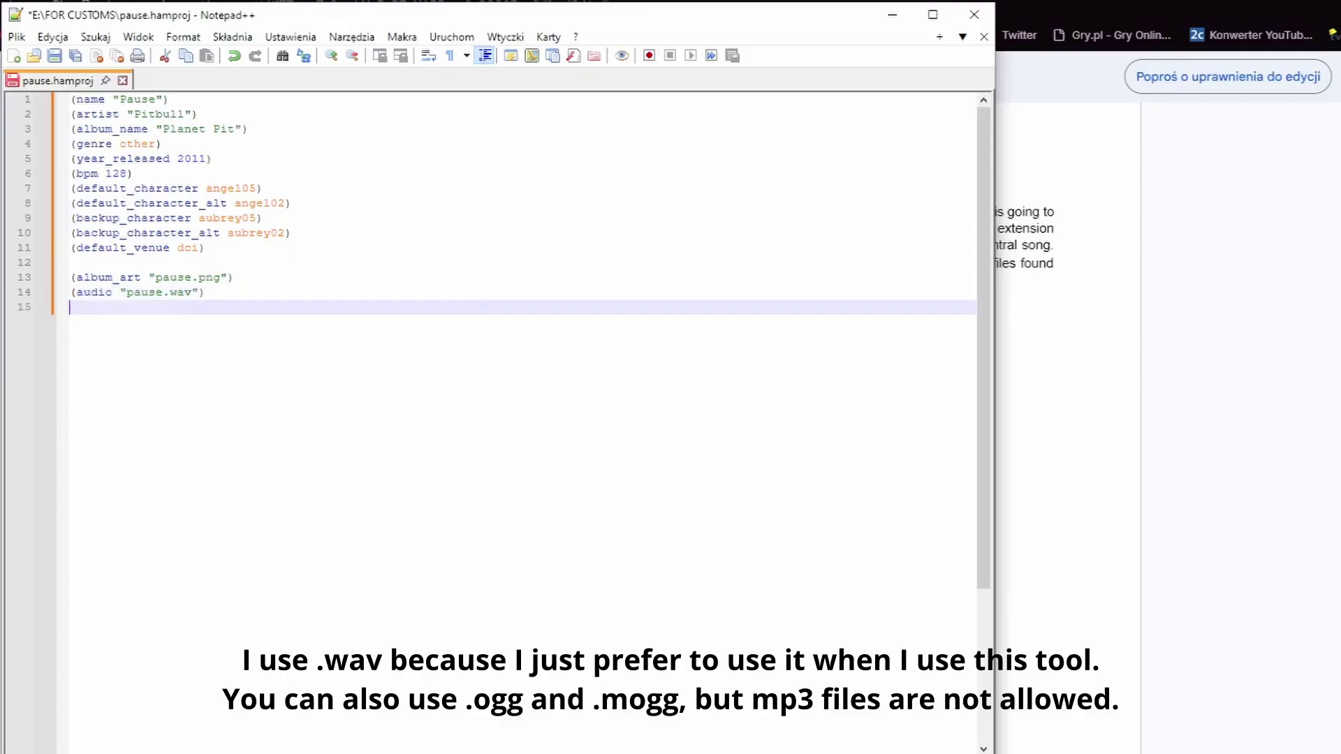
Open an (expert block with section_intro and rest_stereolove_v1000, v1001 and v1002 moves.
key("Return")
key("Return")
key("Return")
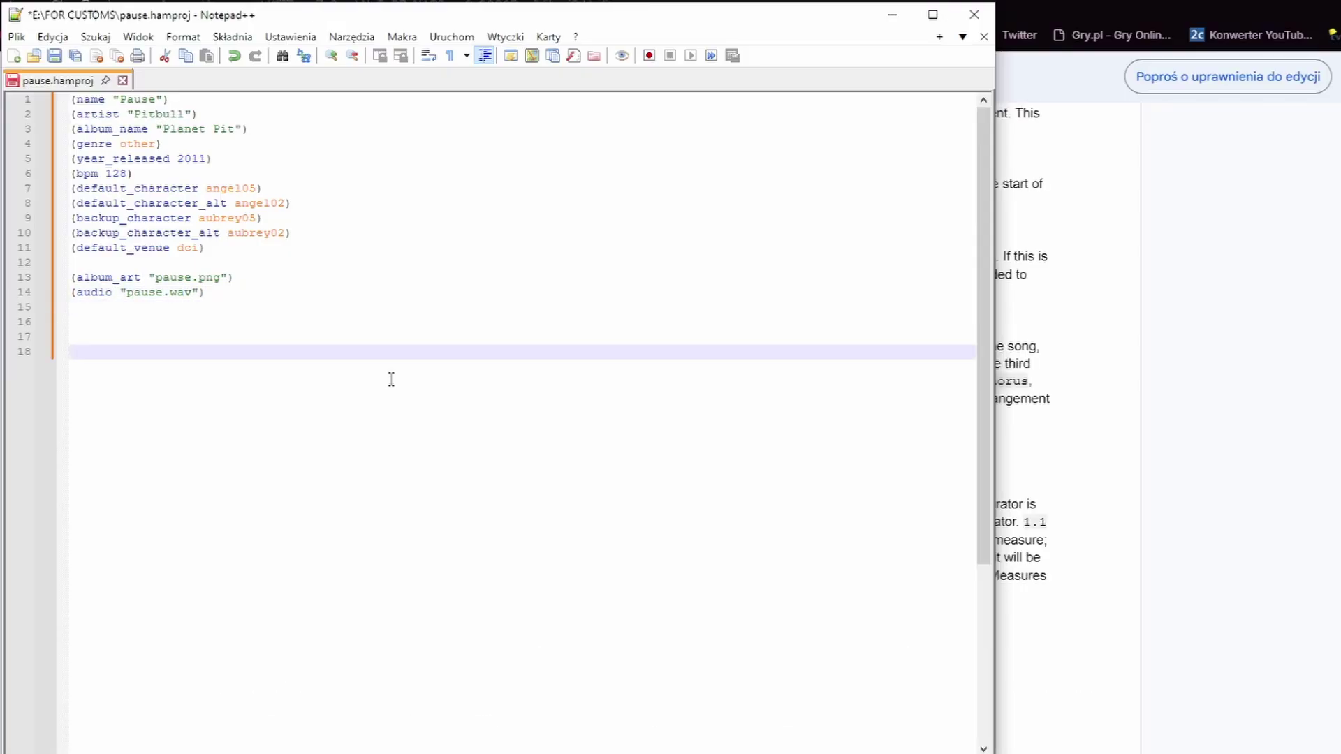
type("(expert")
key("Return")
key("Tab")
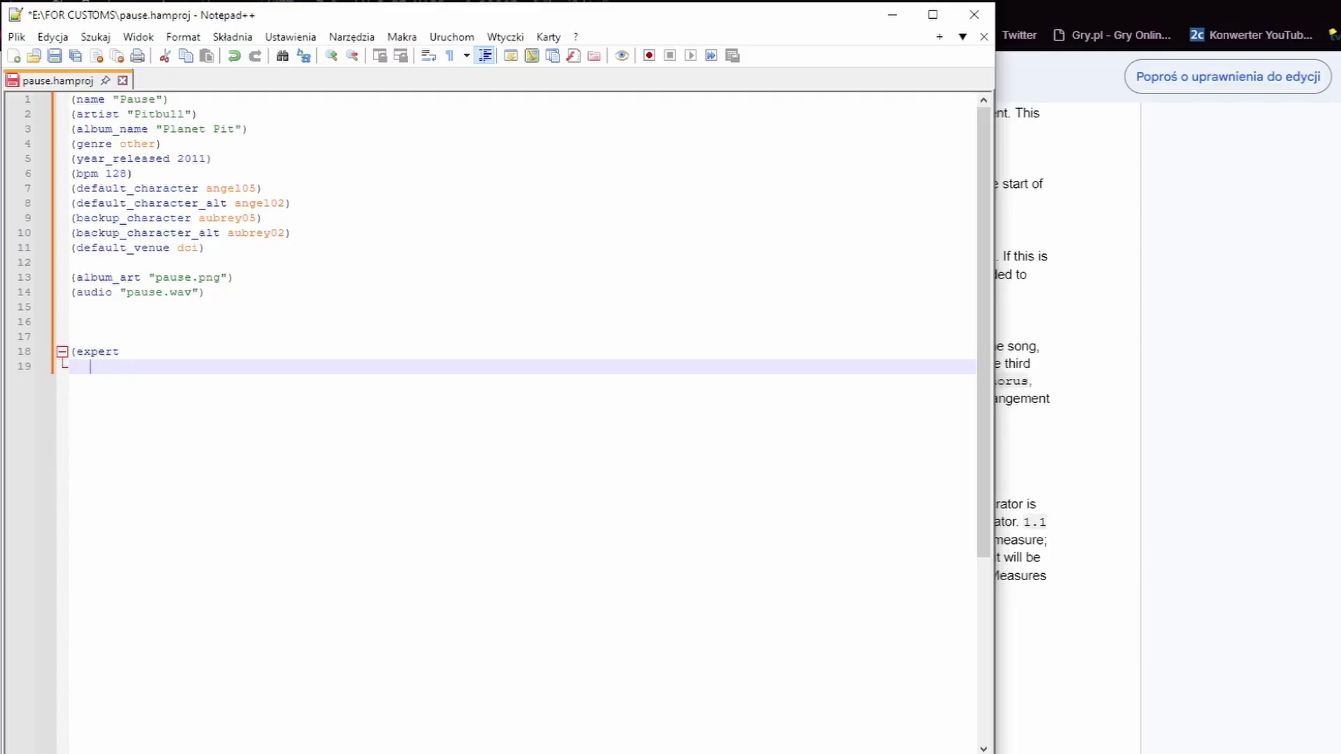
type("(section_intro")
key("Return")
type("(rest_stere")
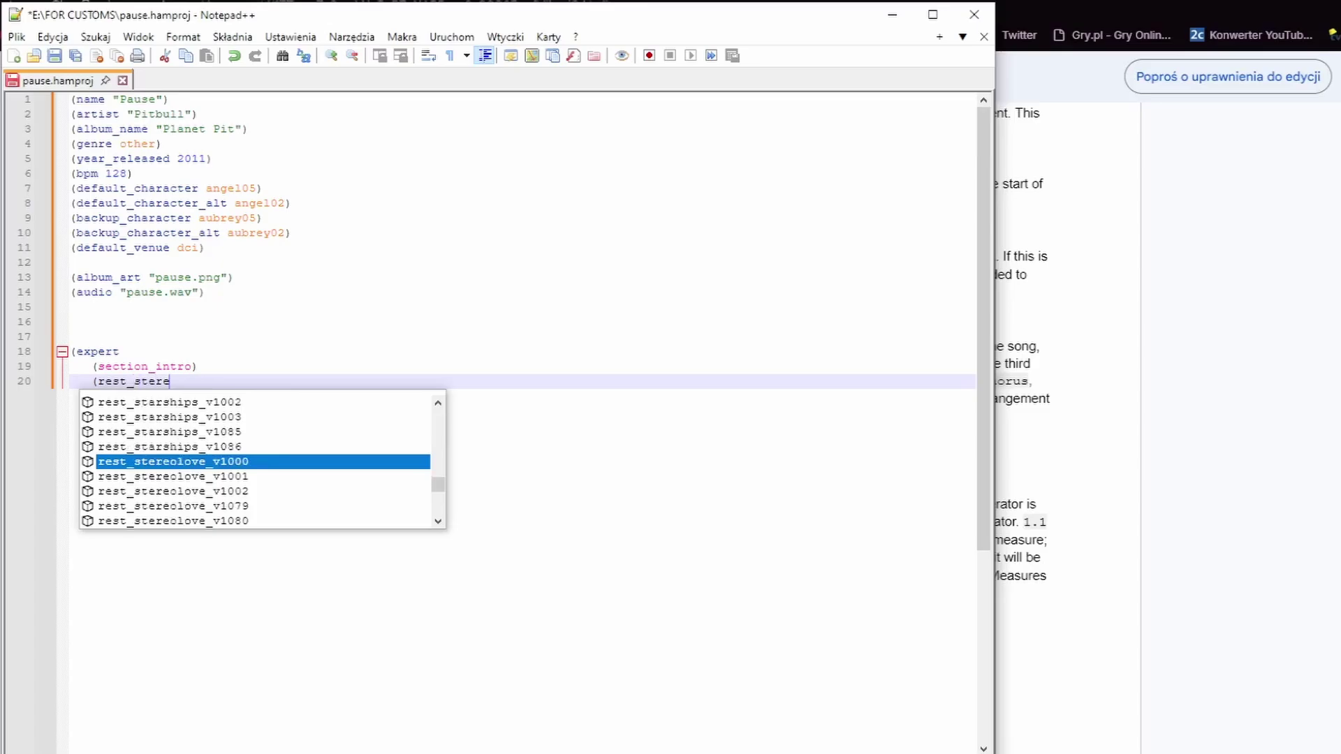
key("Return")
type(")")
key("Return")
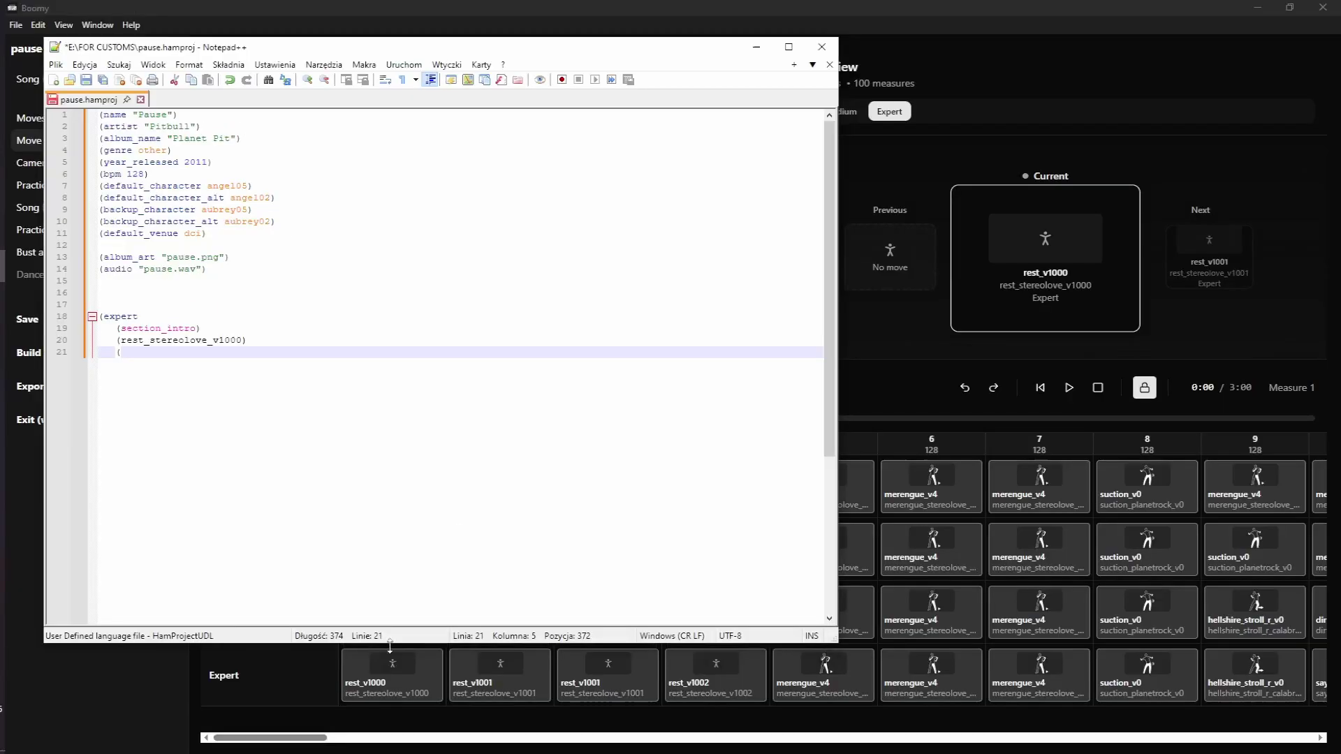
type("(rest_stere")
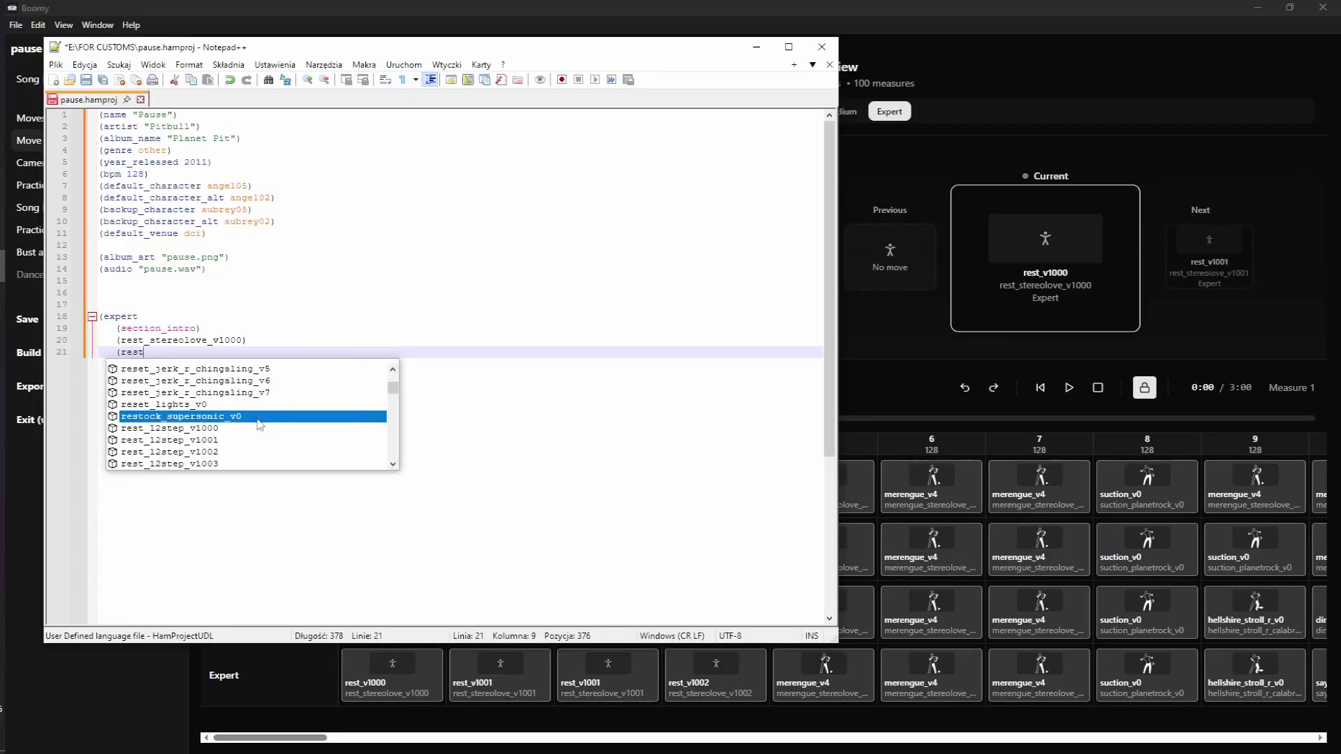
key("Down")
key("Return")
type(")")
key("Return")
type("(r")
type("(rest_stere")
key("Down")
key("Return")
type(")")
key("Return")
type("(rest_stere")
key("Down")
key("Down")
key("Return")
type(")")
Add perform_start, then merengue_stereolove v0, v1, v2 moves and suction_planetrock_v0.
key("Return")
type("(perform_start)")
key("Return")
type("(merengue_st")
key("Return")
type(")")
key("Return")
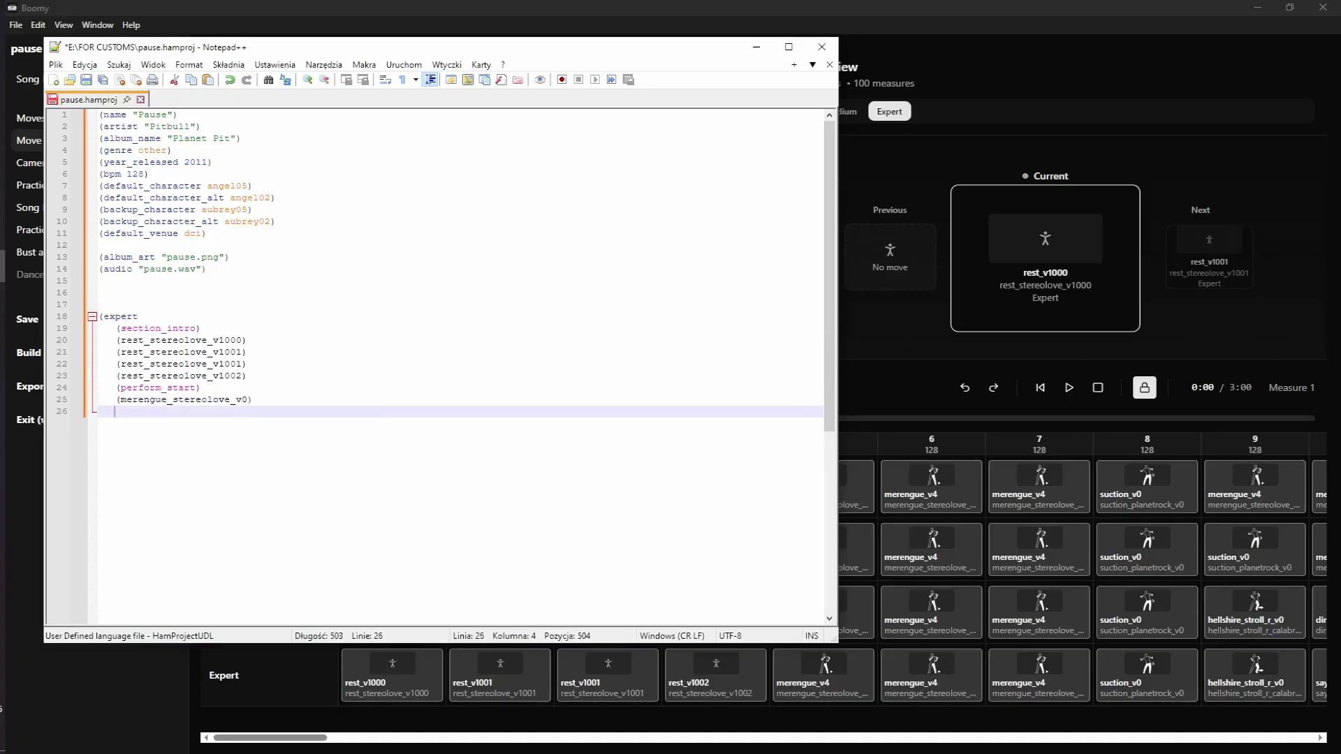
type("(merengue_st")
key("Down")
key("Return")
type(")")
key("Return")
type("(merengue_st")
key("Down")
key("Return")
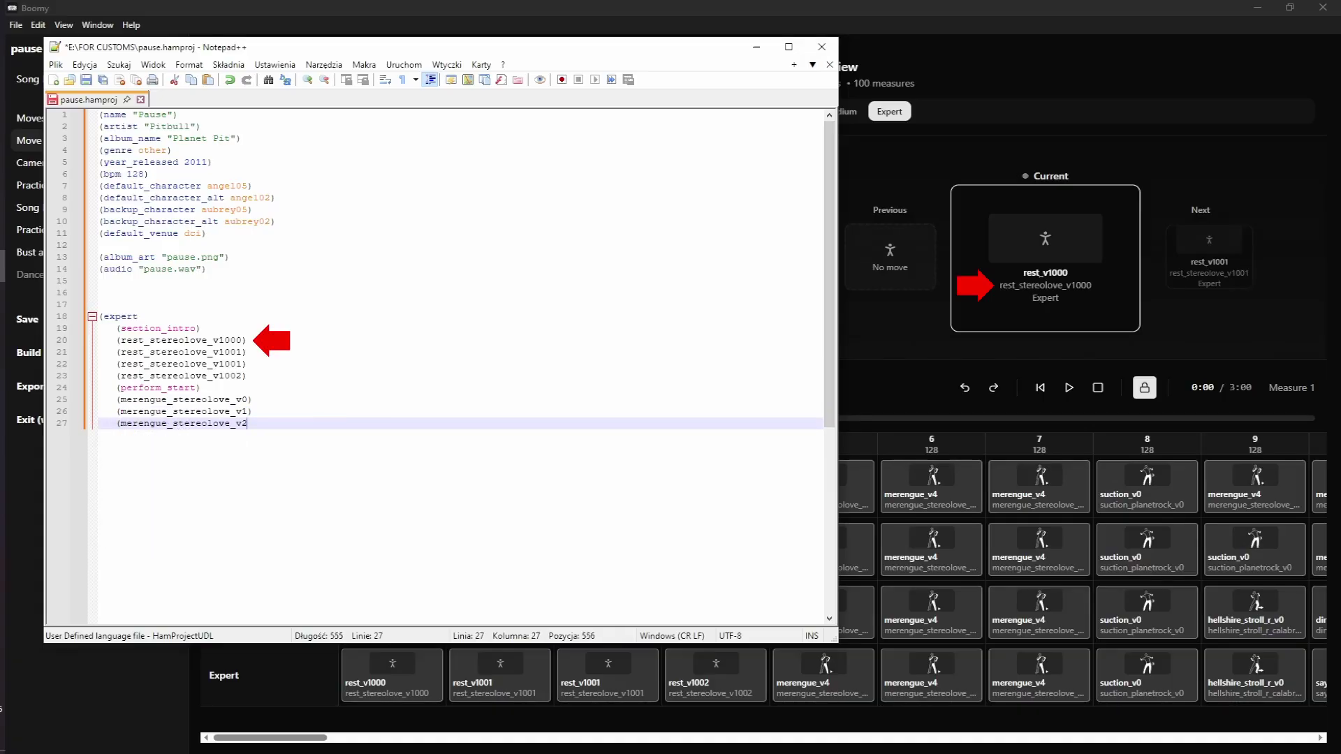
type(")")
key("Return")
type("(suction")
key("Return")
type(")")
Add section_chorus and the first chorus moves, checking Boomy for the move order.
key("Return")
type("(section_c")
key("Return")
type(")")
key("Return")
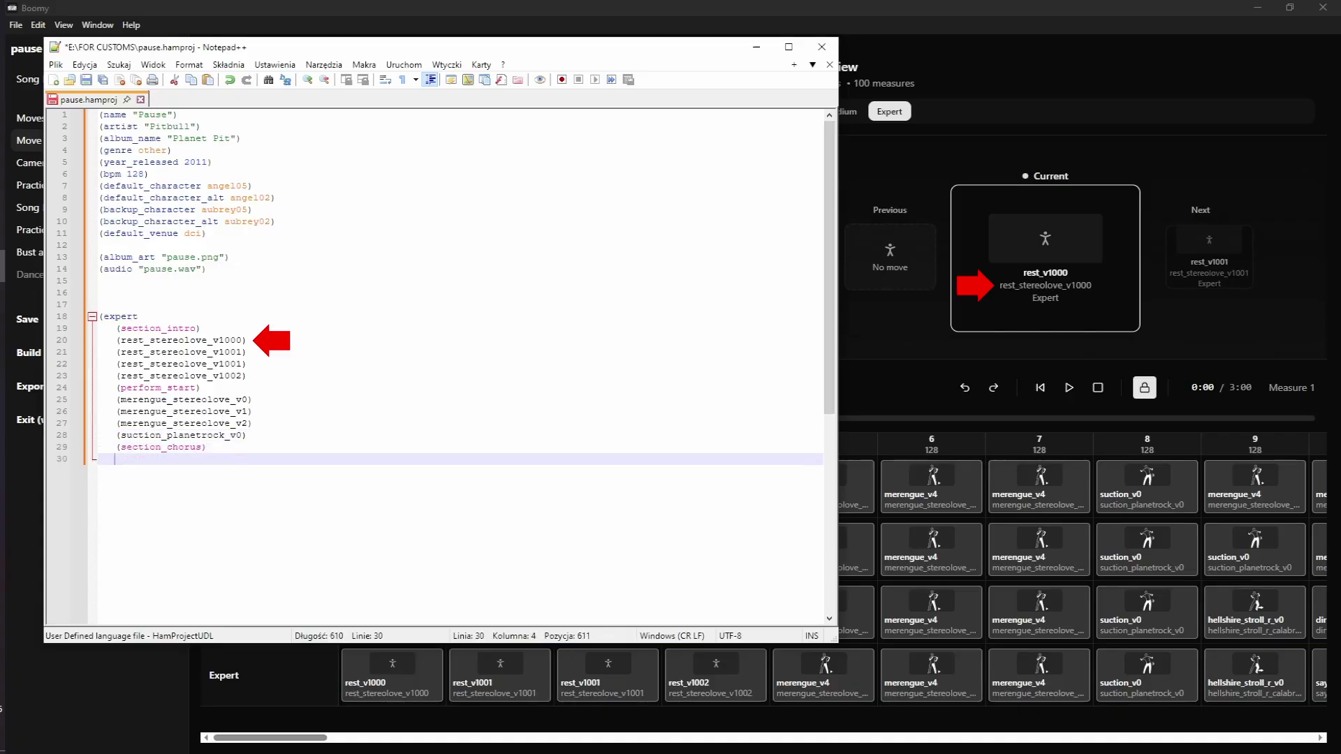
key("alt+Tab")
scroll(764, 589, "right", 8)
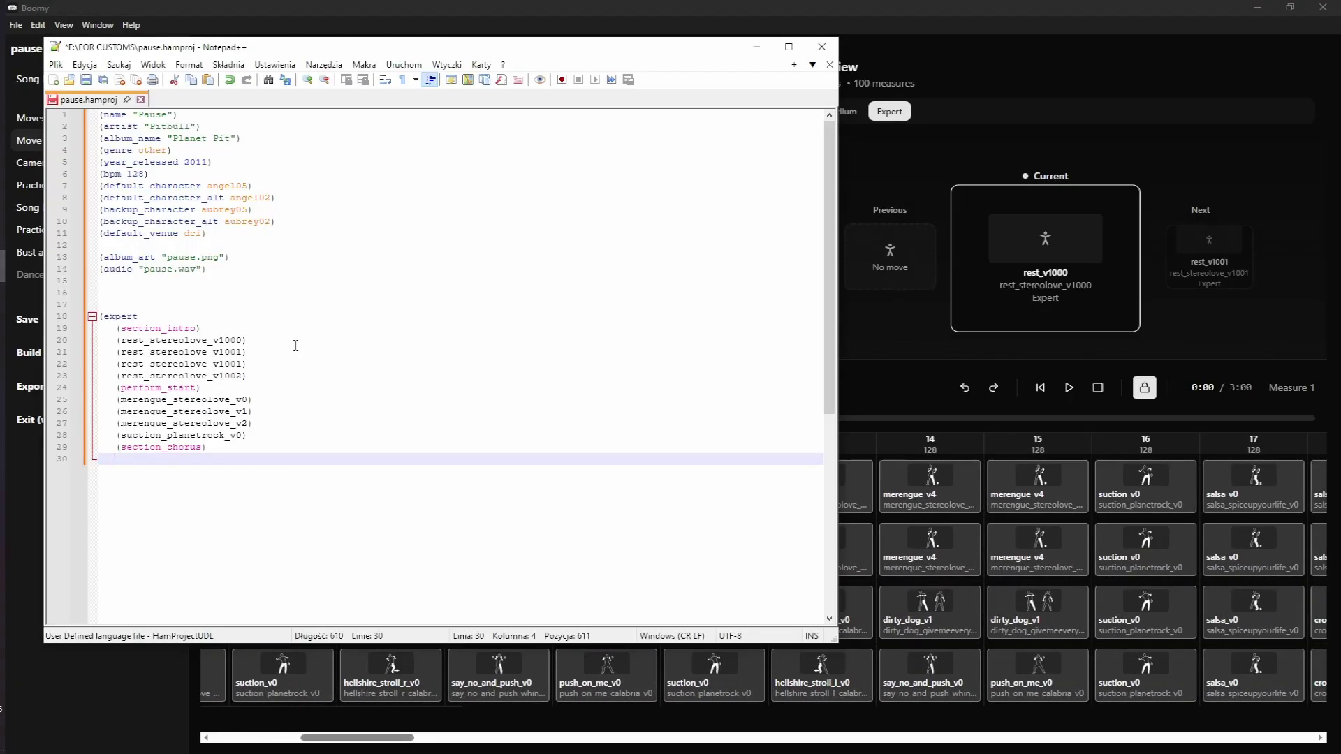
key("alt+Tab")
type("(hell")
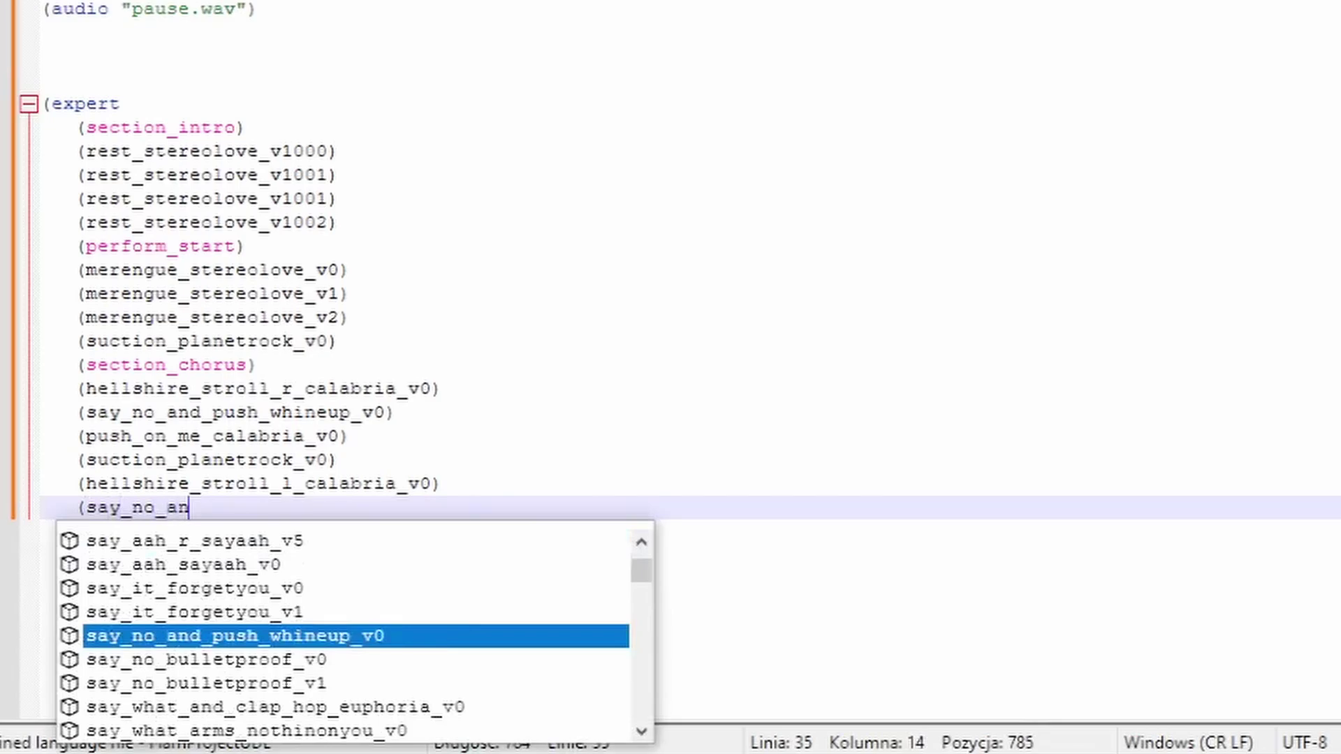
key("Return")
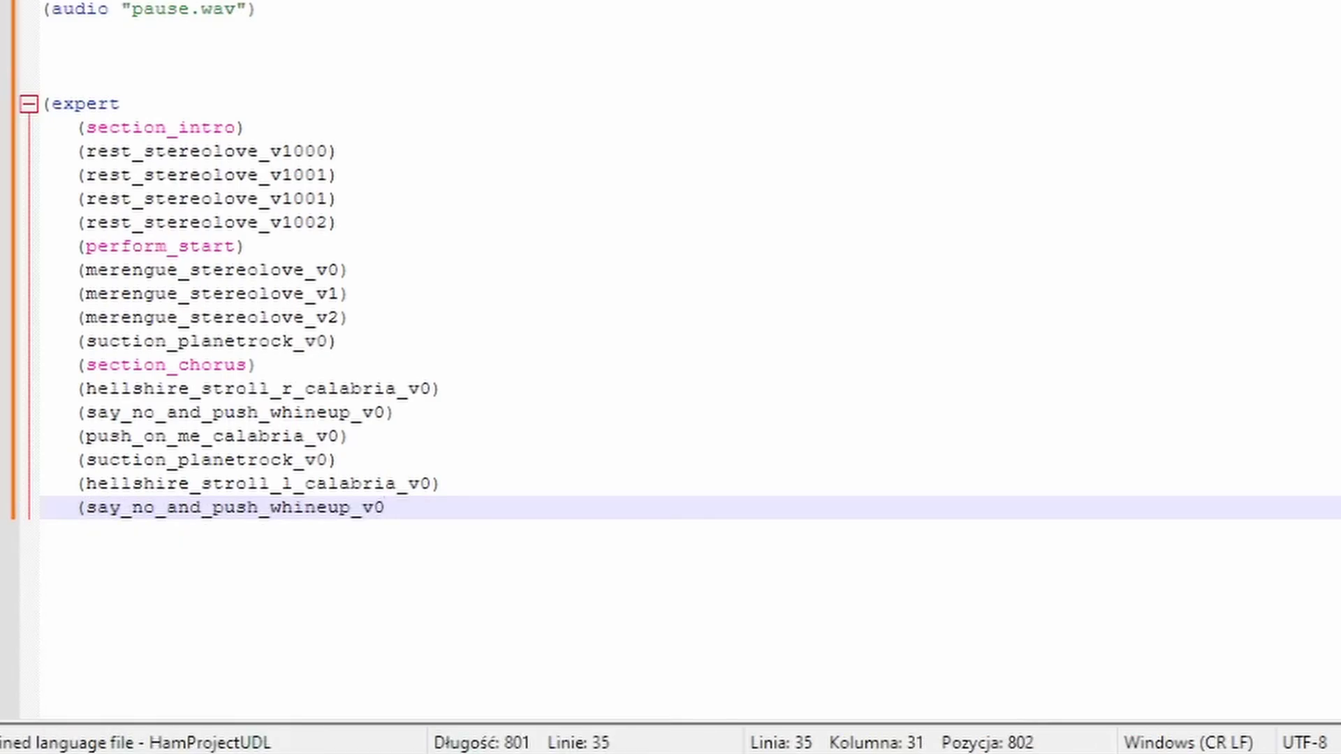
type("flip")
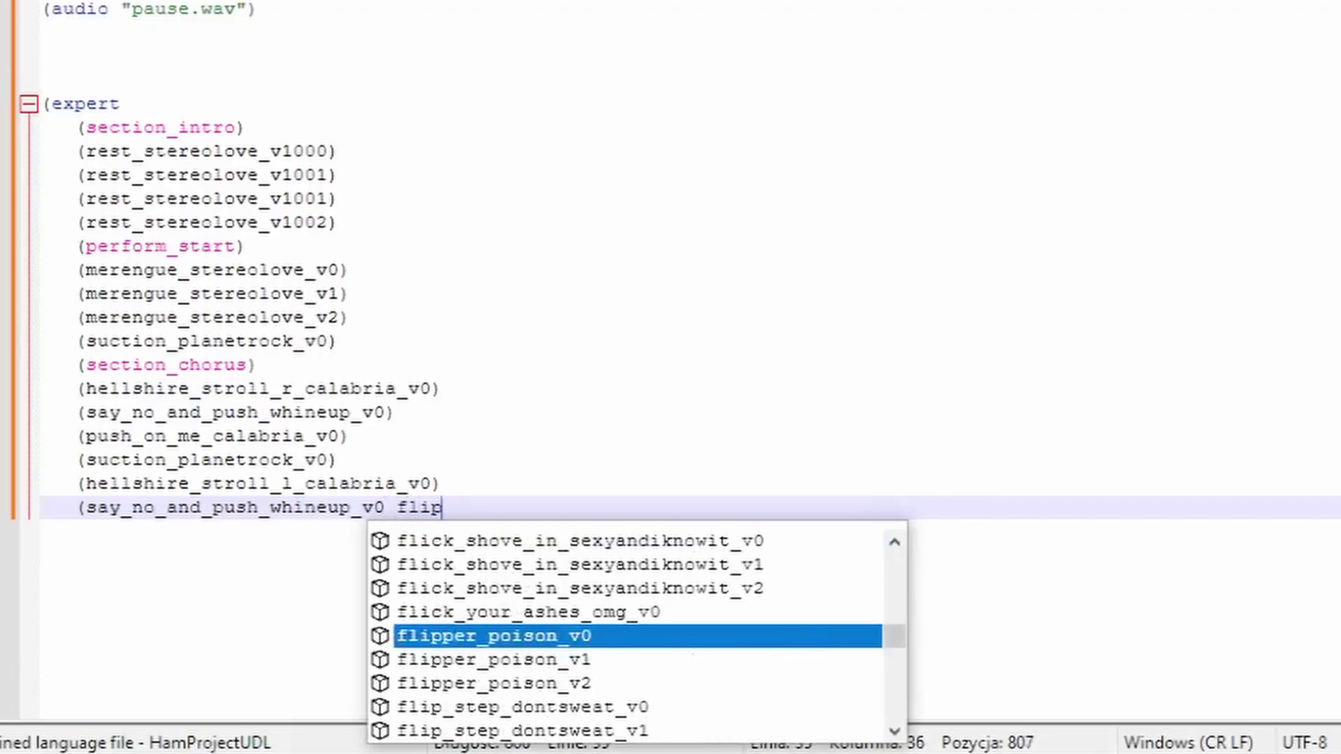
type(")")
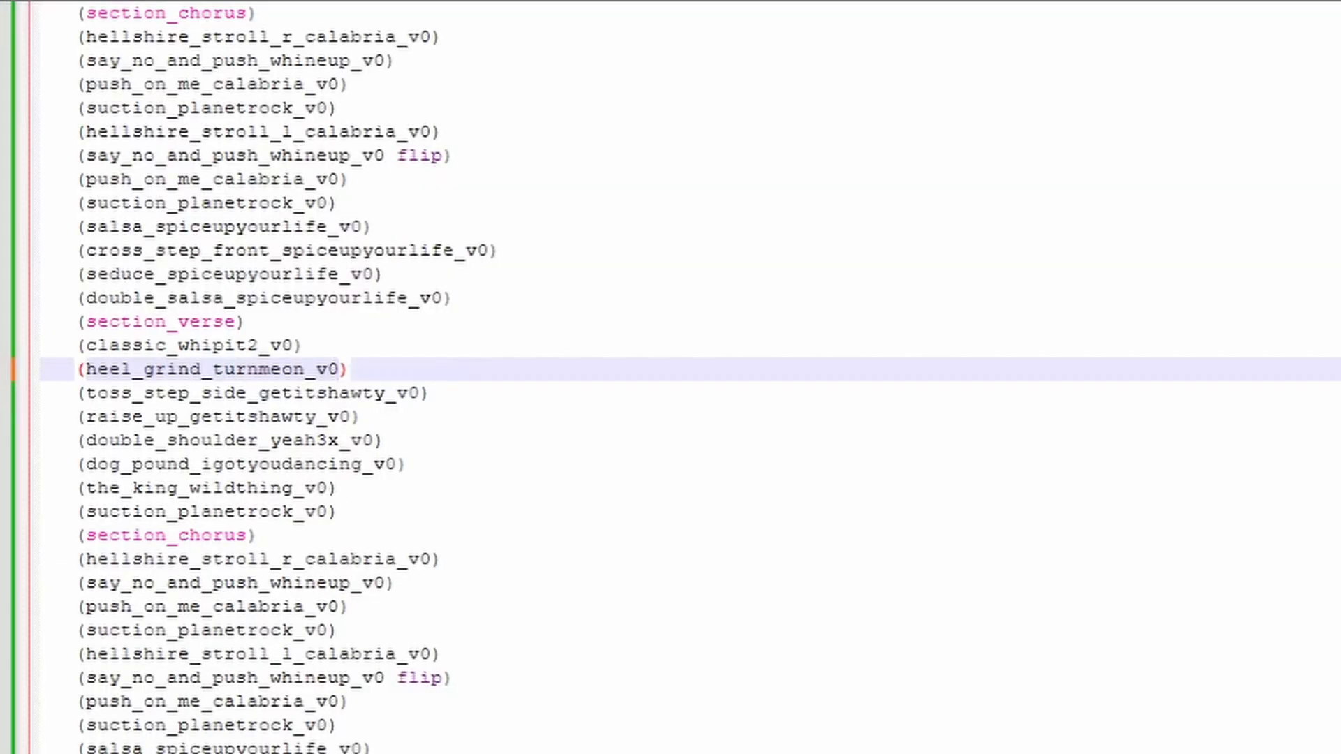
Append clear_right_footik_out clear_left_footik_out to the first verse move.
left_click(607, 635)
left_click(345, 371)
type("clear_")
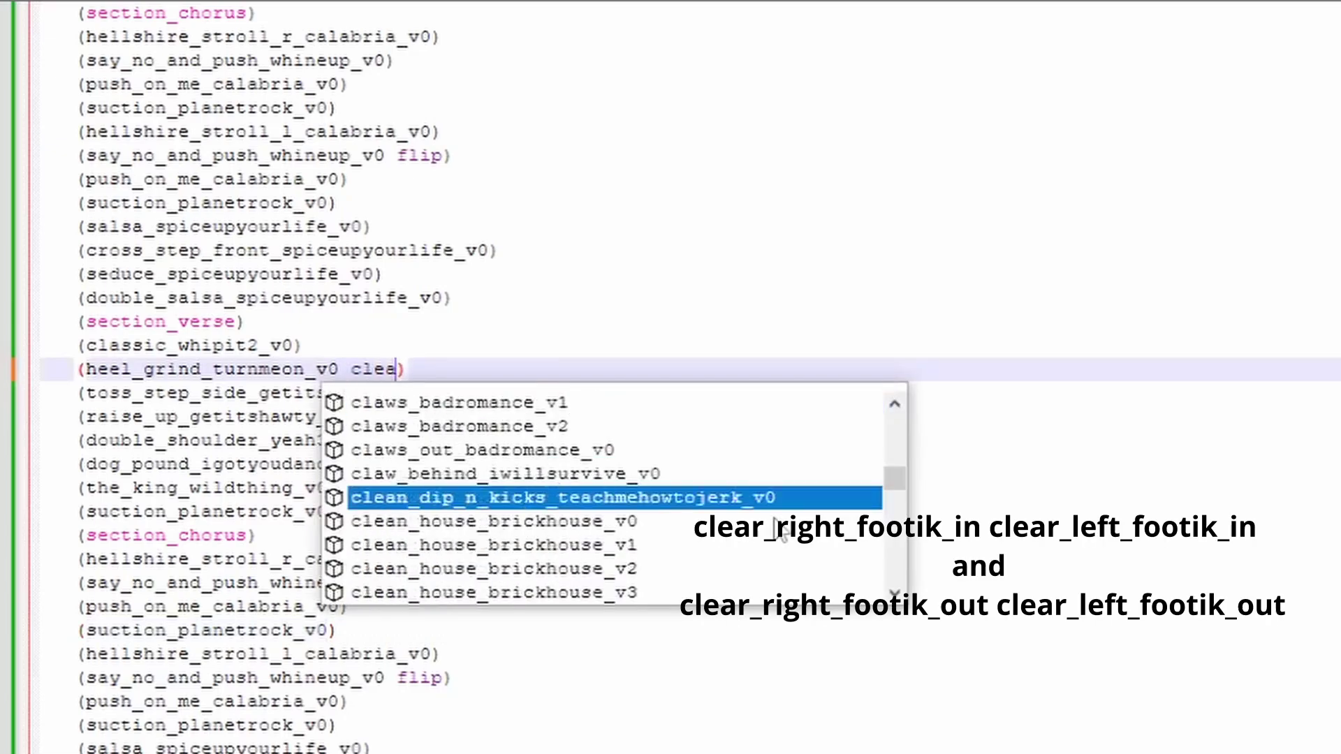
type("right_footik_in")
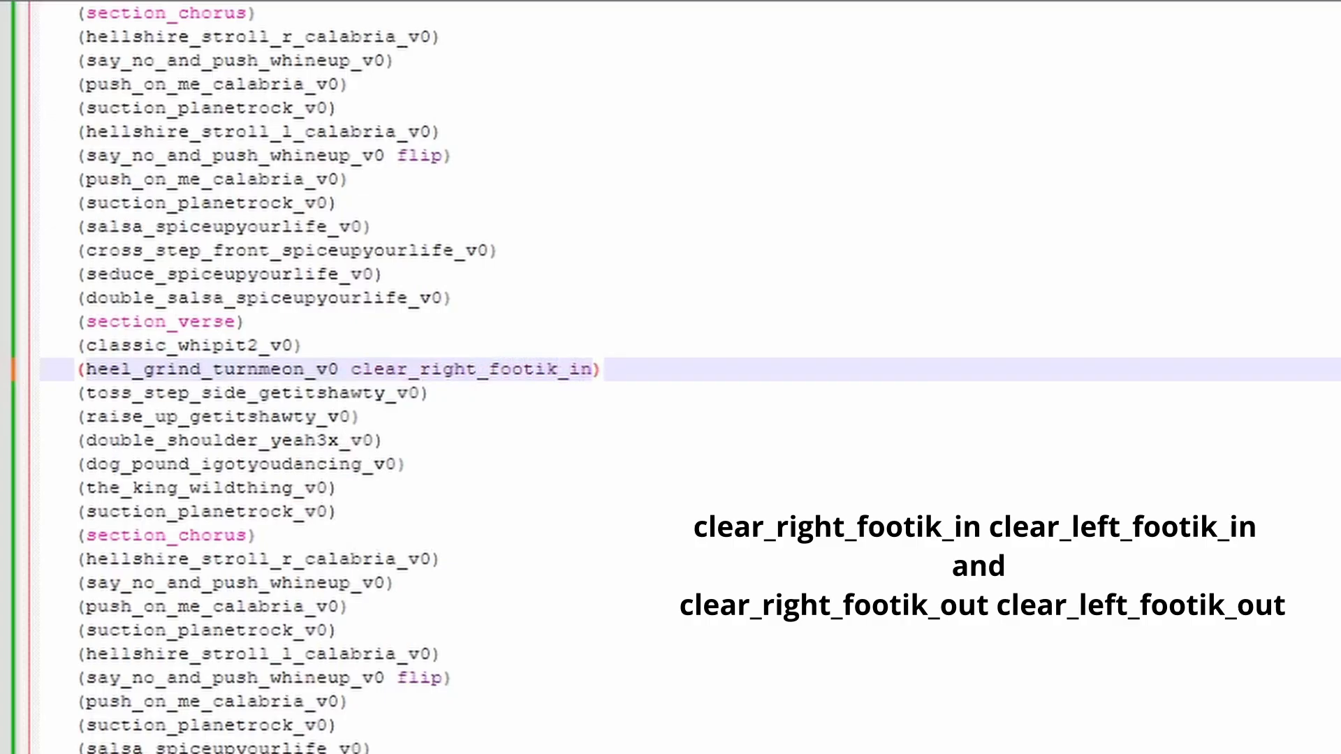
type("clea")
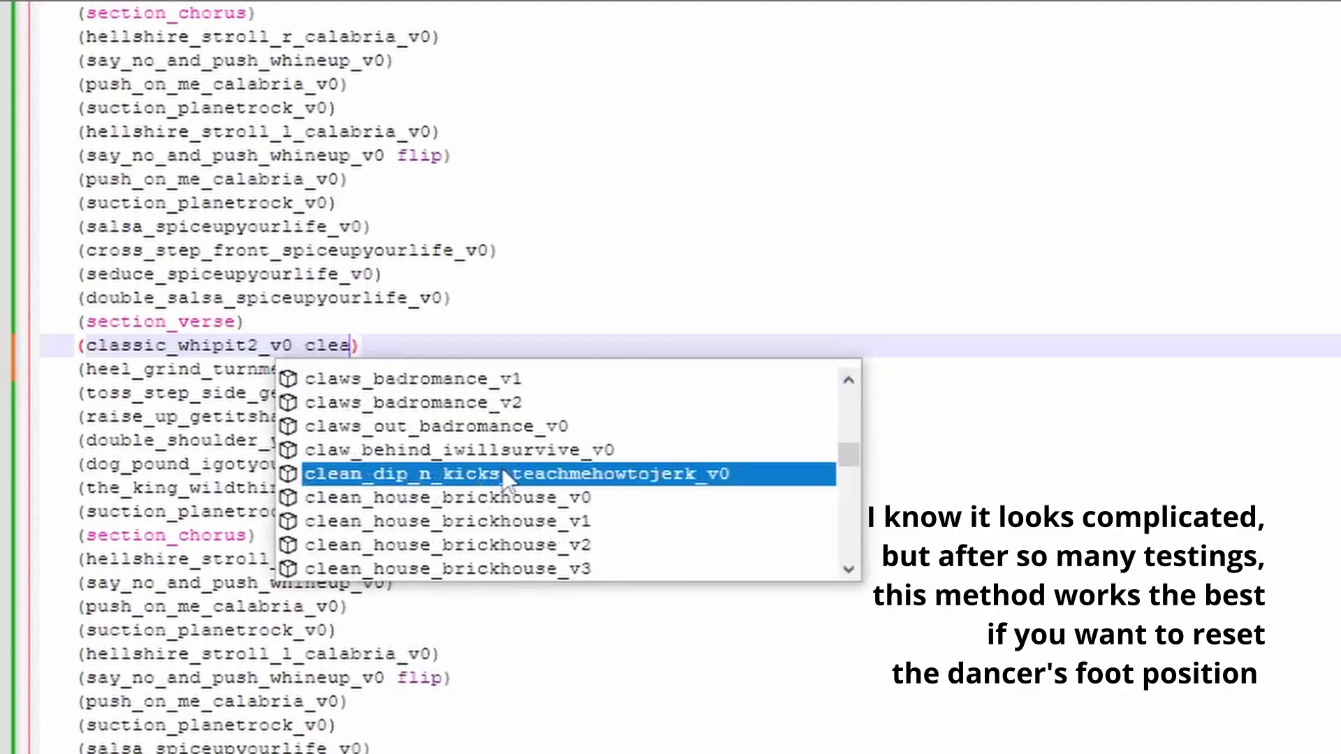
type("r_right")
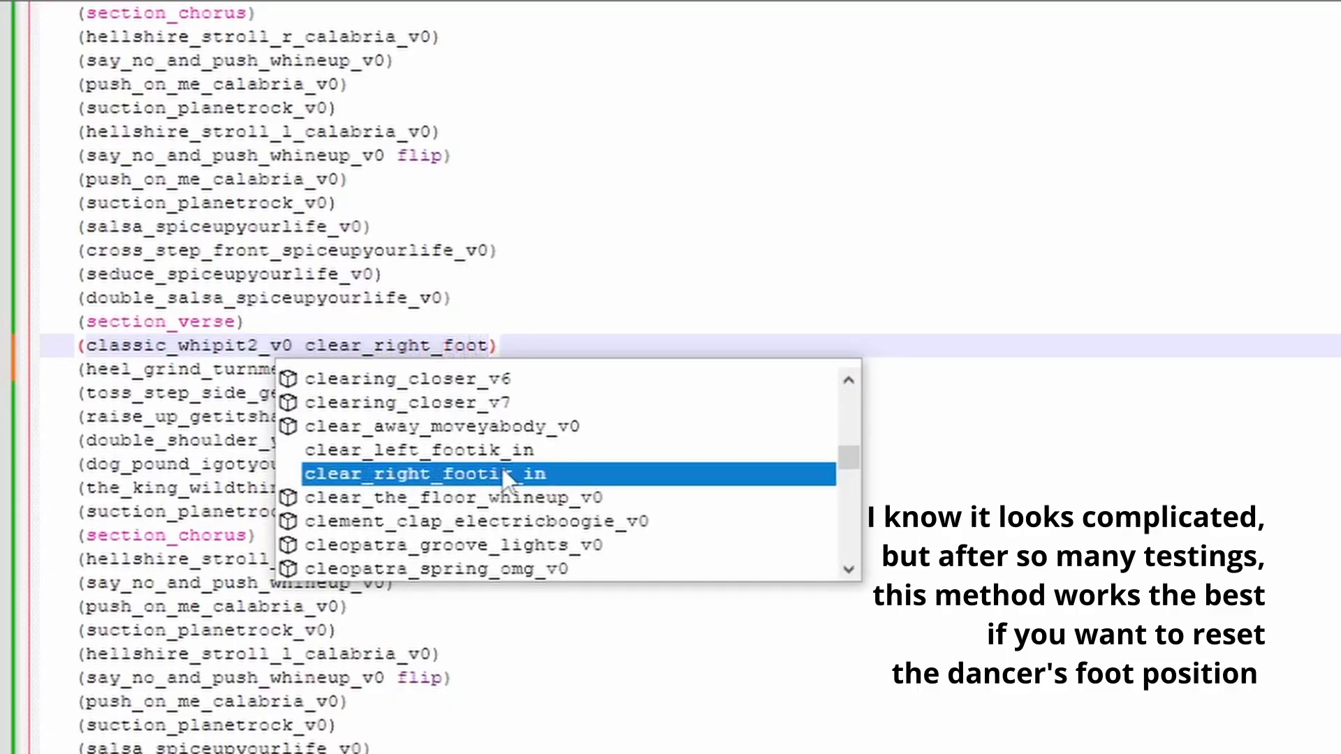
type("_footik_out")
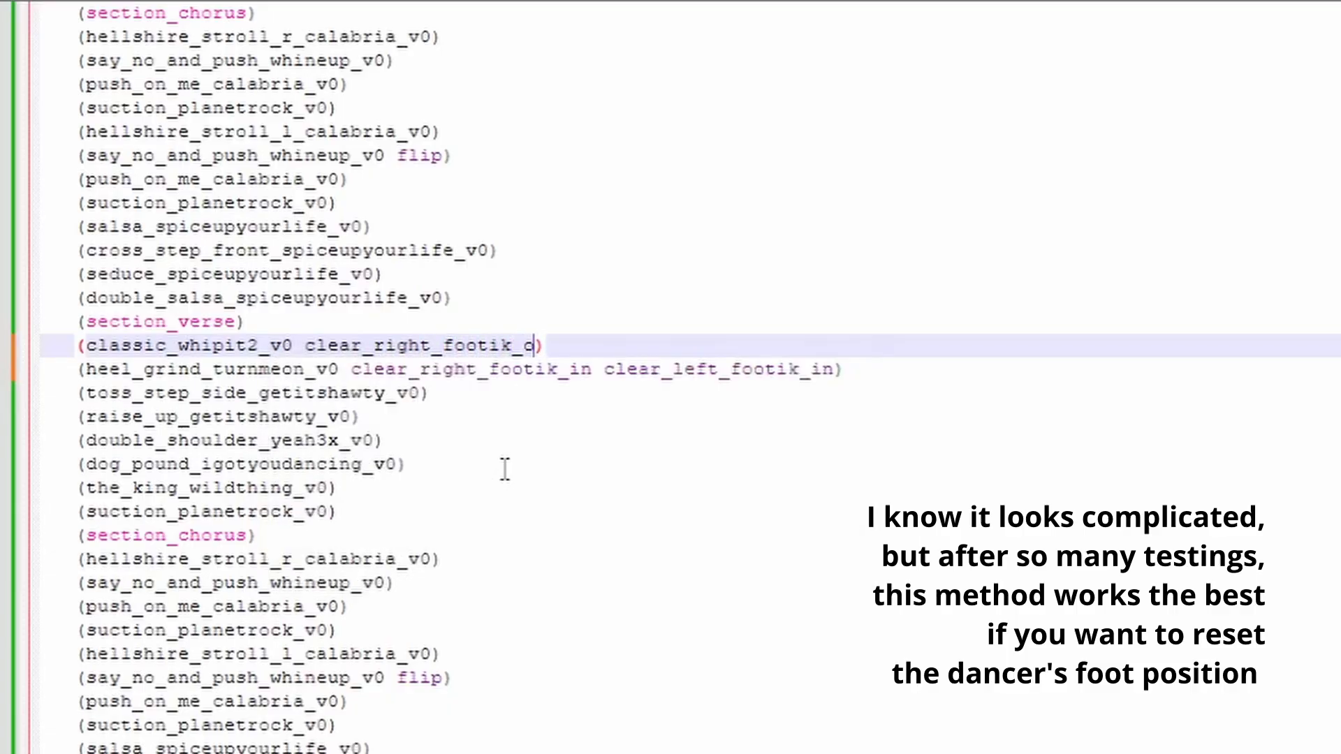
type(" clear_")
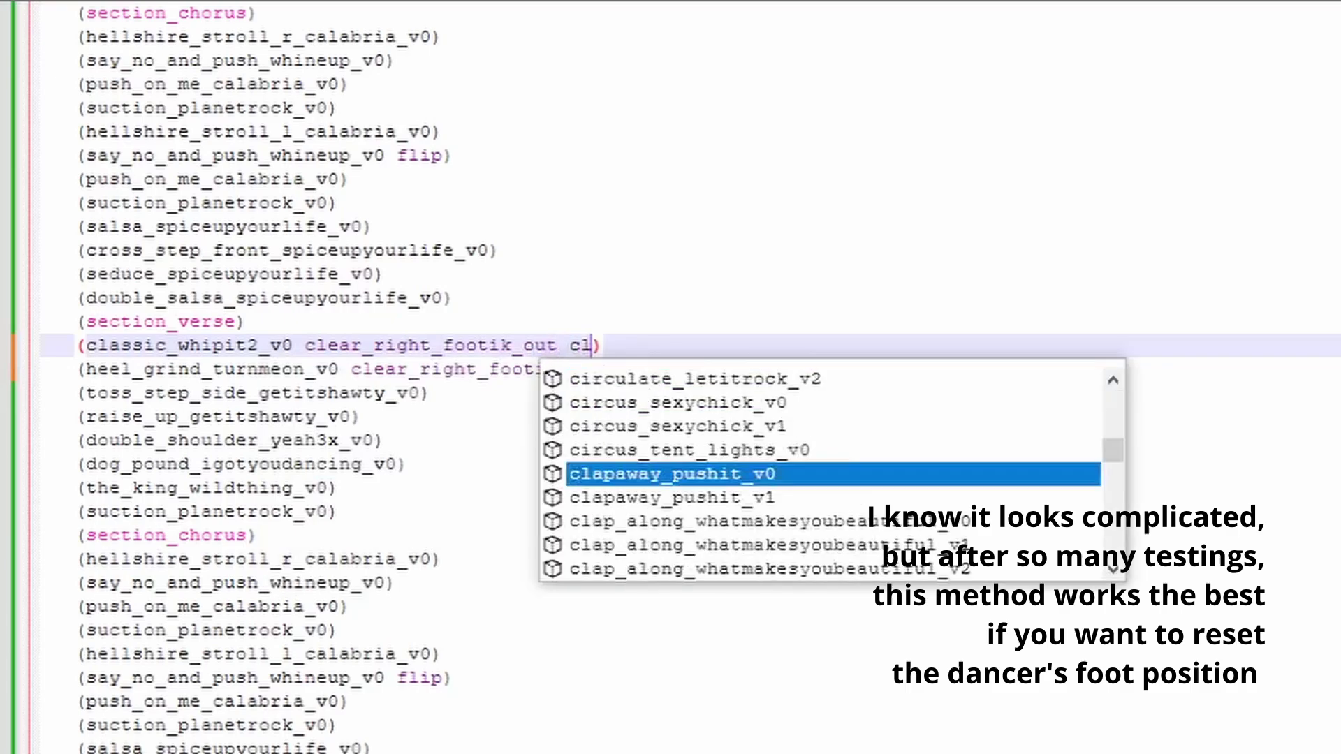
type("left")
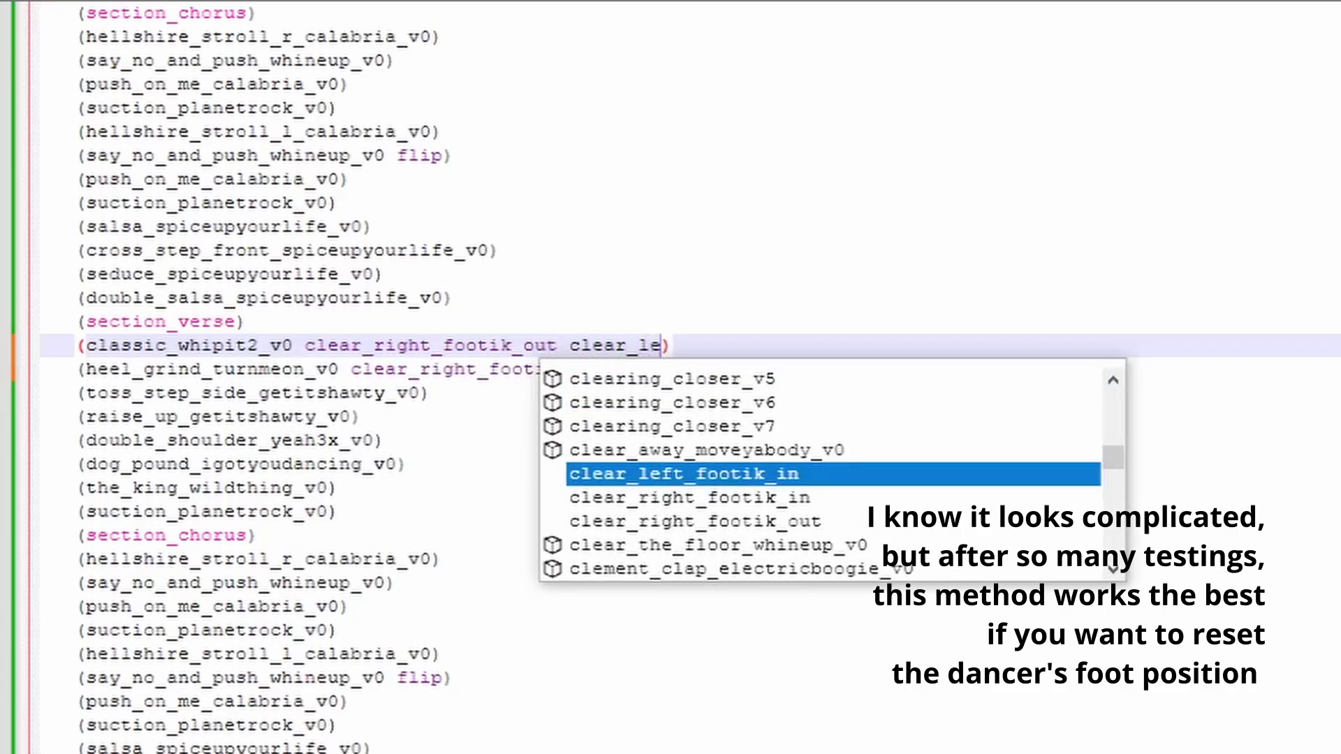
type("_foo")
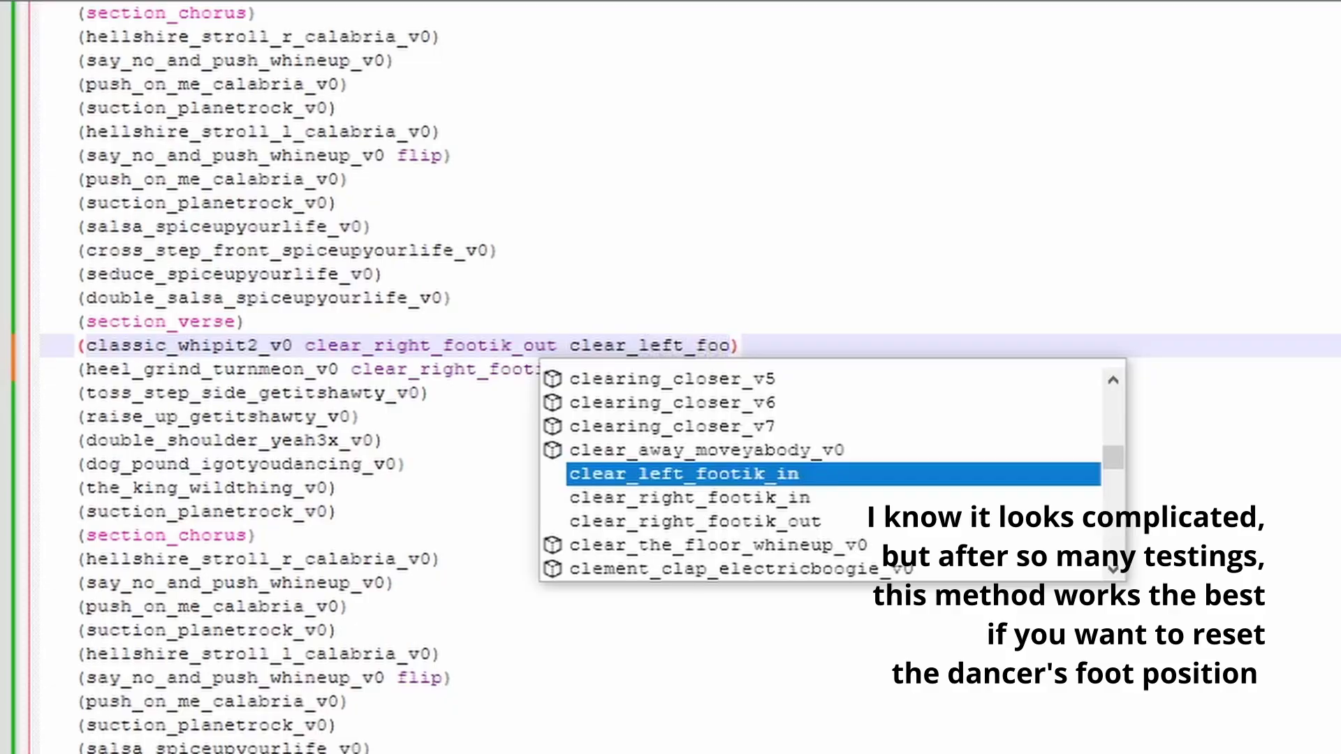
type("tik_out")
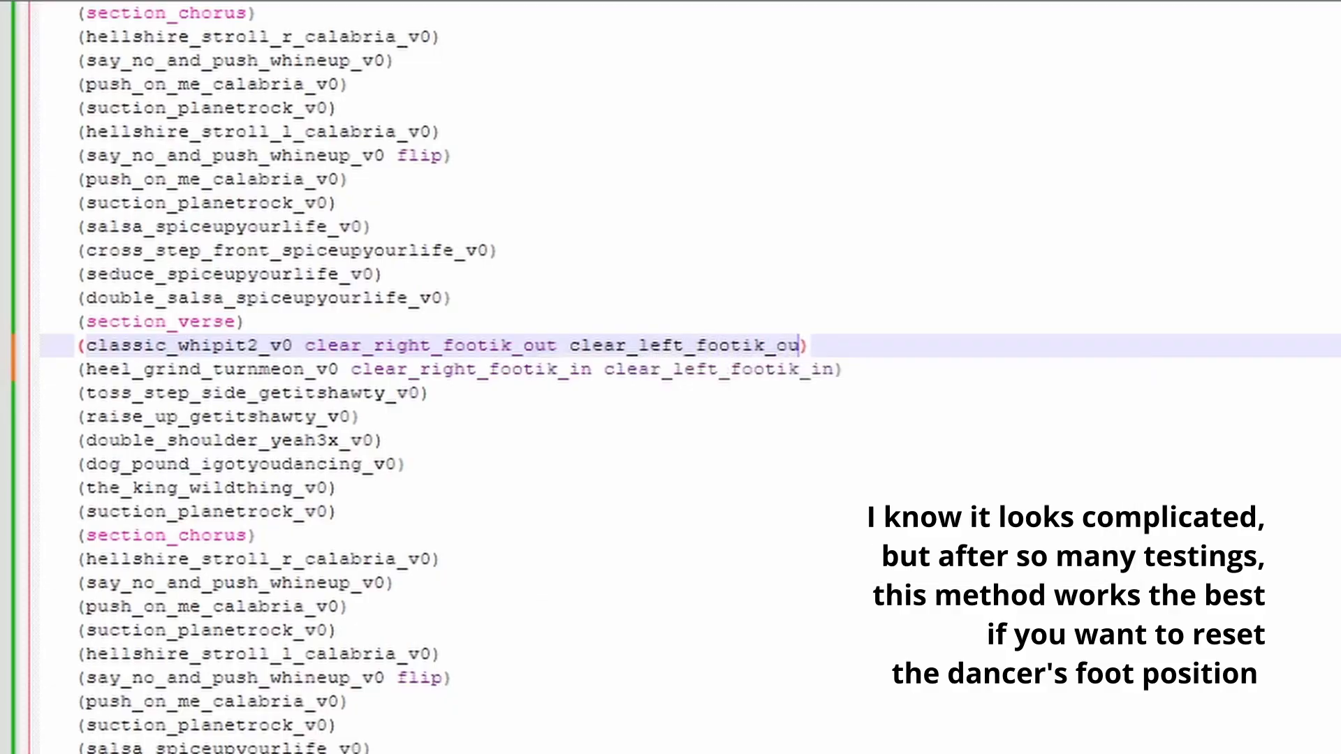
left_click(360, 416)
Paste the footik pairs after double_shoulder_yeah3x_v0 and raise_up_getitshawty_v0.
left_click_drag(833, 369, 362, 370)
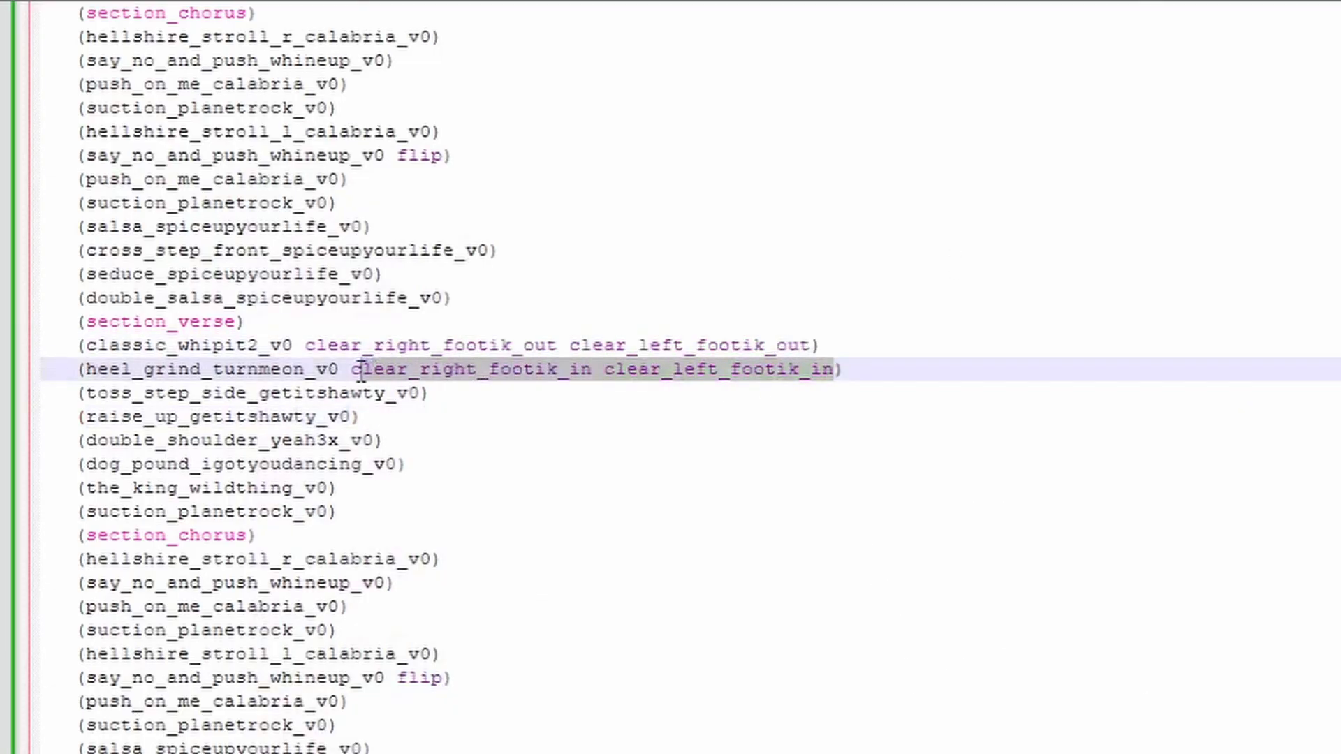
left_click(377, 435)
type("clear_right_footik_in clear_left_footik_in")
left_click_drag(810, 345, 314, 357)
key("ctrl+c")
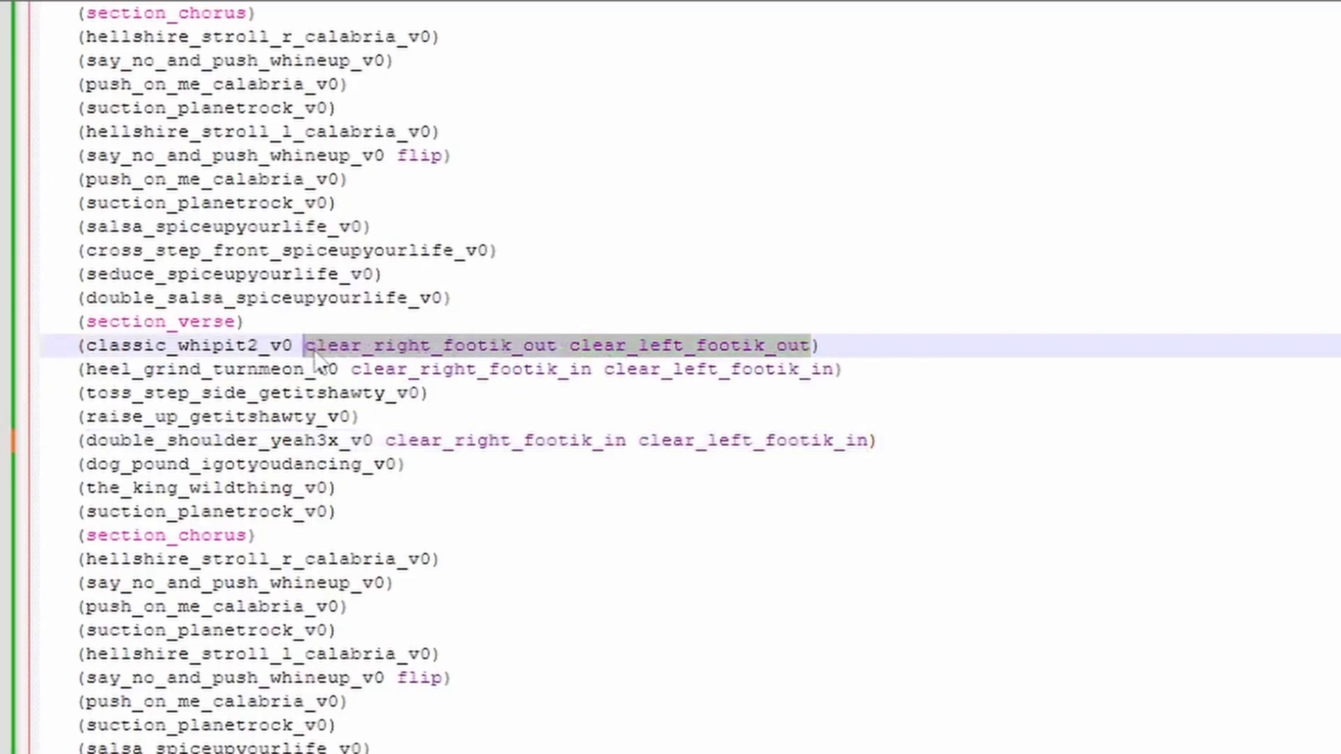
left_click(356, 416)
key("ctrl+v")
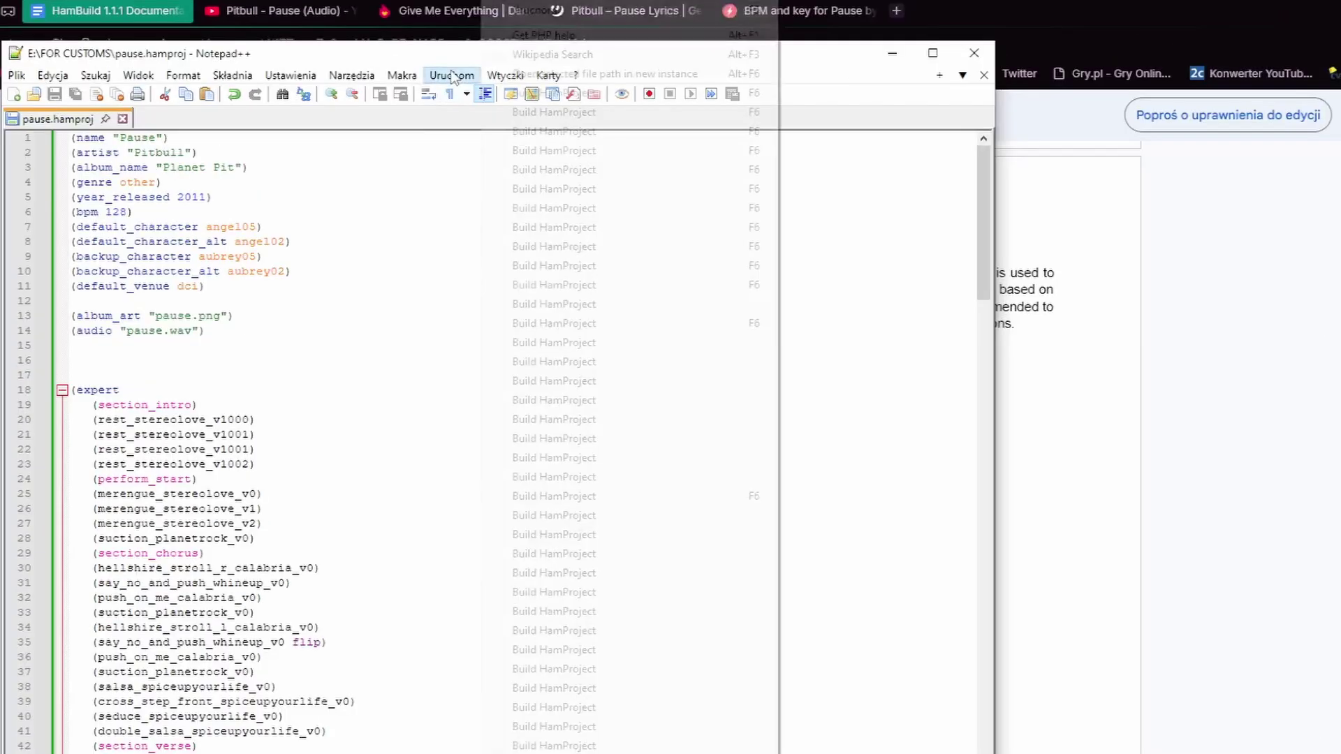
Set the run command to hambuild.exe followed by "$(FULL_CURRENT_PATH)".
left_click(451, 75)
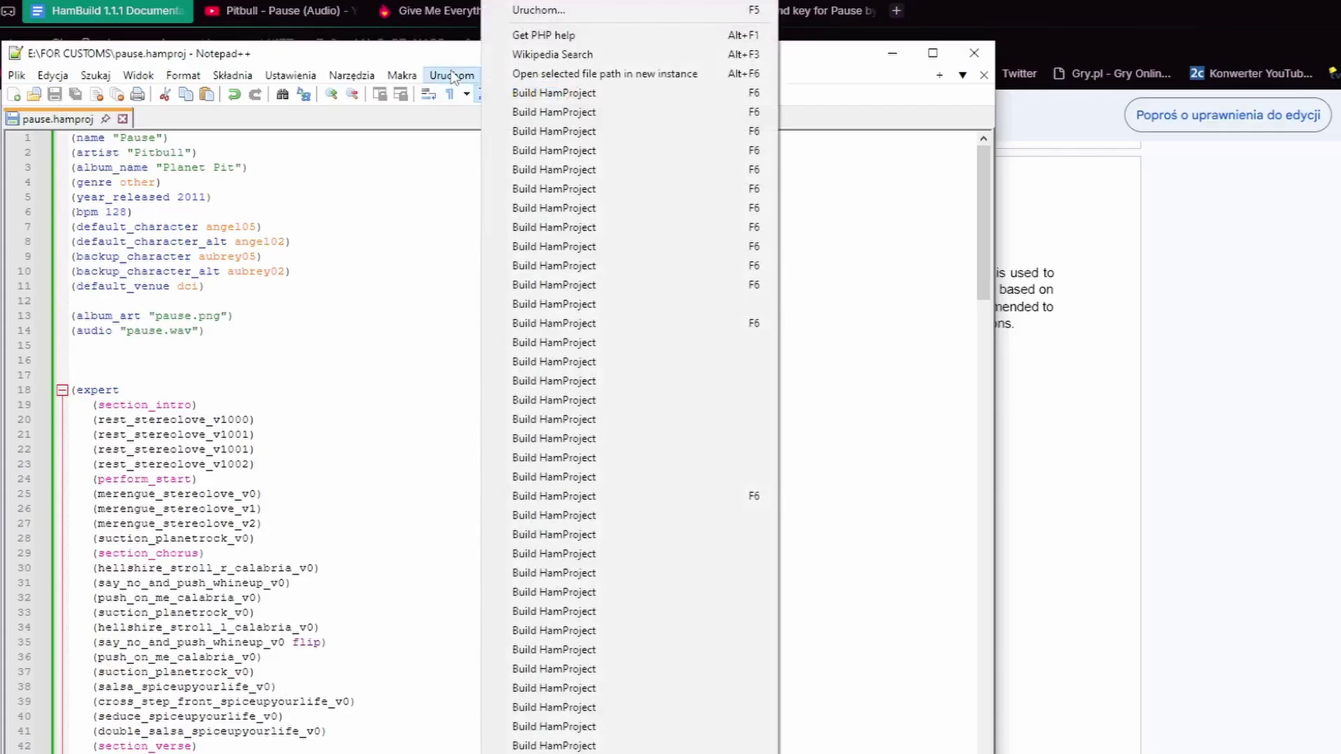
left_click(565, 17)
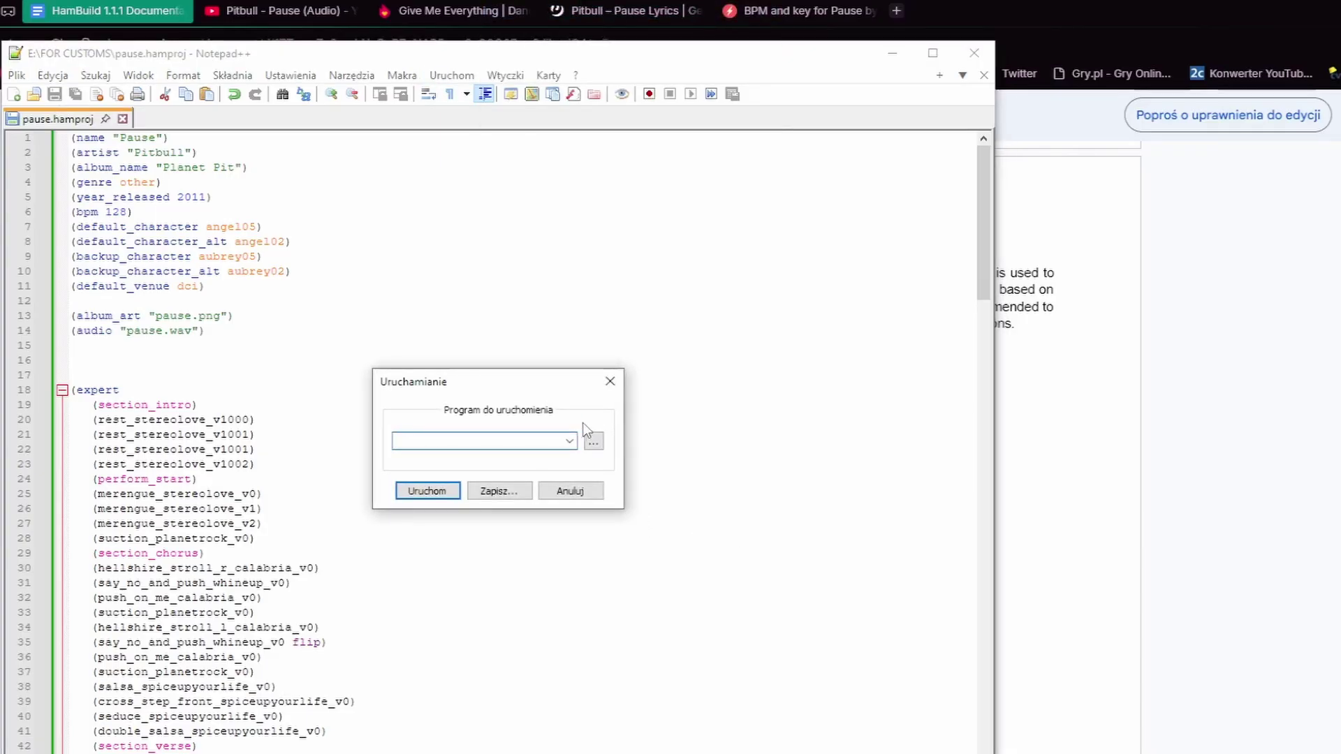
left_click(593, 441)
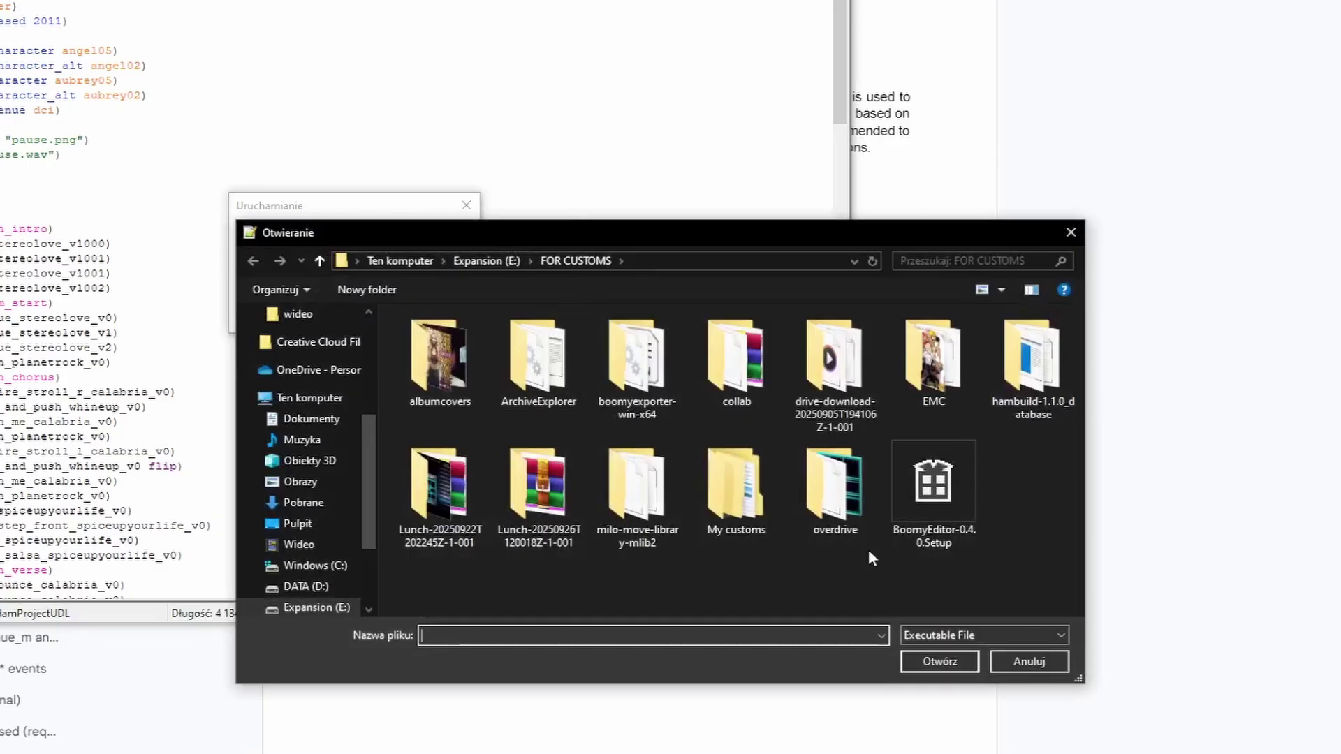
double_click(1032, 360)
left_click(599, 396)
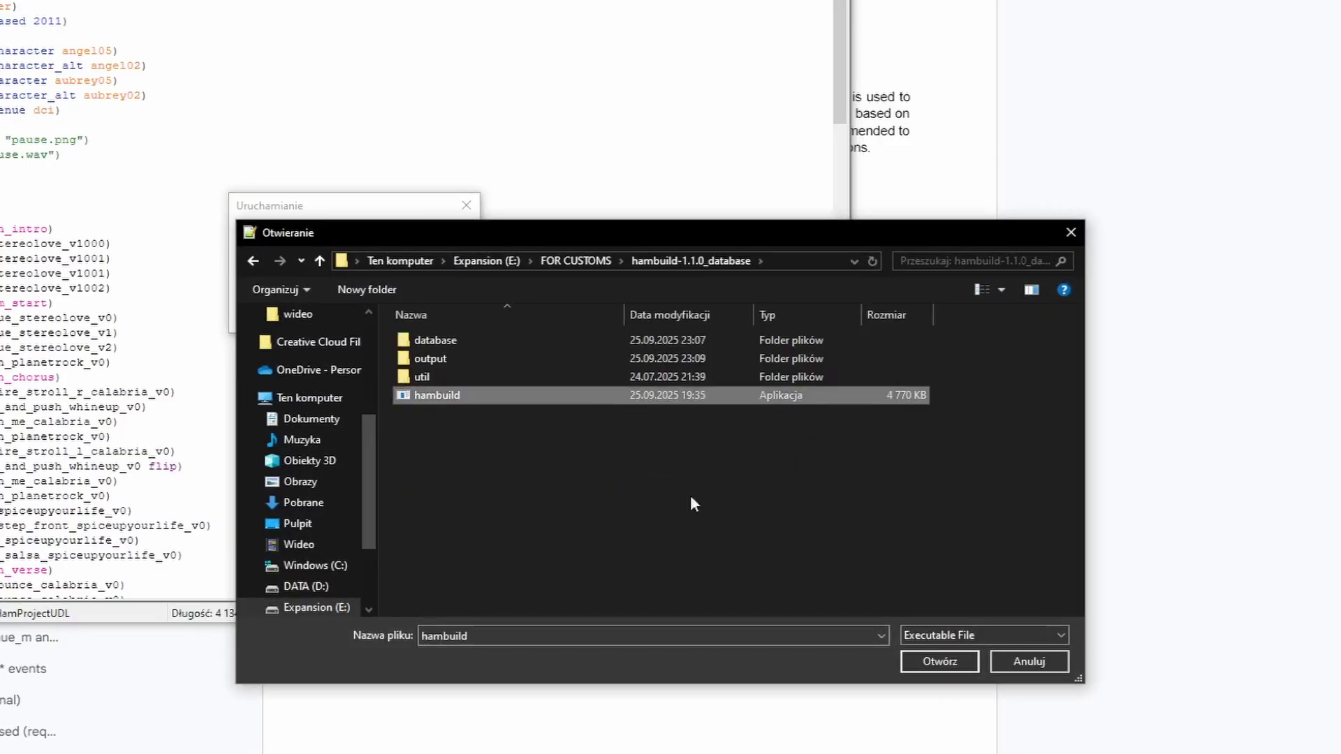
left_click(929, 661)
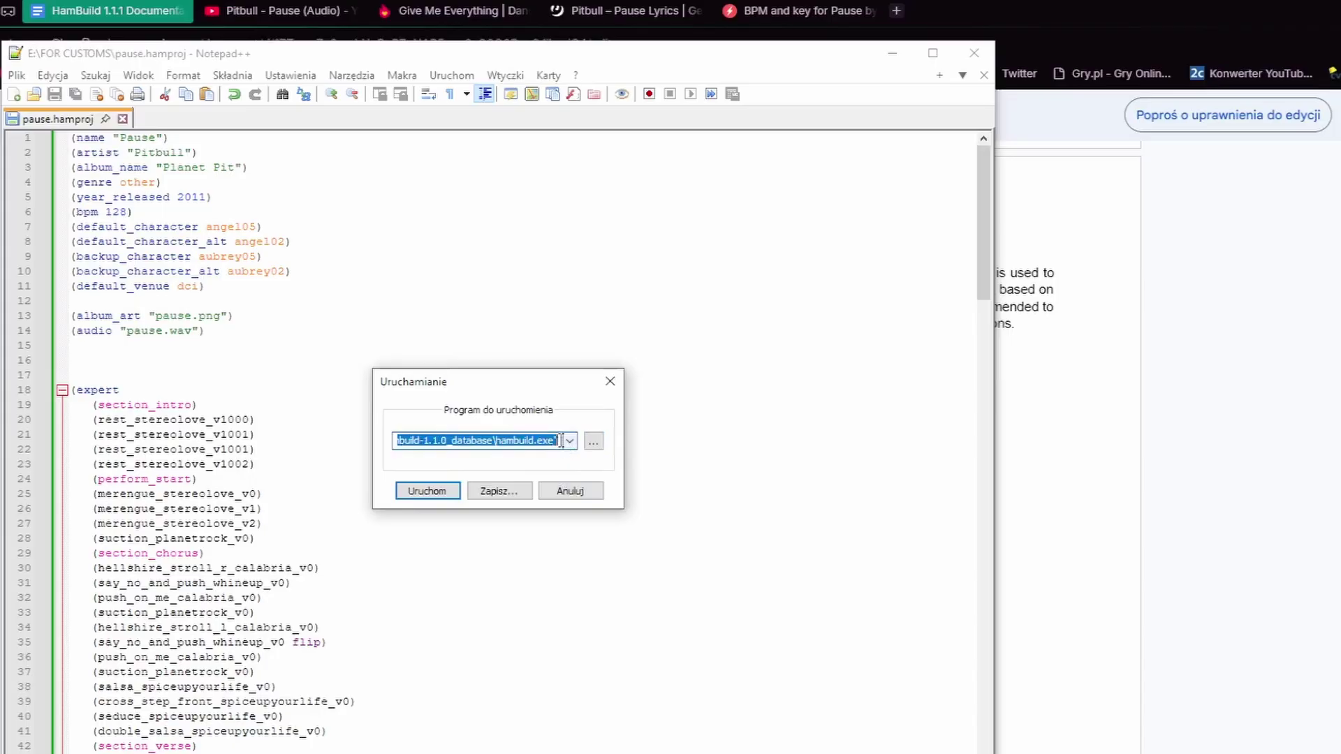
left_click(559, 440)
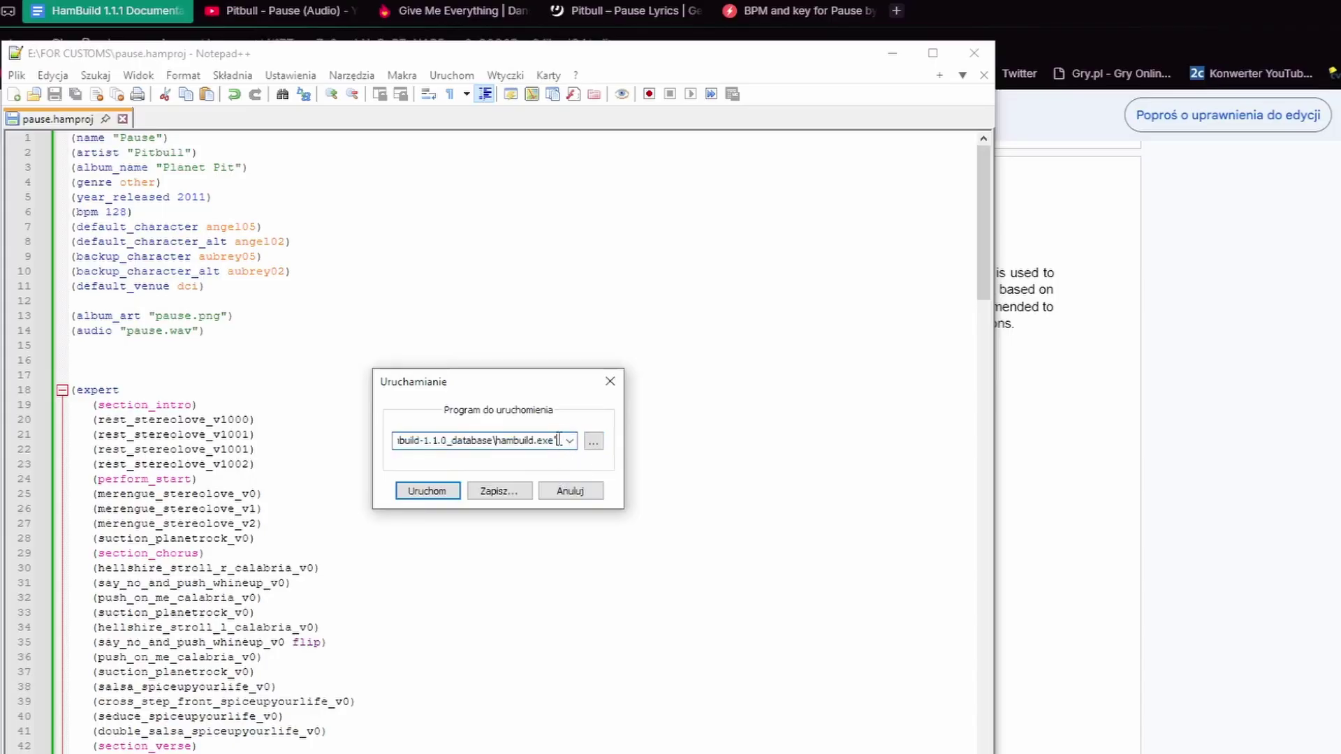
type("\"")
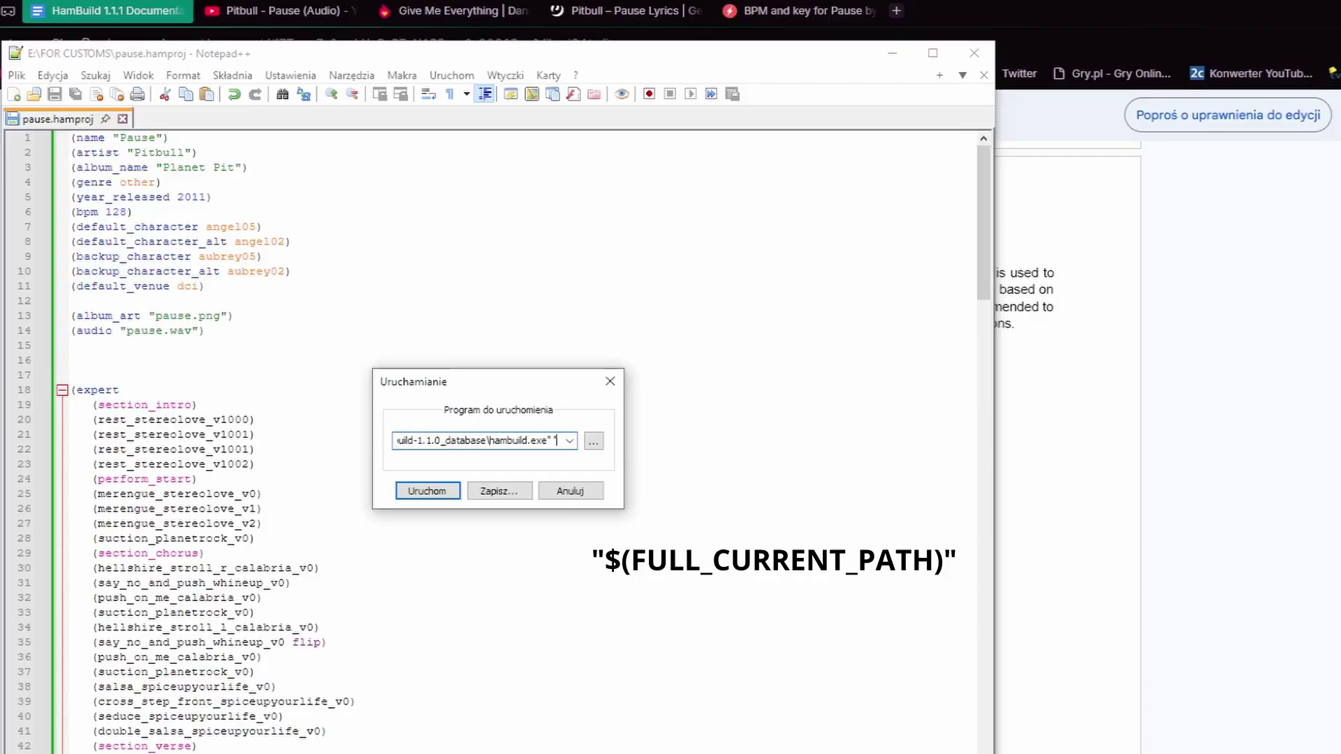
type("$(FULL_CURRENT_PATH)\"")
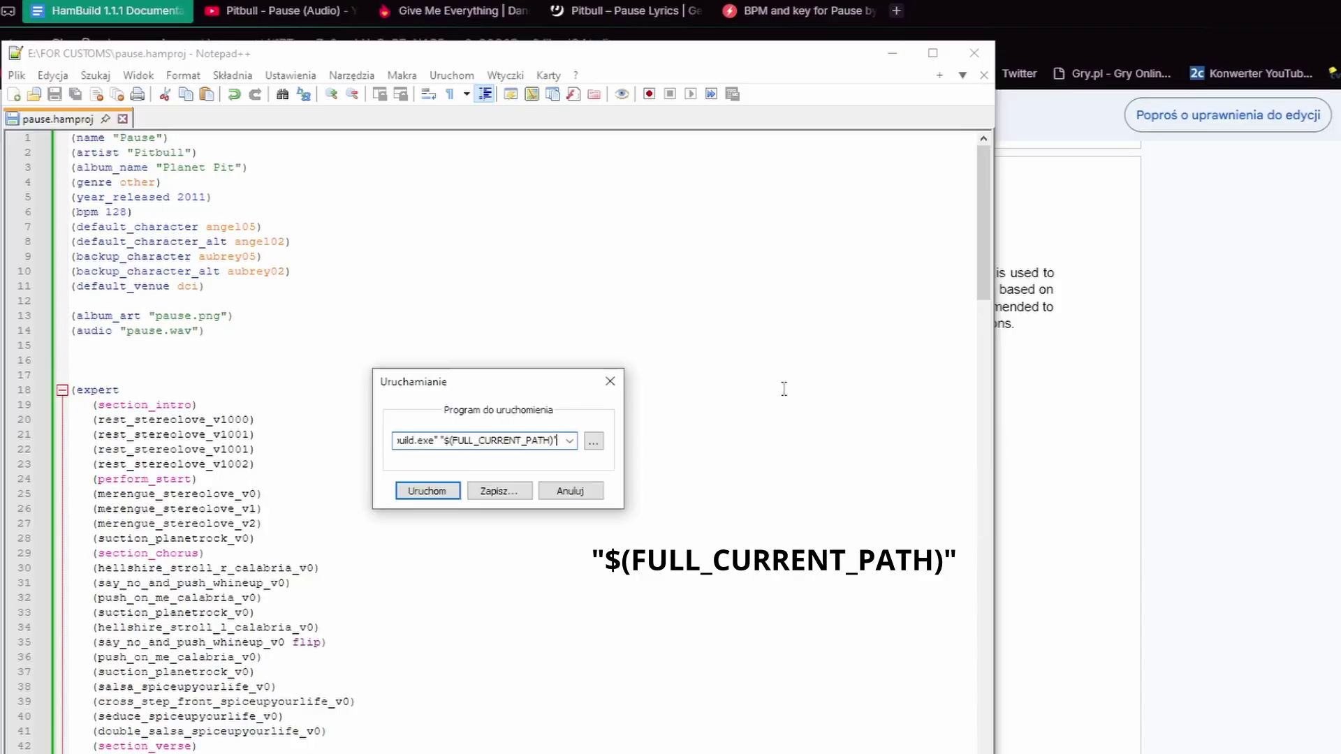
Save the command as Build HamProject with the F6 shortcut.
left_click(489, 497)
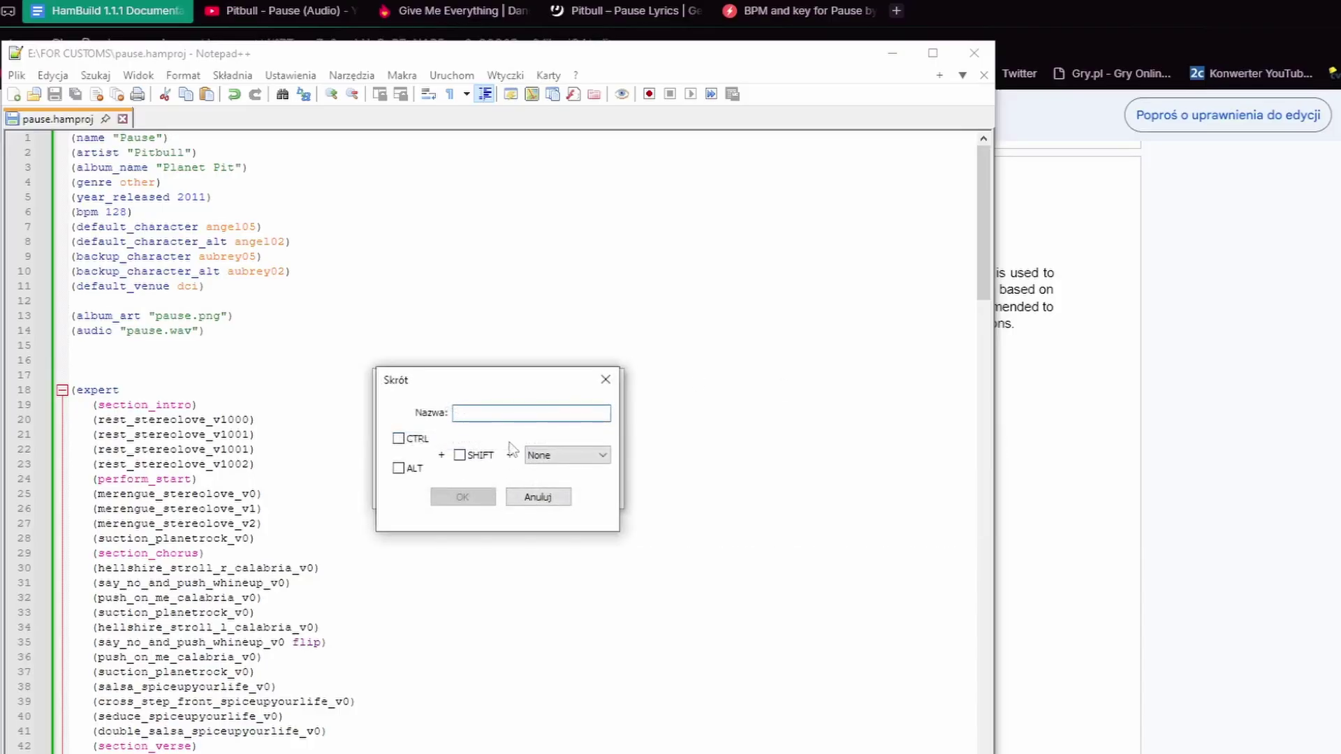
type("Build HamProject")
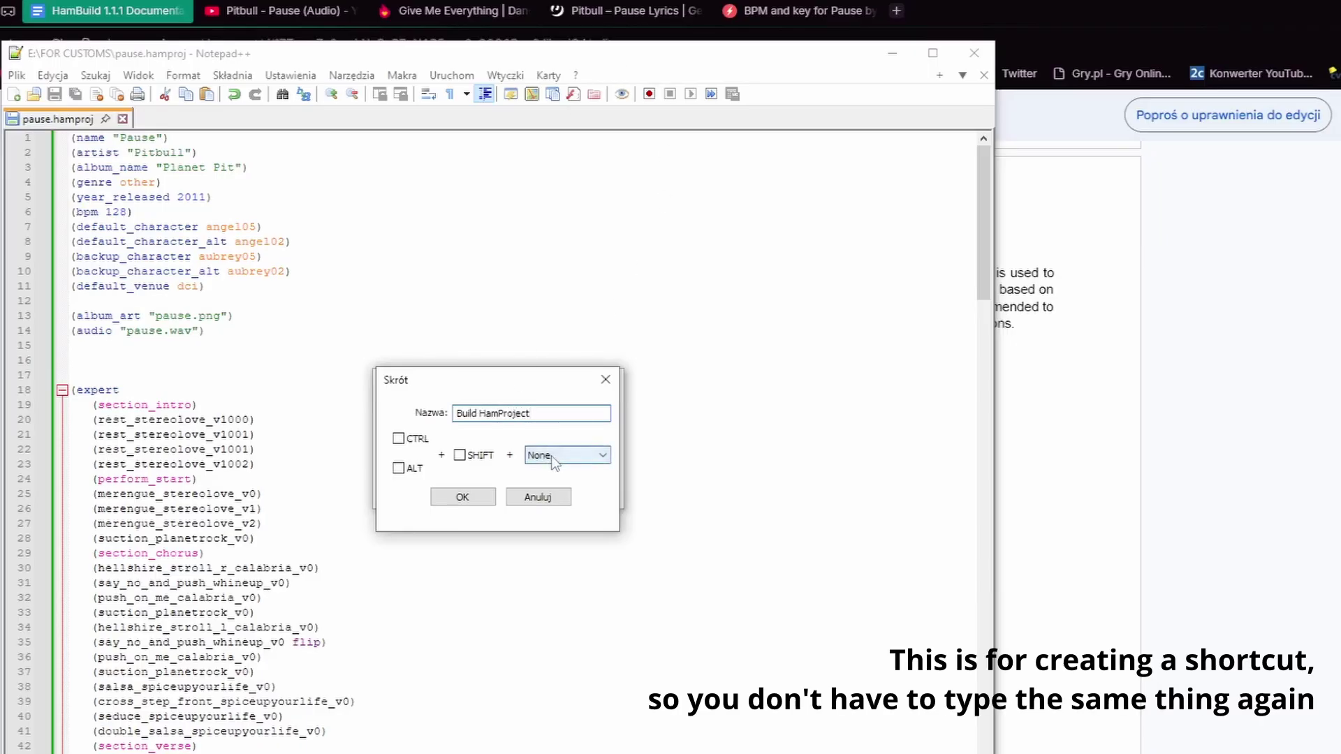
left_click(552, 458)
left_click_drag(606, 506, 623, 709)
left_click(567, 517)
left_click(464, 497)
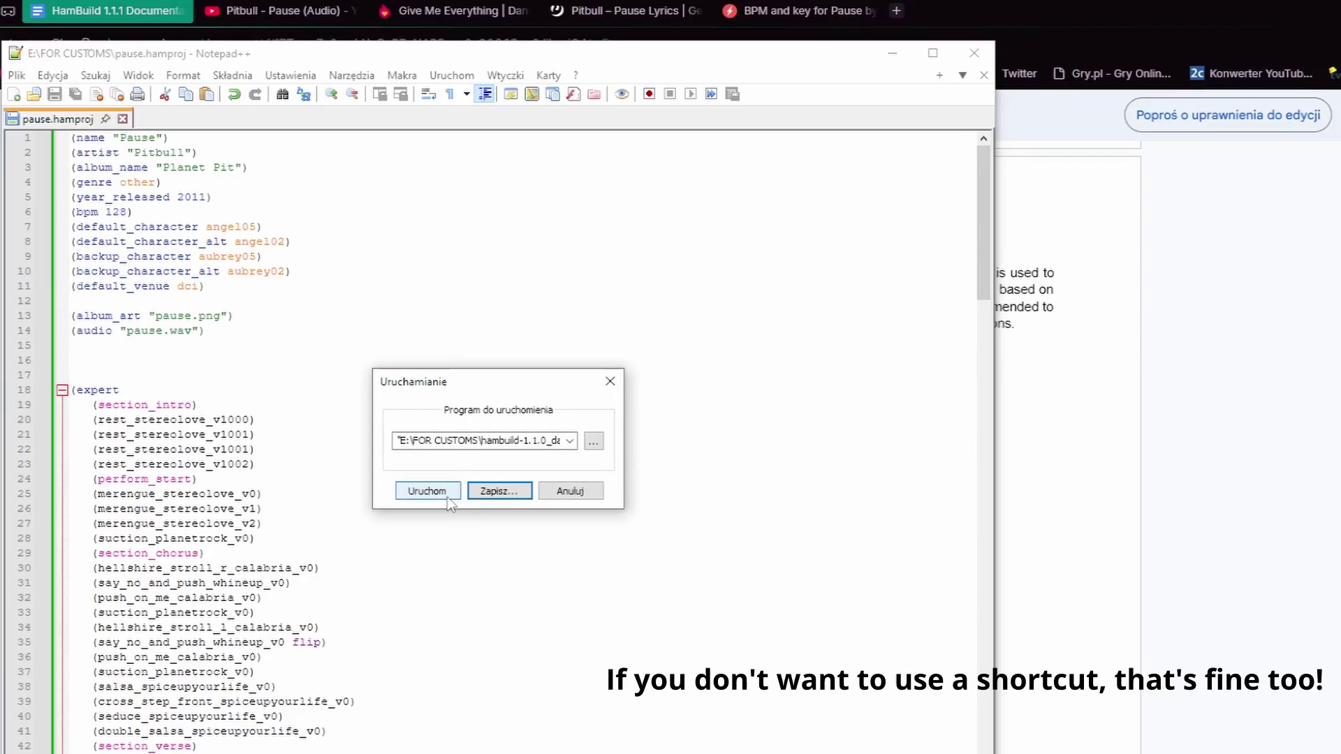
Build pause.hamproj with Build HamProject and drag DC3_Pause into Horizon's Dance Central 3 content.
left_click(448, 498)
left_click(452, 75)
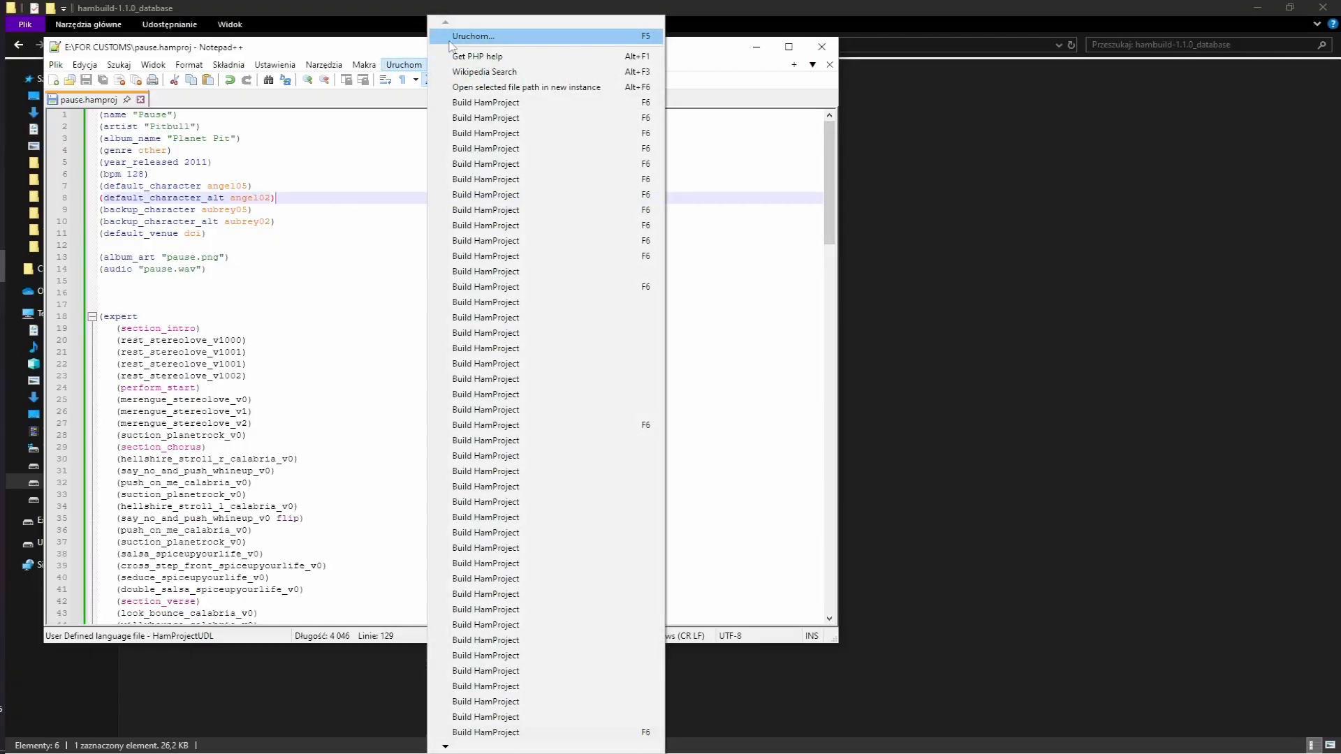
left_click(593, 733)
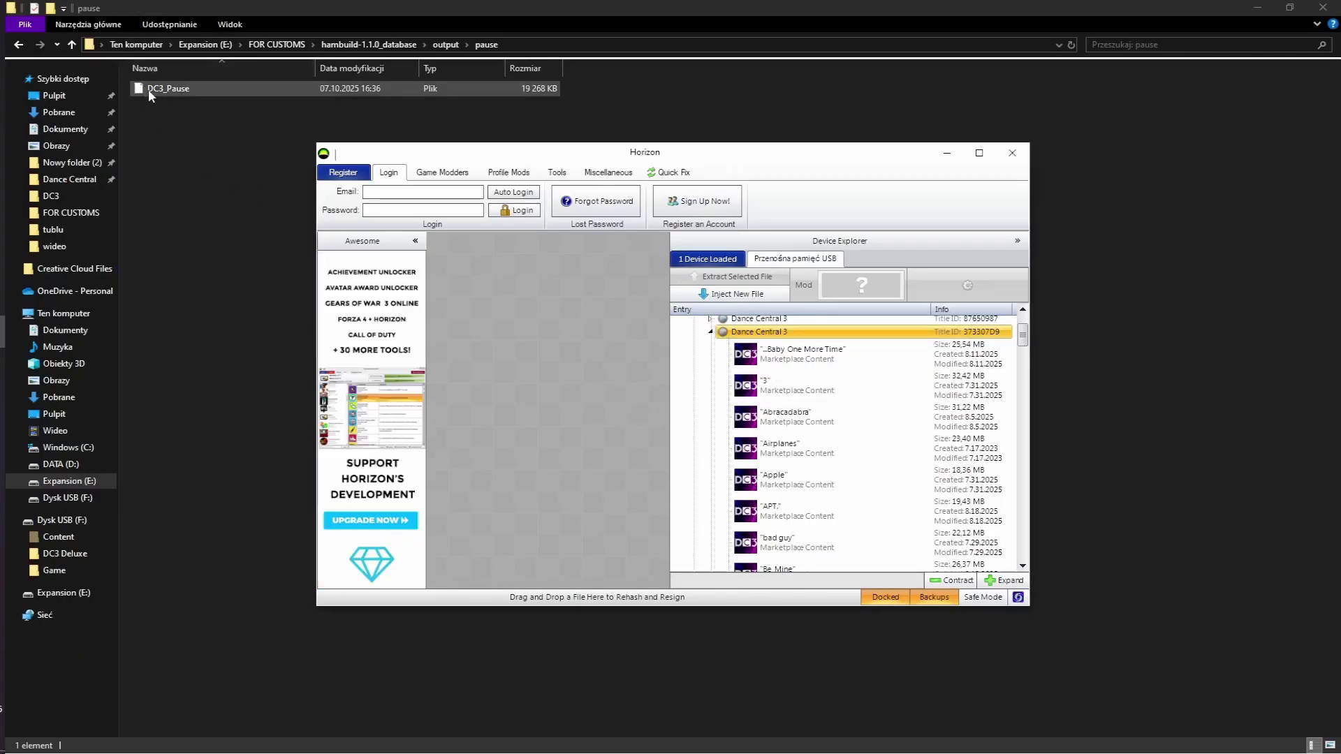
left_click_drag(149, 89, 780, 440)
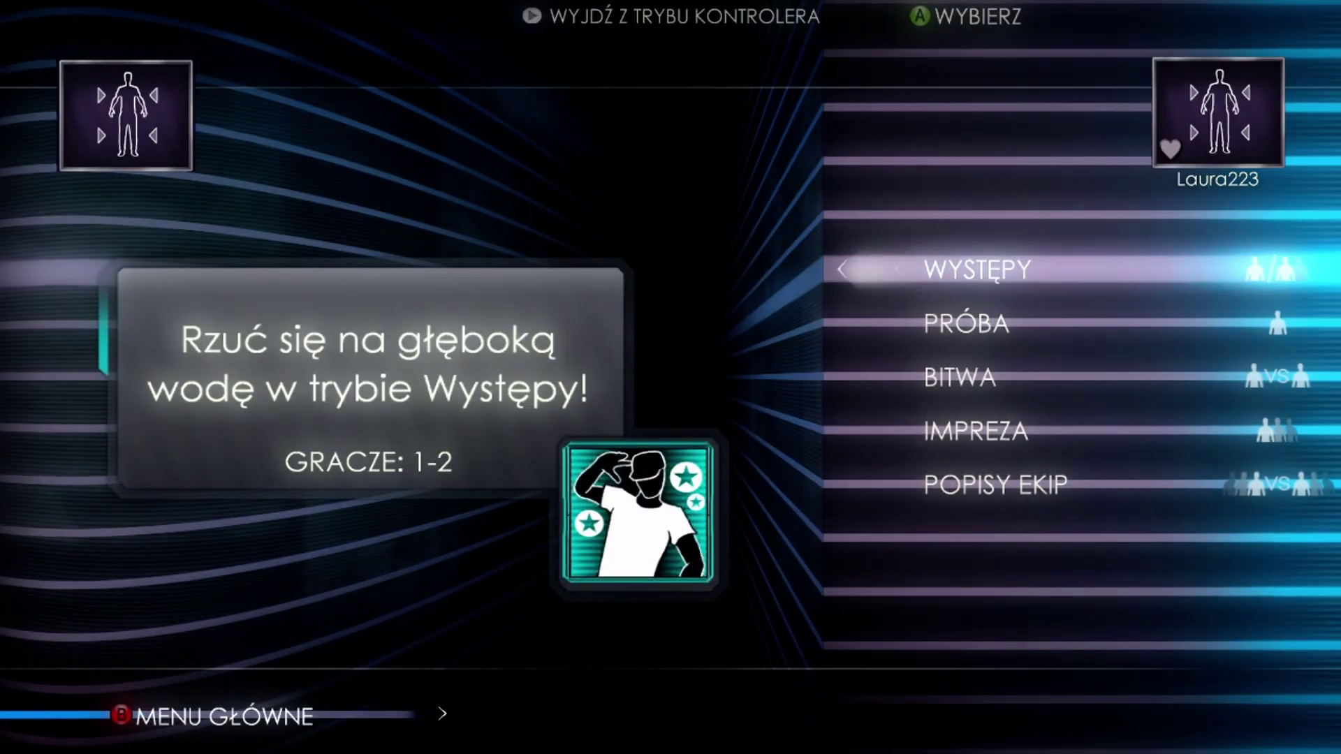
Sort songs by title, expand the P group and select PAUSE.
key("y")
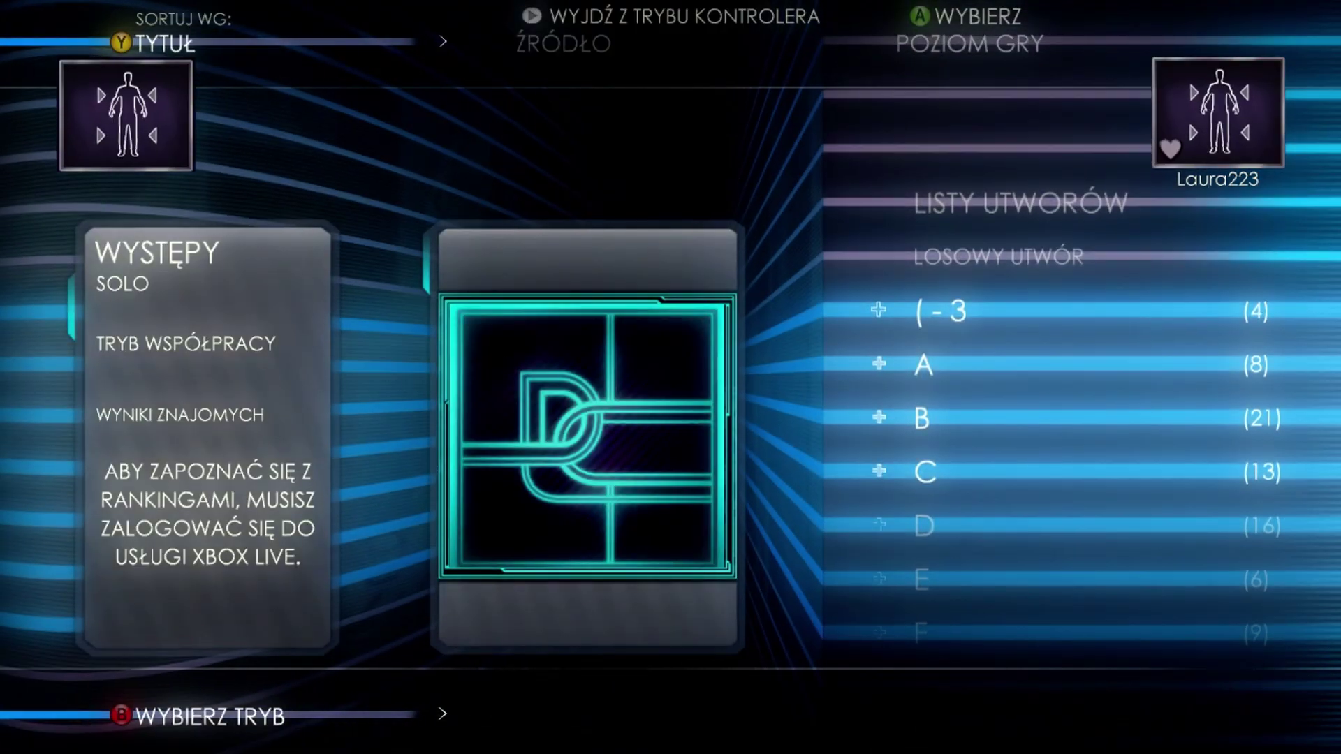
key("Down")
key("Down")
key("Down")
key("Down")
key("Down")
key("Down")
key("Down")
key("Down")
key("Down")
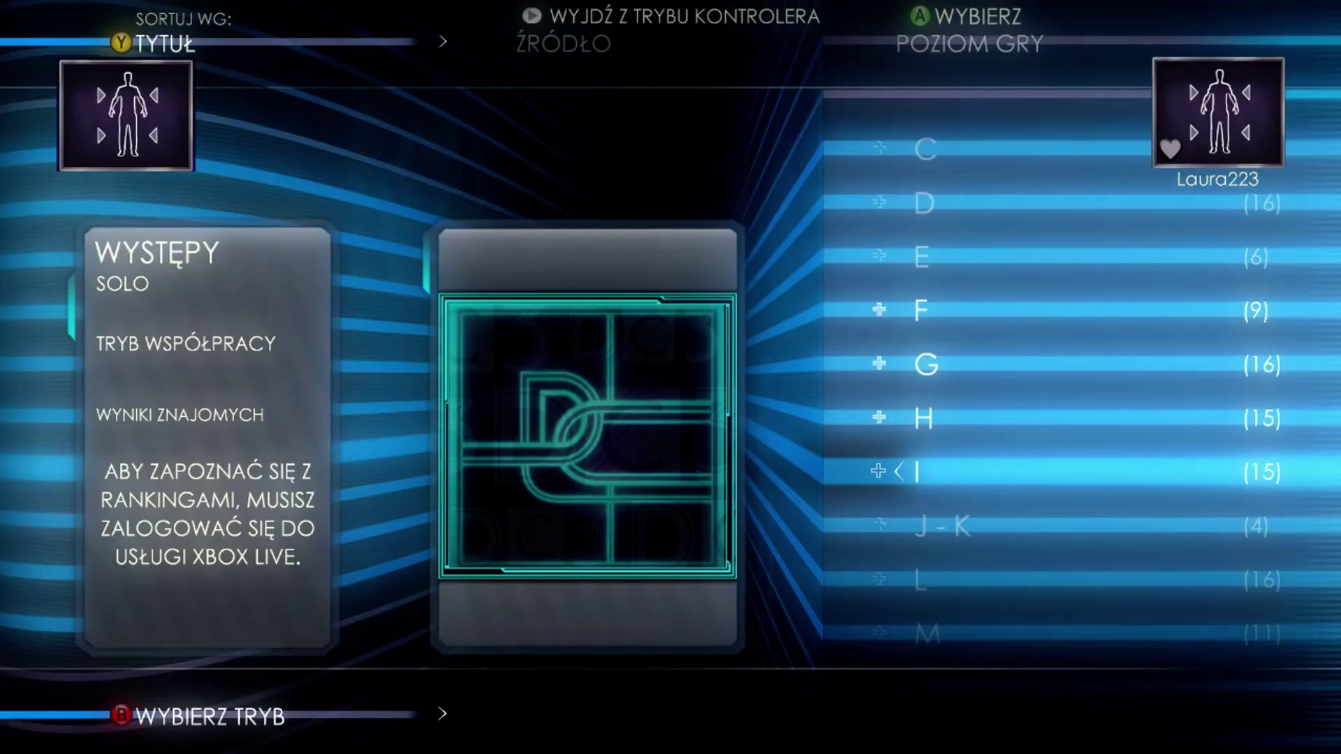
key("Down")
key("Down")
key("a")
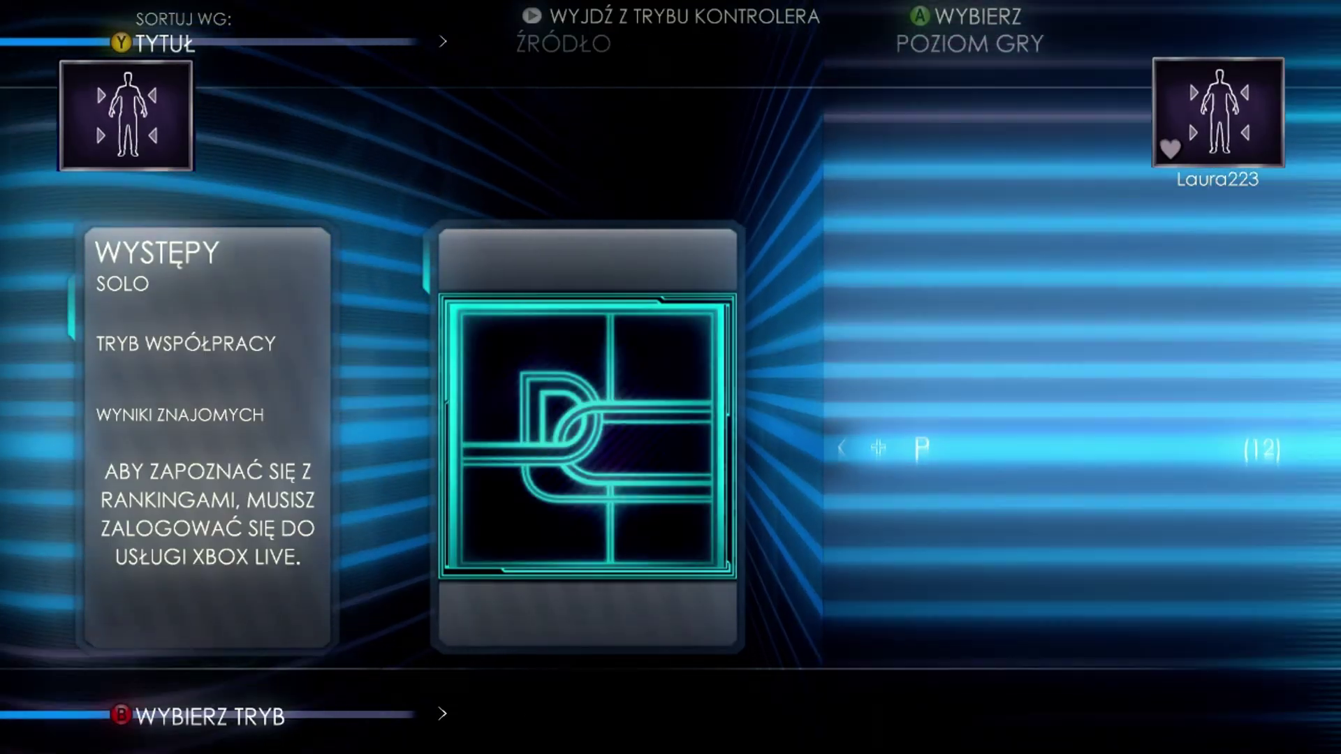
key("Down")
key("Down")
key("Down")
key("Down")
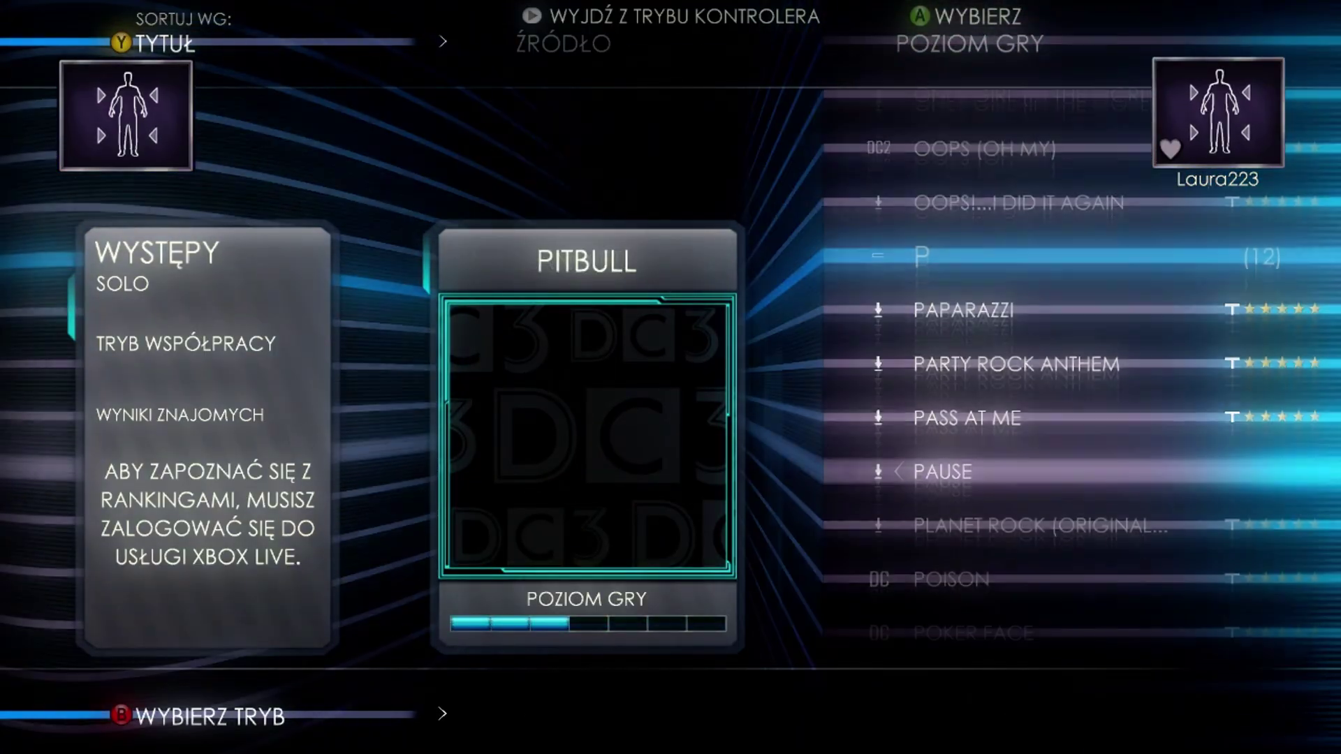